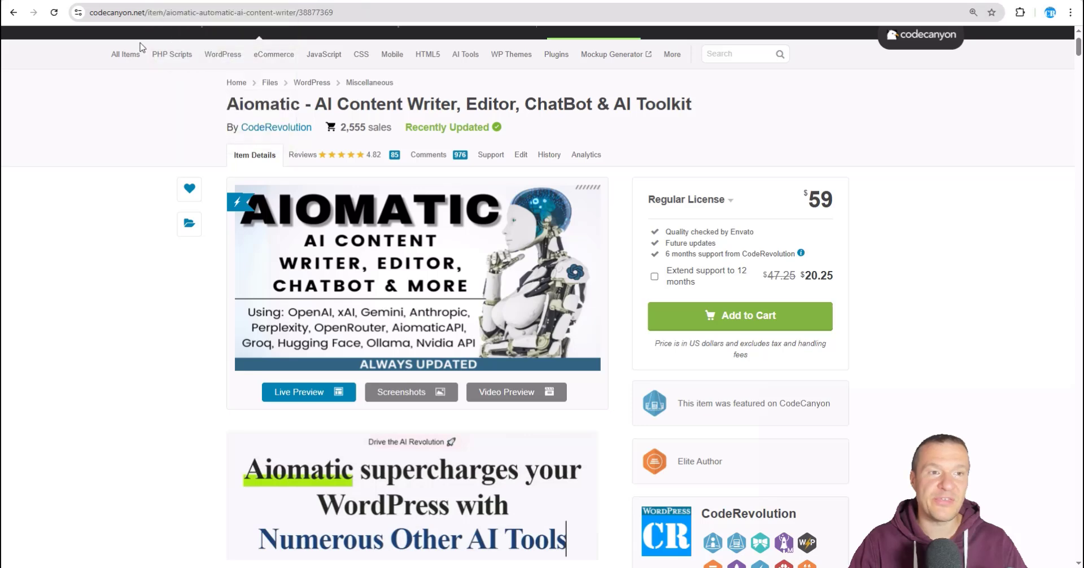
Step: Switch from the CodeCanyon product page back to the WordPress admin's Aiomatic AI Chatbot page
click(174, 1)
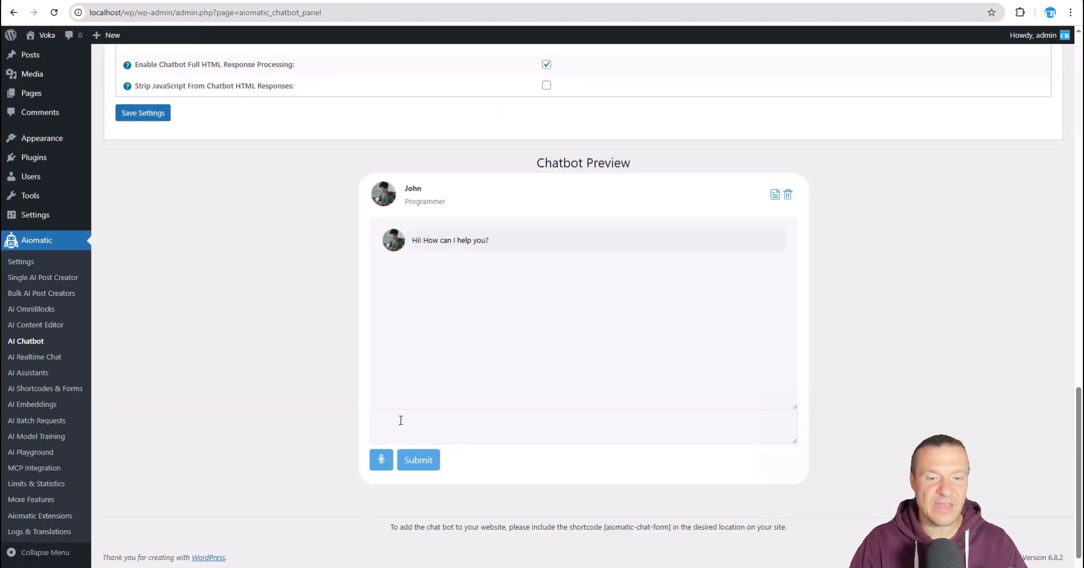
Step: Send the chatbot preview the question 'count posts on WPInitiate'
scroll(278, 283, up, 2)
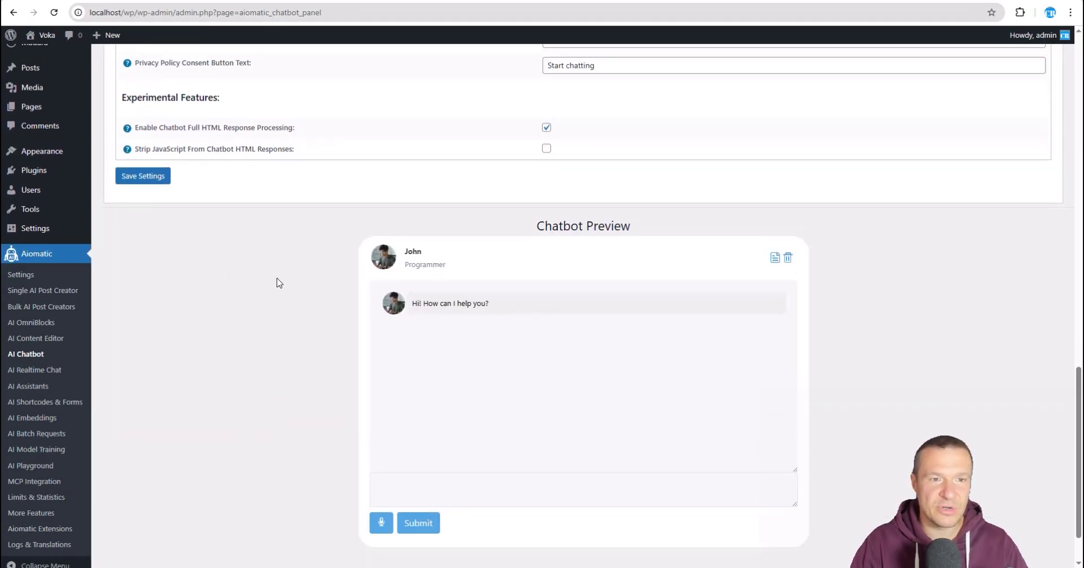
scroll(278, 284, down, 2)
click(396, 416)
text(cou)
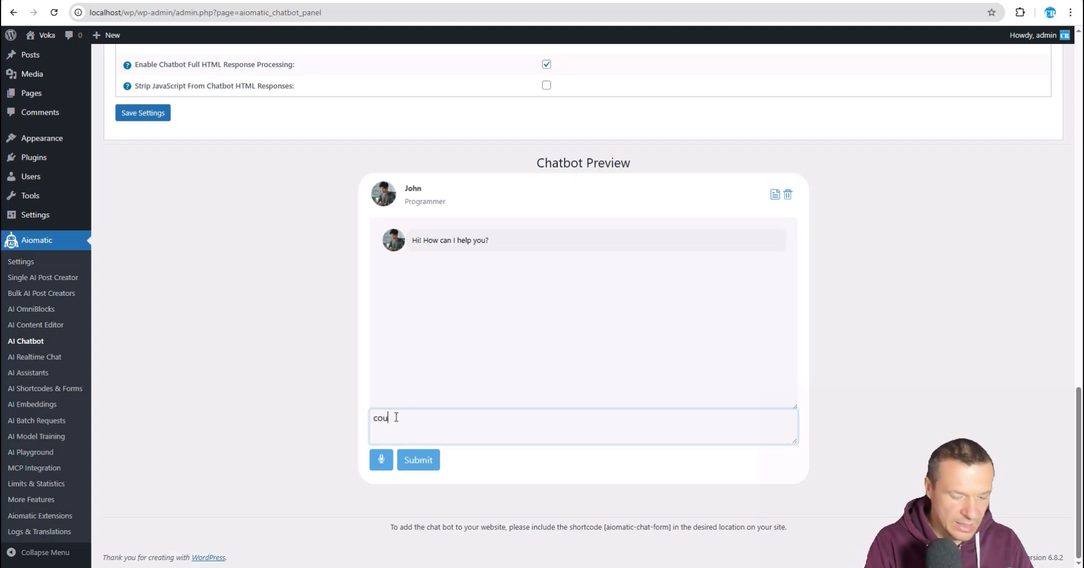
text(nt the)
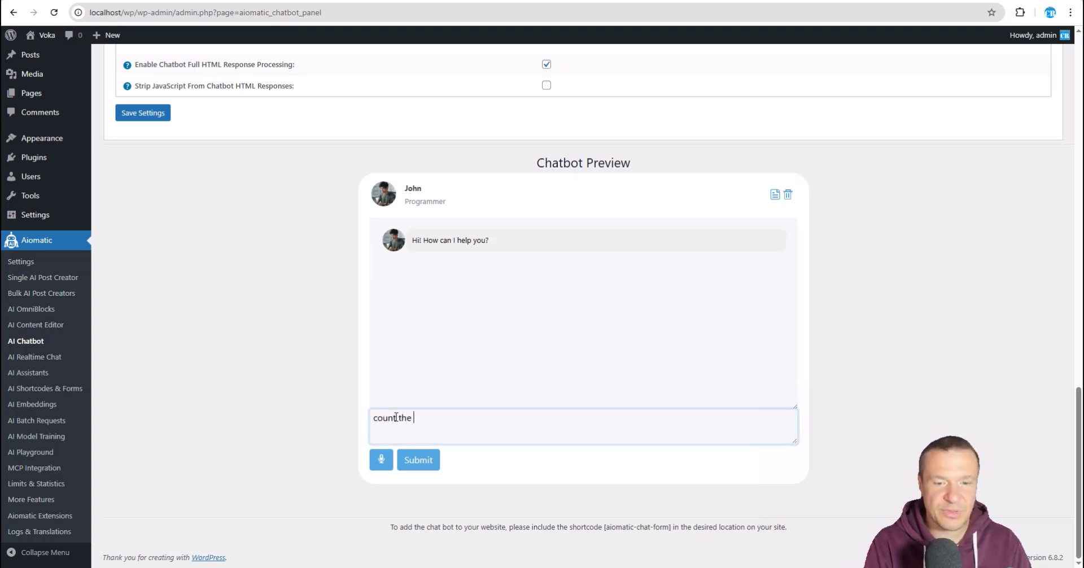
key(BackSpace)
key(BackSpace)
key(BackSpace)
key(BackSpace)
text(posts on Wo)
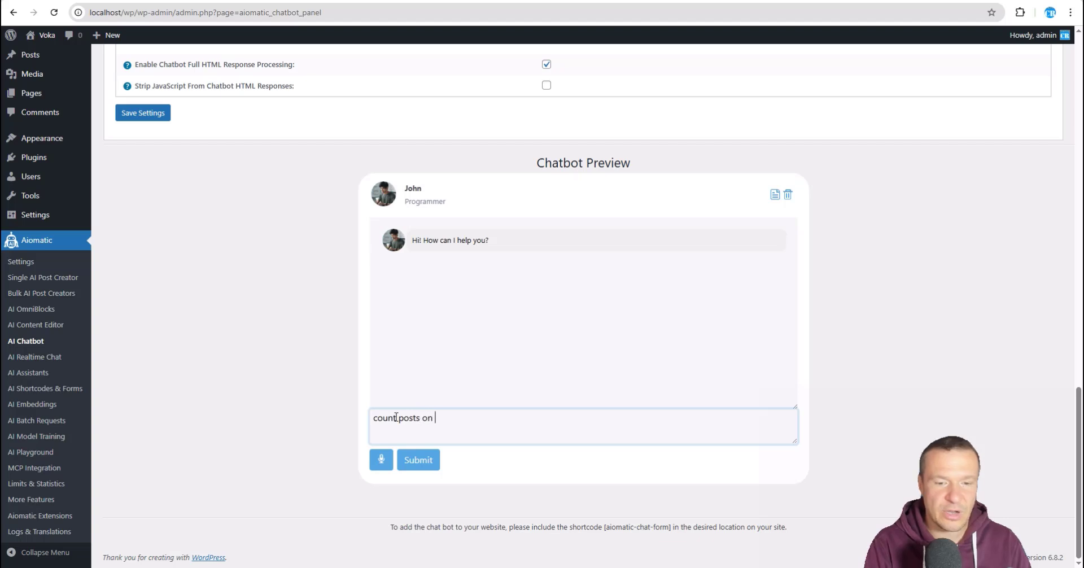
key(BackSpace)
text(PIniti)
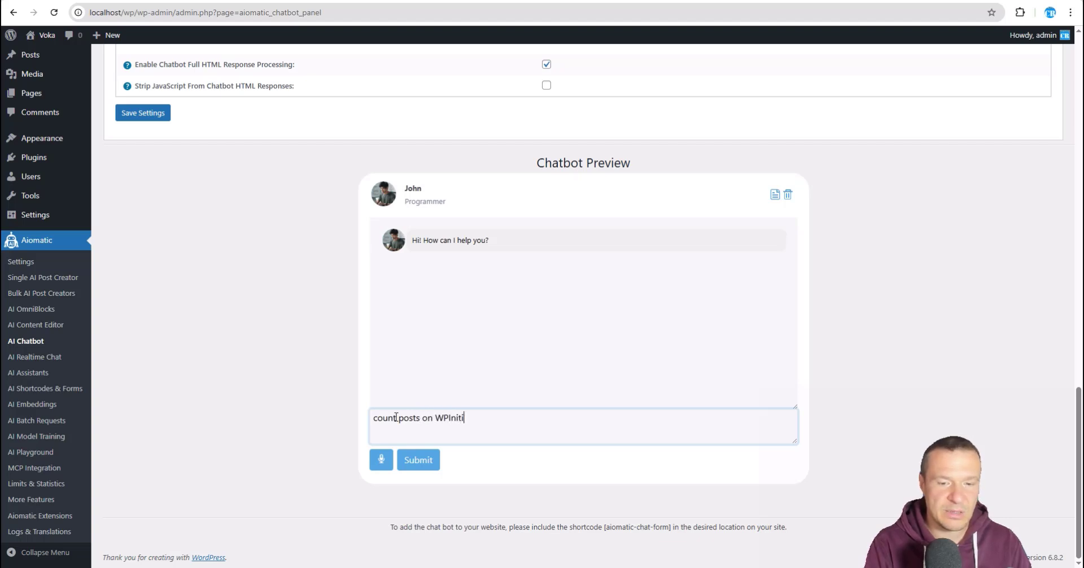
text(ate)
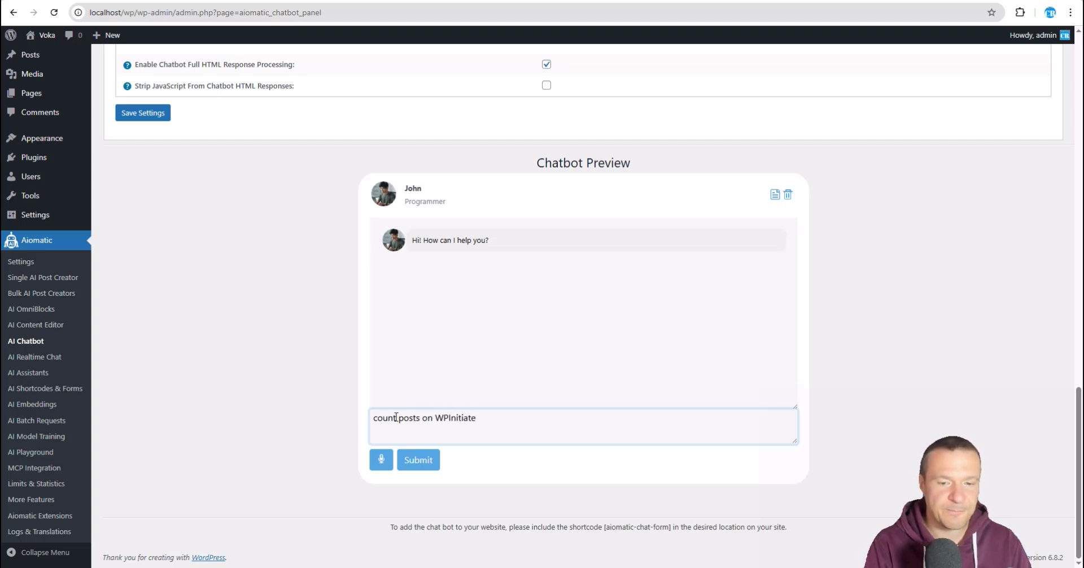
key(Return)
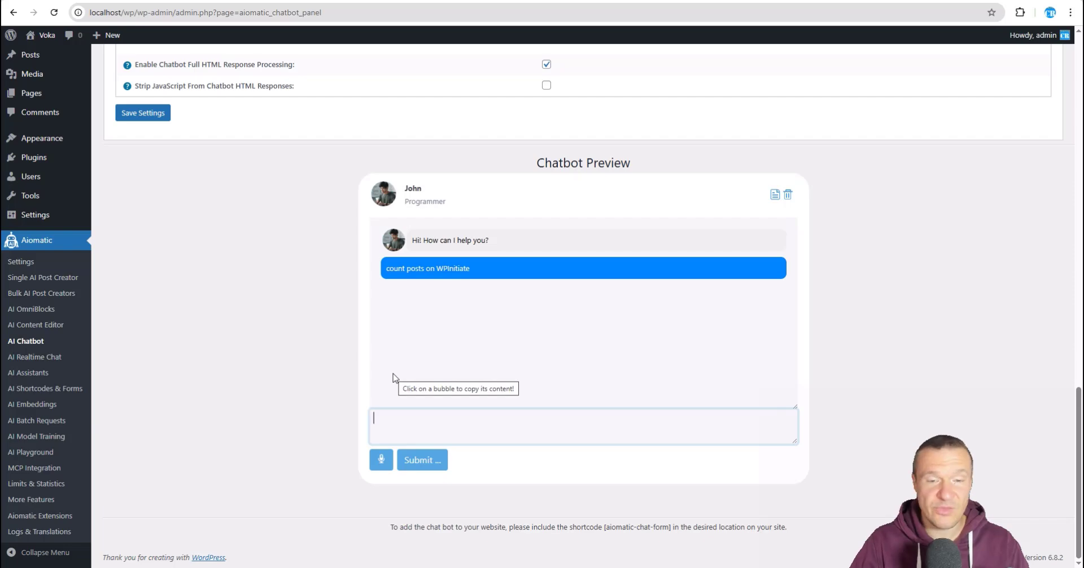
scroll(226, 330, up, 1)
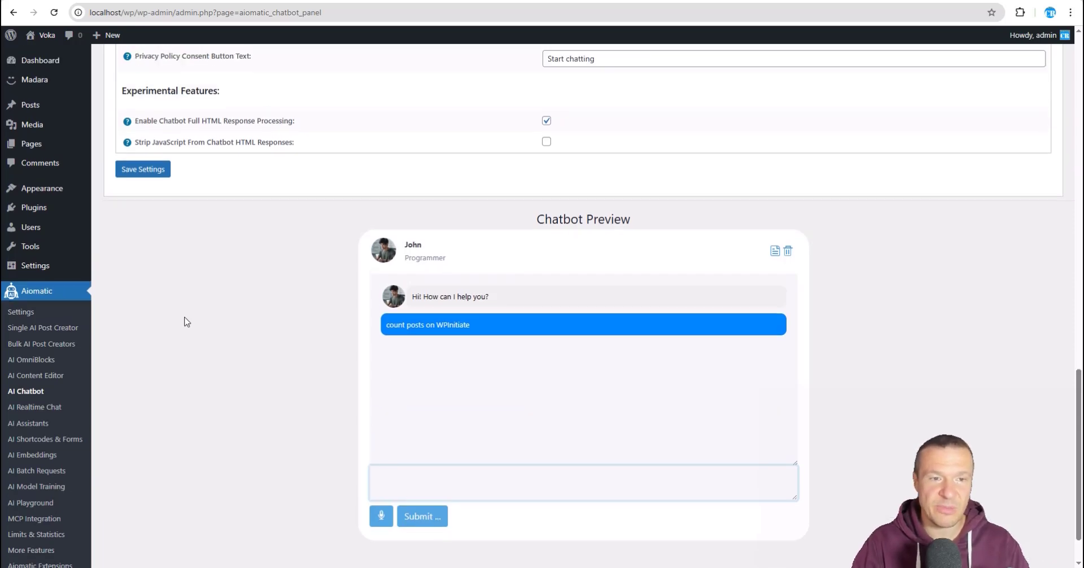
scroll(228, 344, down, 1)
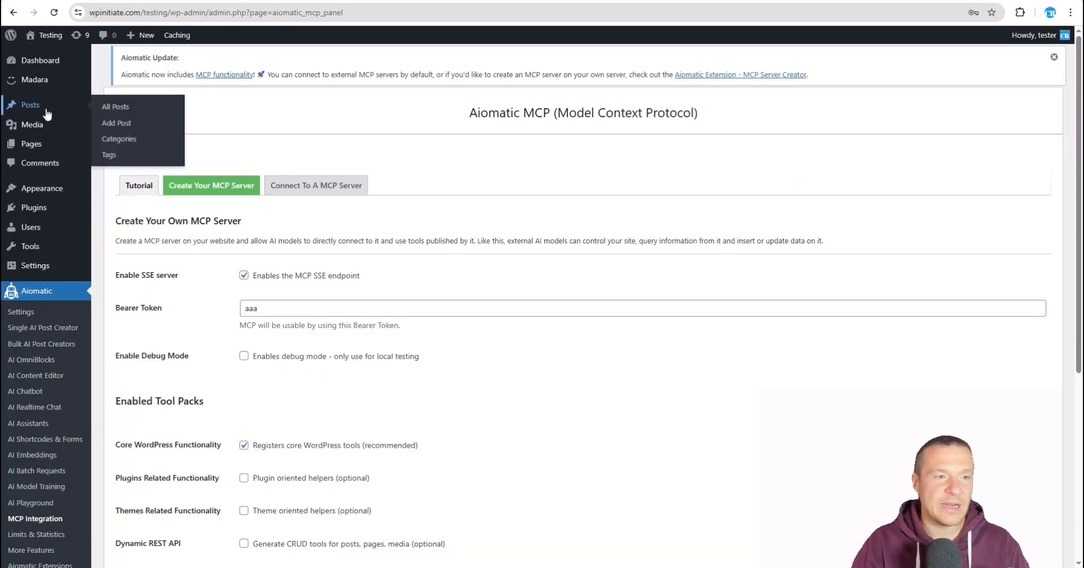
Step: Open WPInitiate's Posts list to compare it with the chatbot's count of 10 published, 12 total
click(34, 105)
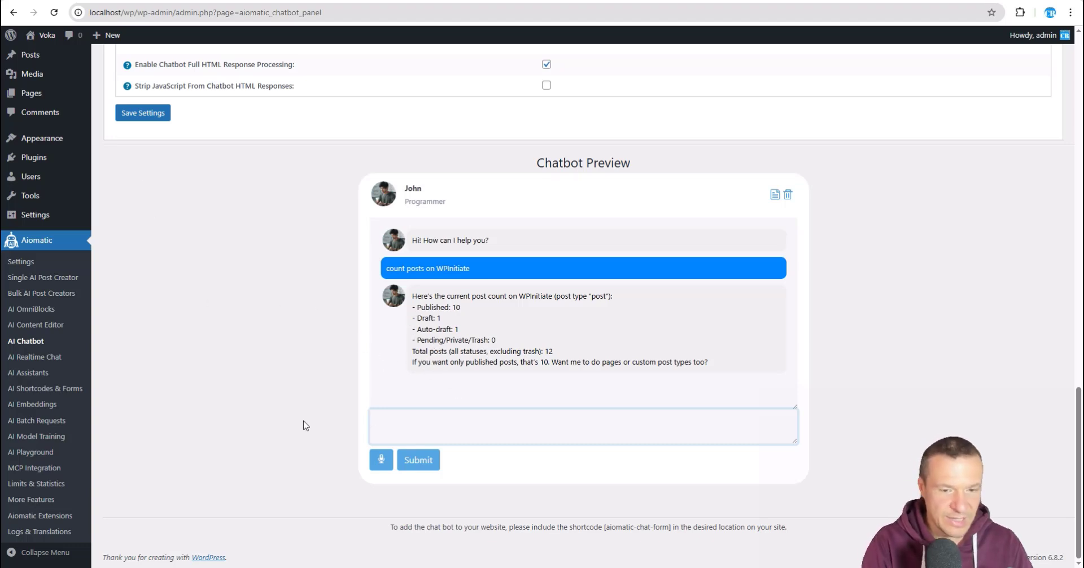
Step: Have the chatbot create a short random post on WPInitiate, then reload Posts to find 'Quick Byte: Spark 7A3C'
text(Create a )
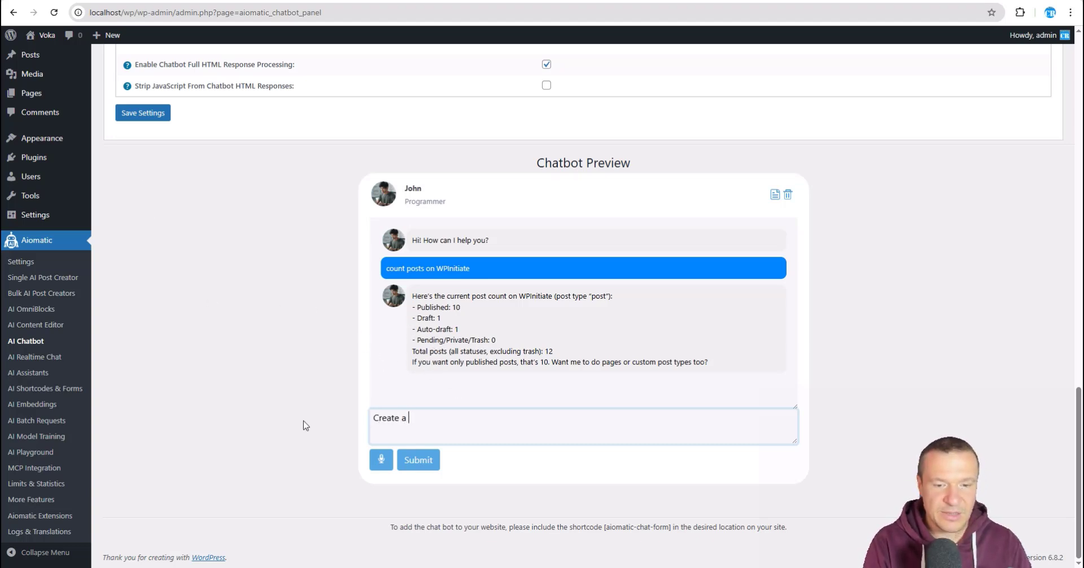
text(short post wi)
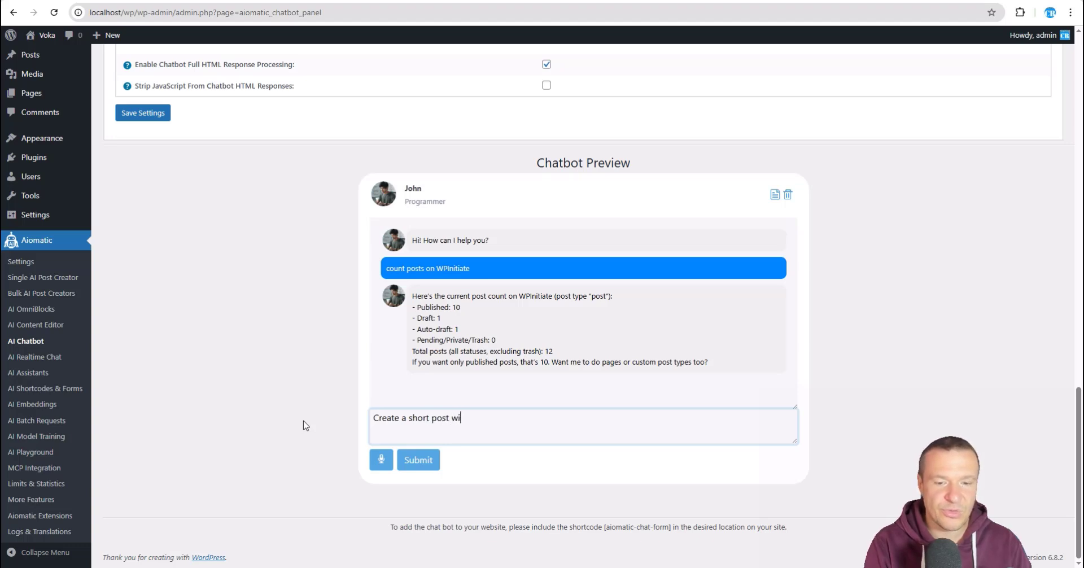
text(th short rando)
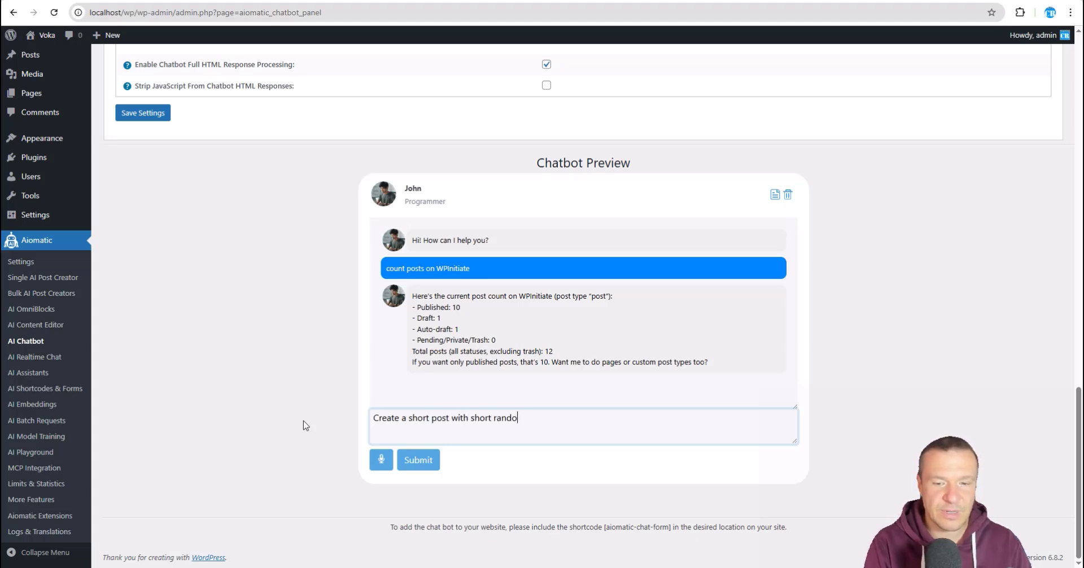
text(m content on )
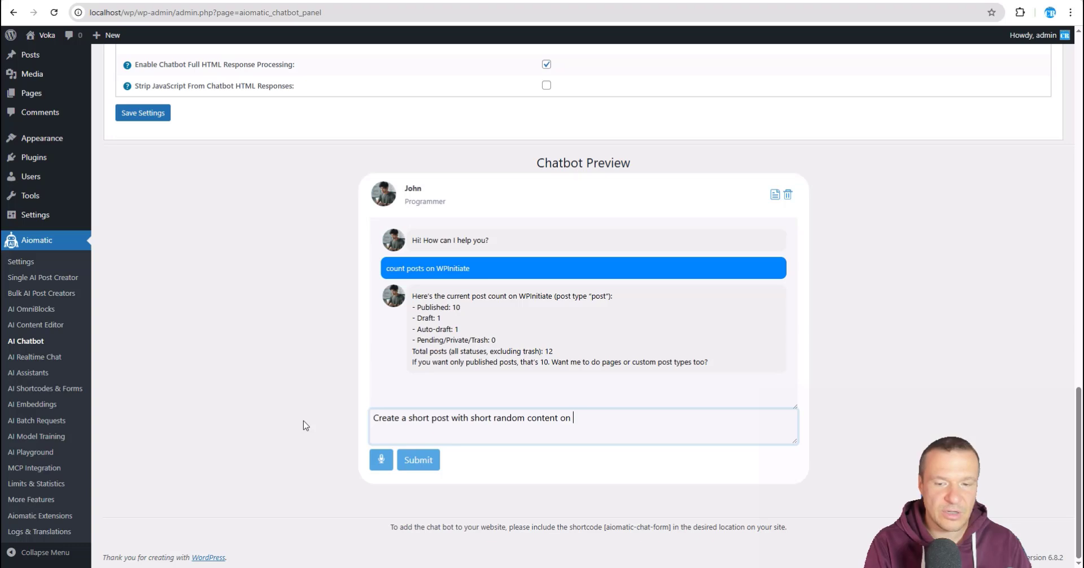
text(WPInitiate)
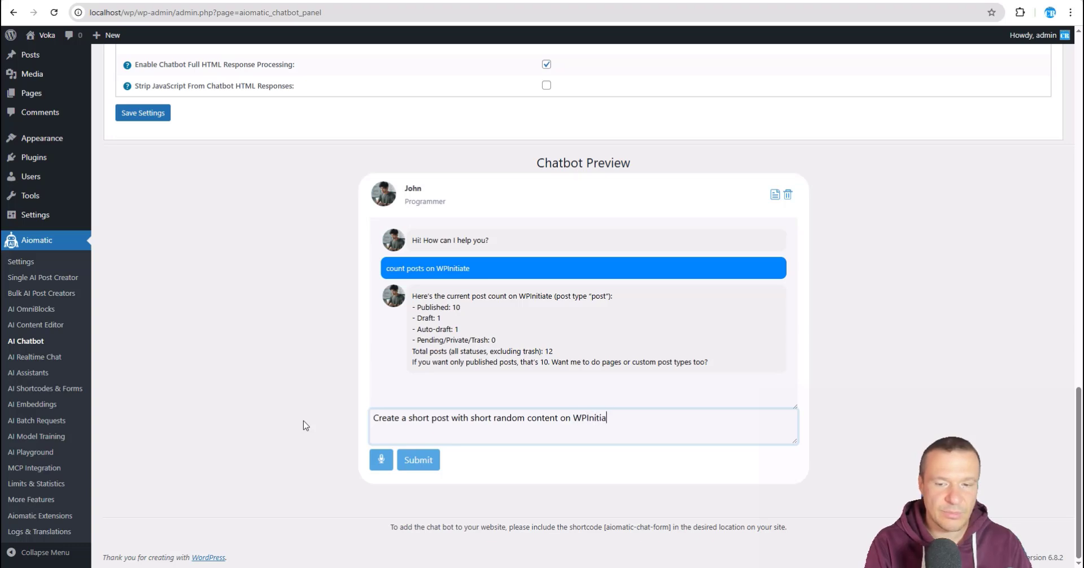
key(Return)
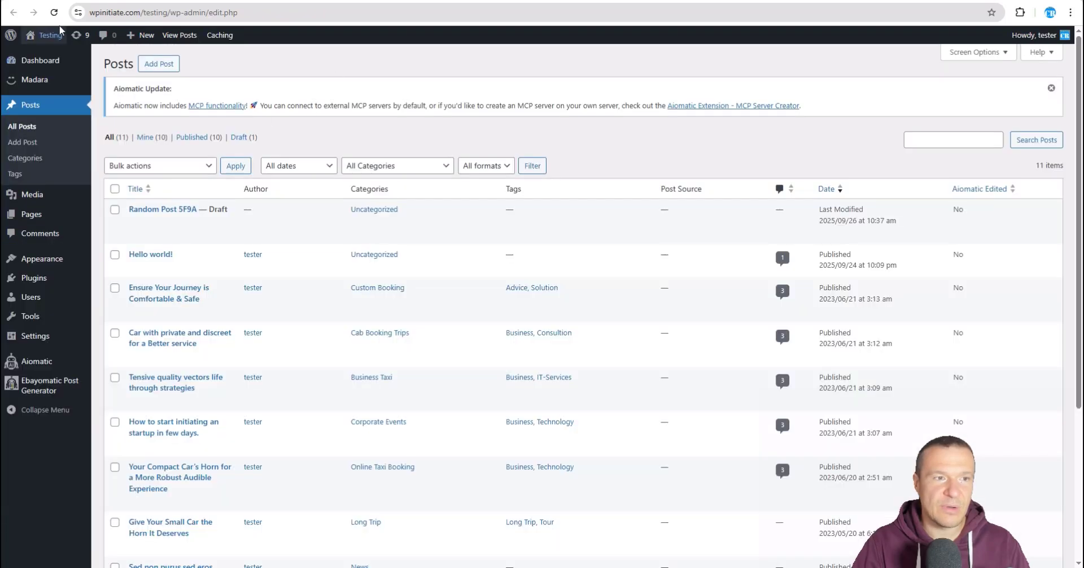
key(F5)
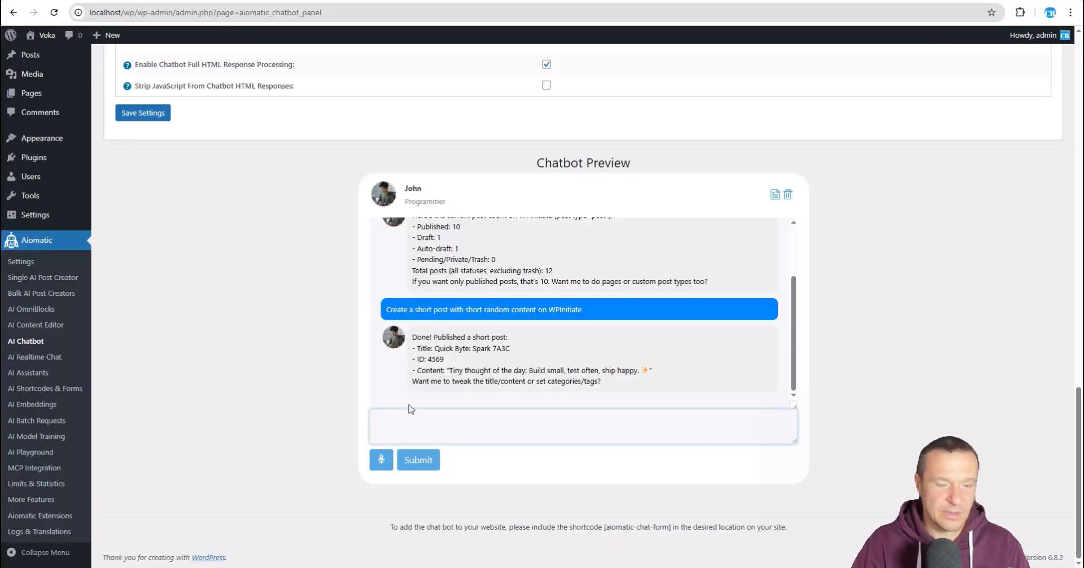
Step: Send the chatbot the message 'count posts again' and review its updated reply
text(count)
key(ctrl+a)
text(count)
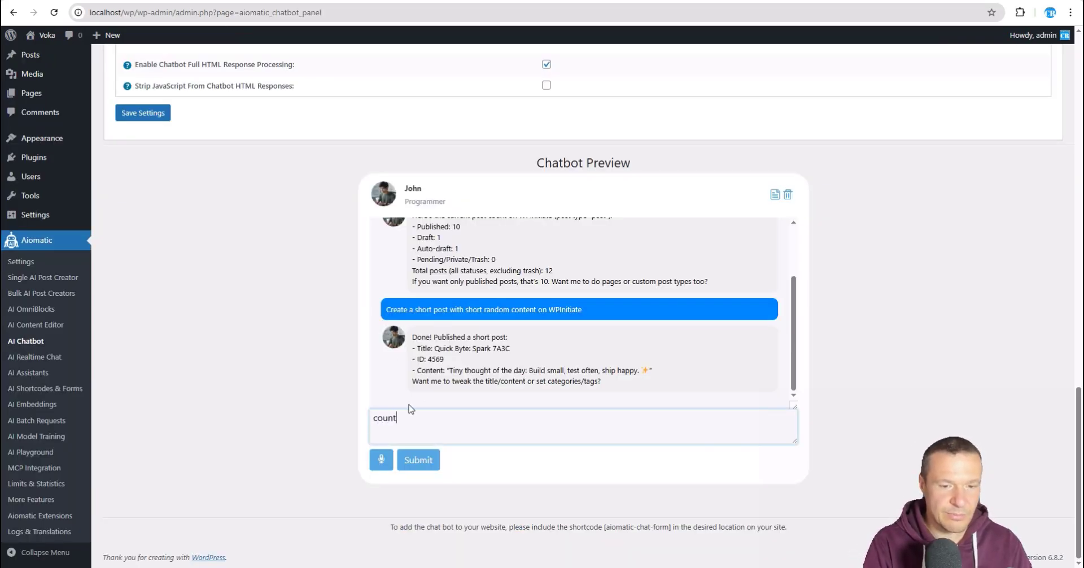
text( posts again)
key(Return)
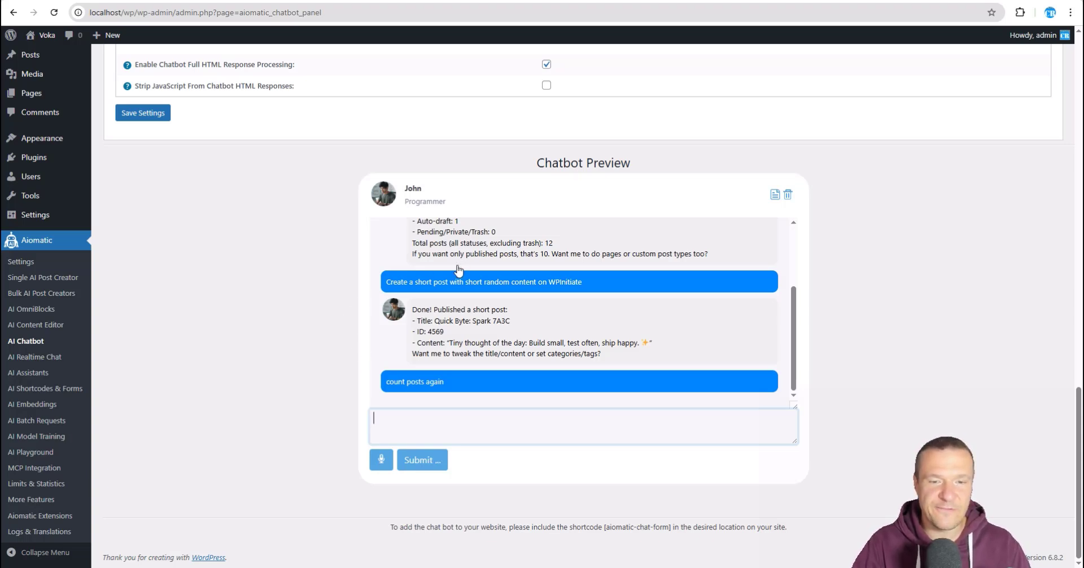
scroll(443, 265, up, 1)
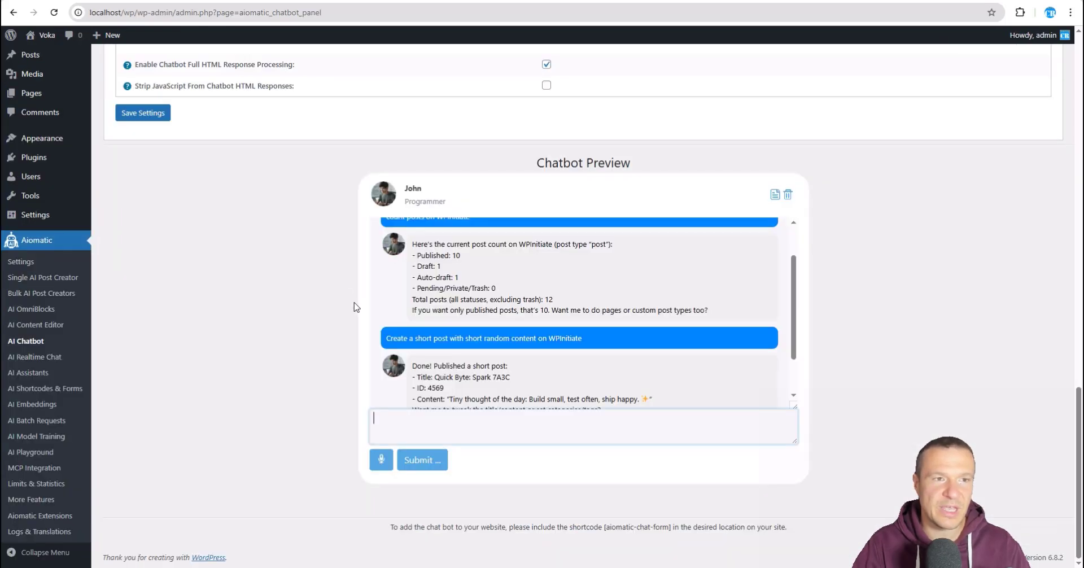
scroll(450, 305, down, 1)
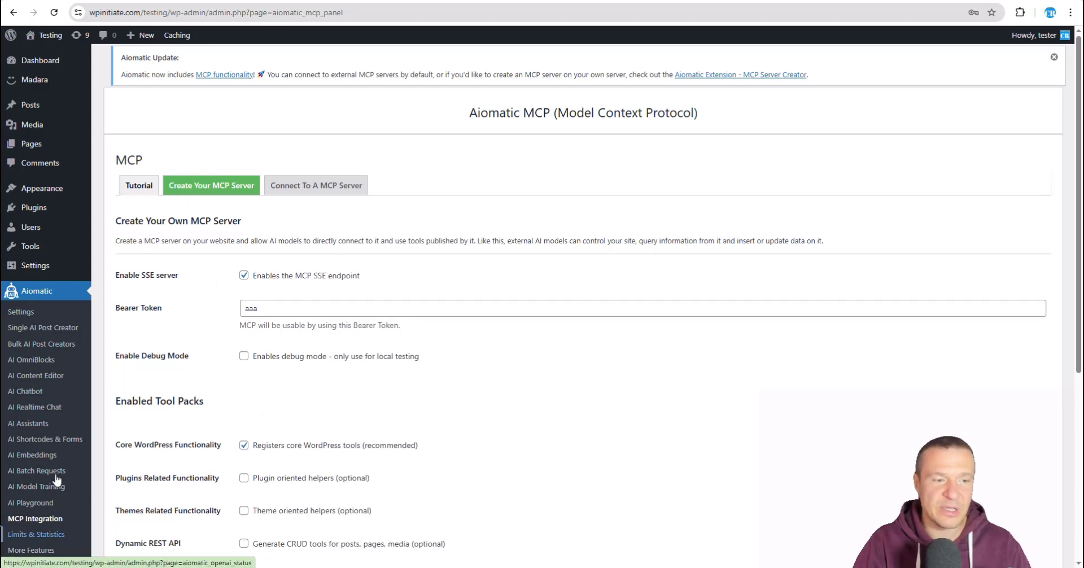
Step: Look through the Tutorial and Connect To A MCP Server tabs, returning to Create Your MCP Server each time
click(129, 189)
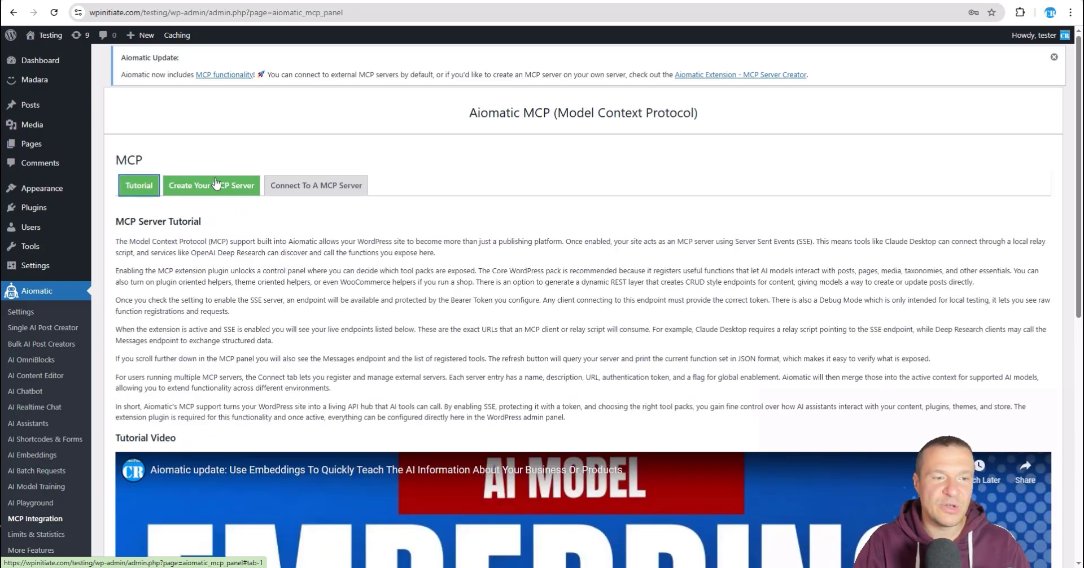
click(210, 188)
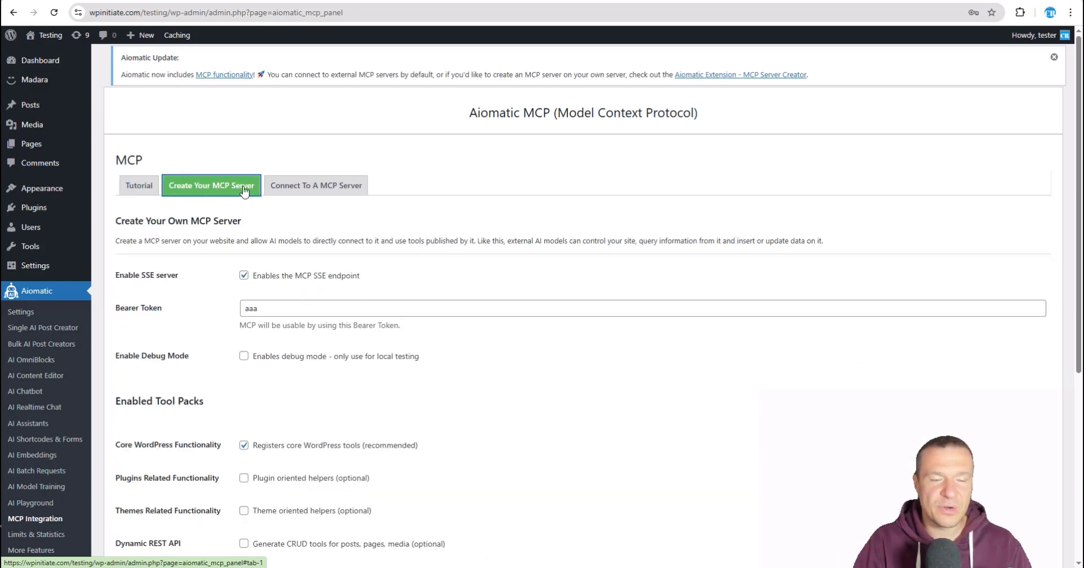
click(305, 188)
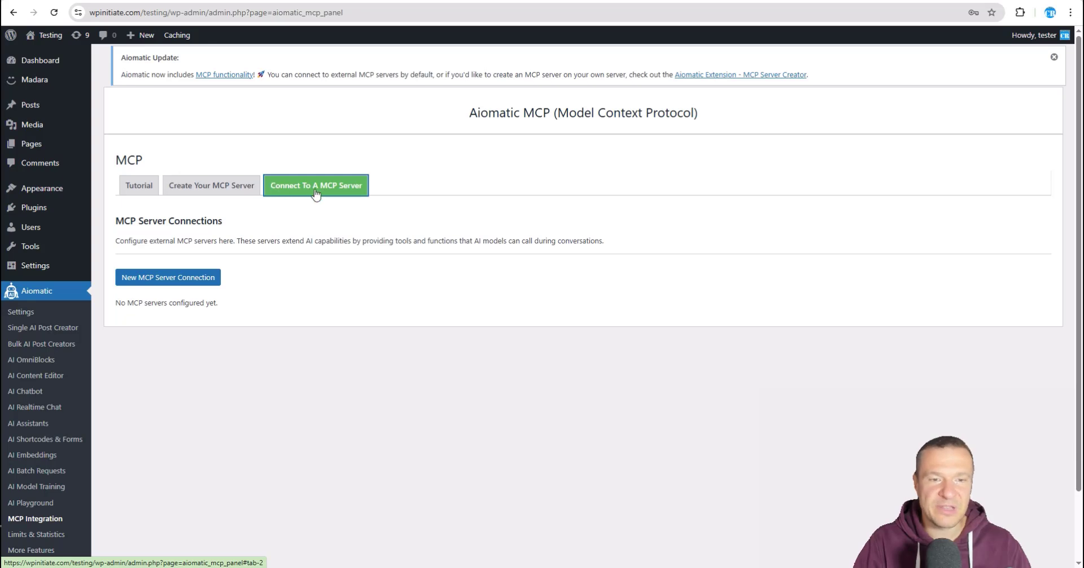
click(221, 188)
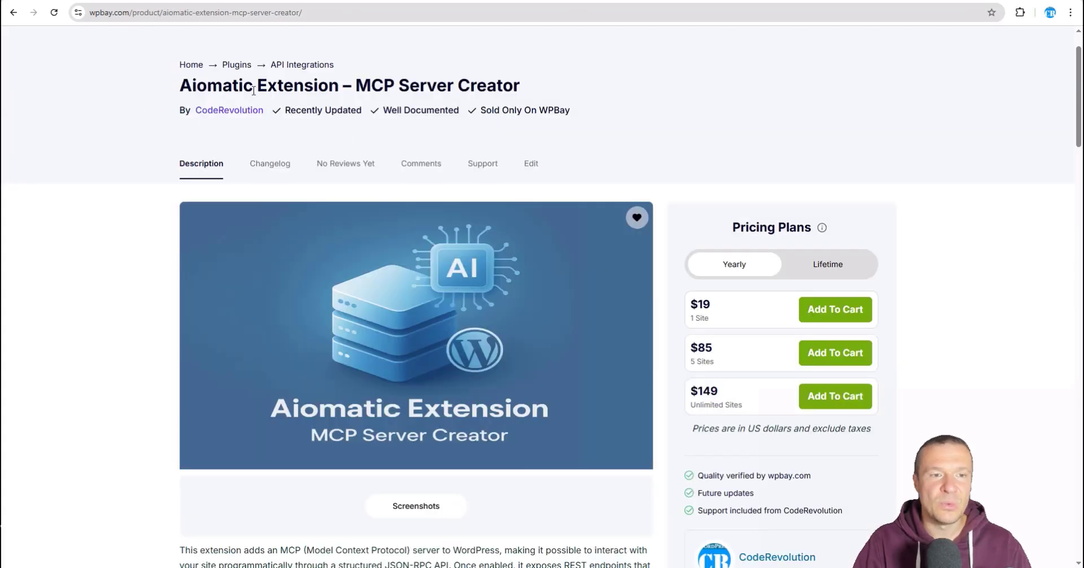
Step: Highlight the Aiomatic Extension – MCP Server Creator title on WPBay, then clear the highlight
drag(179, 86, 521, 86)
click(102, 96)
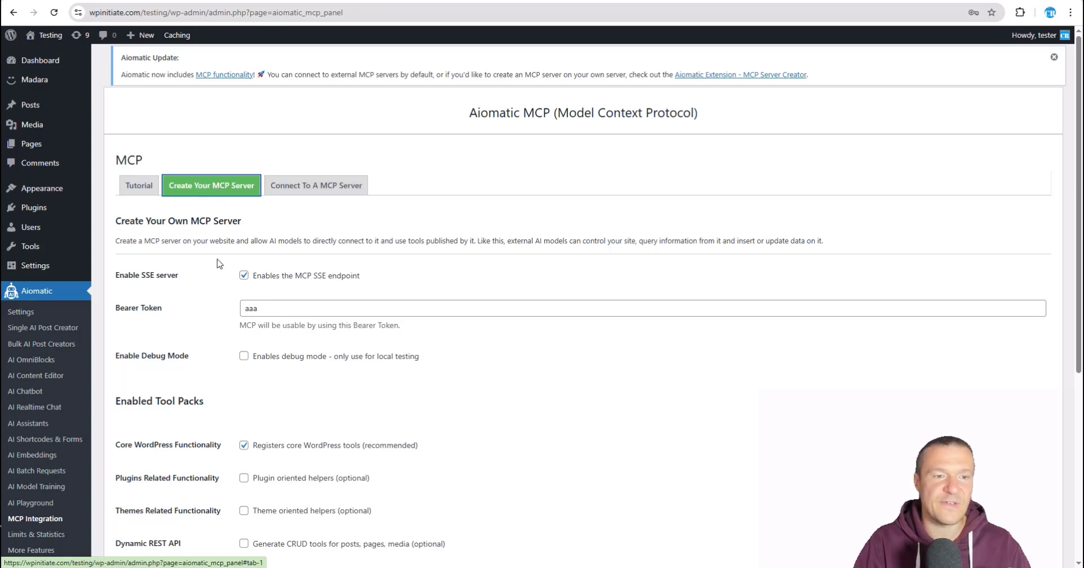
Step: Toggle the SSE server off and back on, then erase the old MCP bearer token
scroll(195, 274, down, 2)
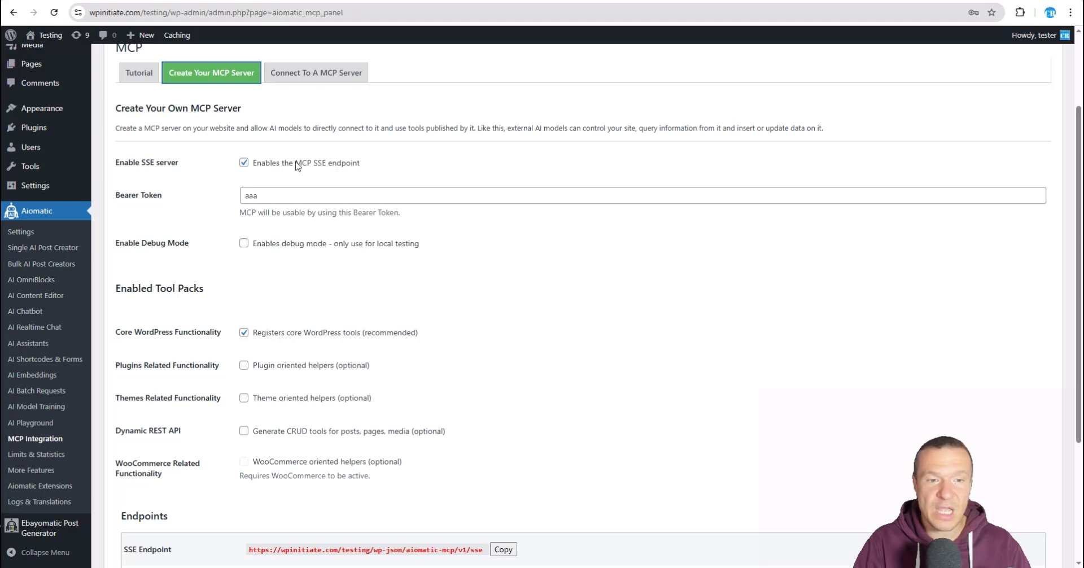
click(244, 163)
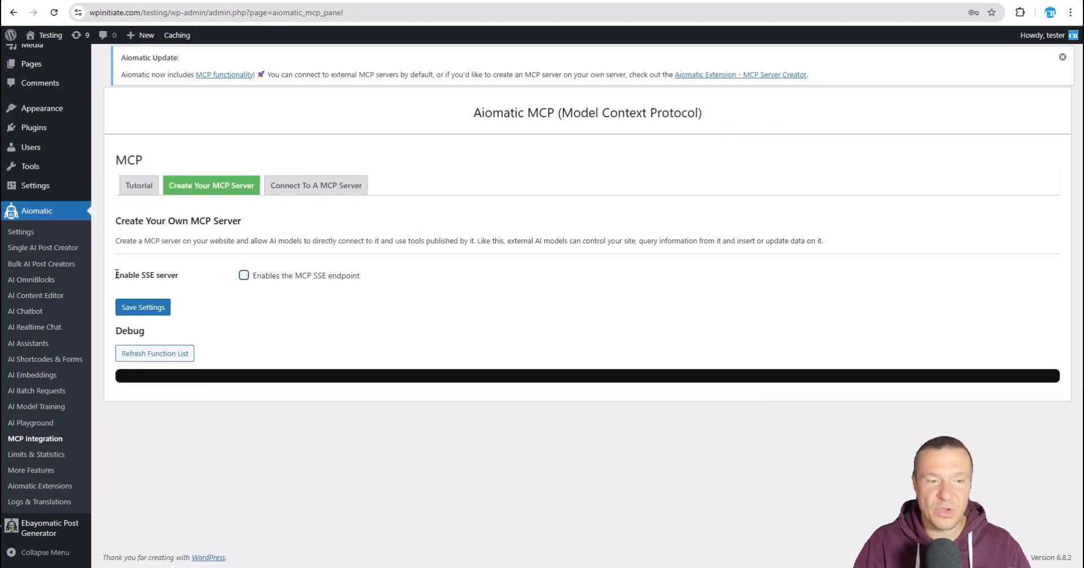
click(244, 276)
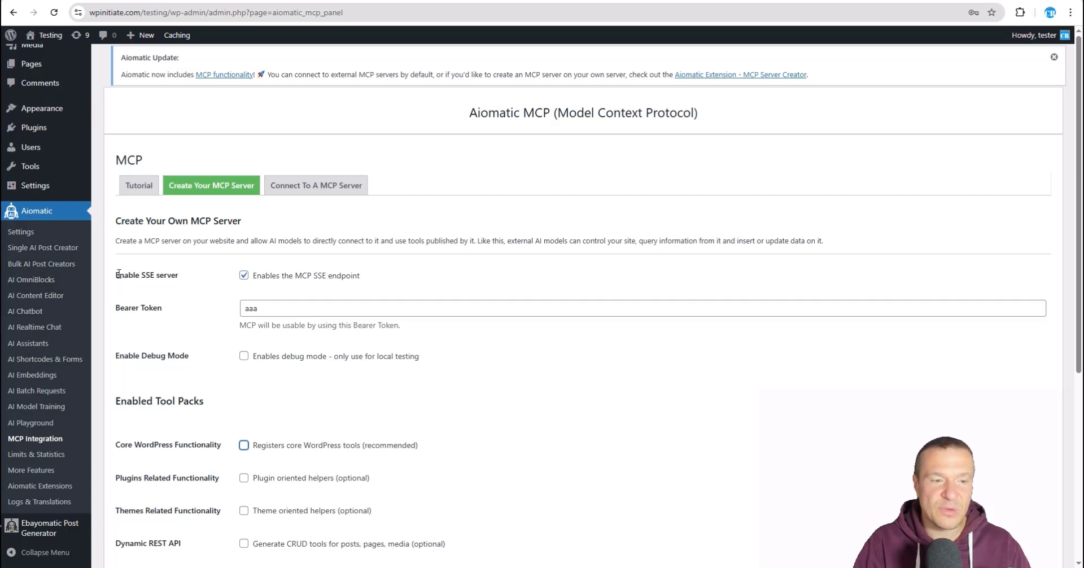
drag(118, 274, 189, 279)
click(156, 277)
double_click(131, 276)
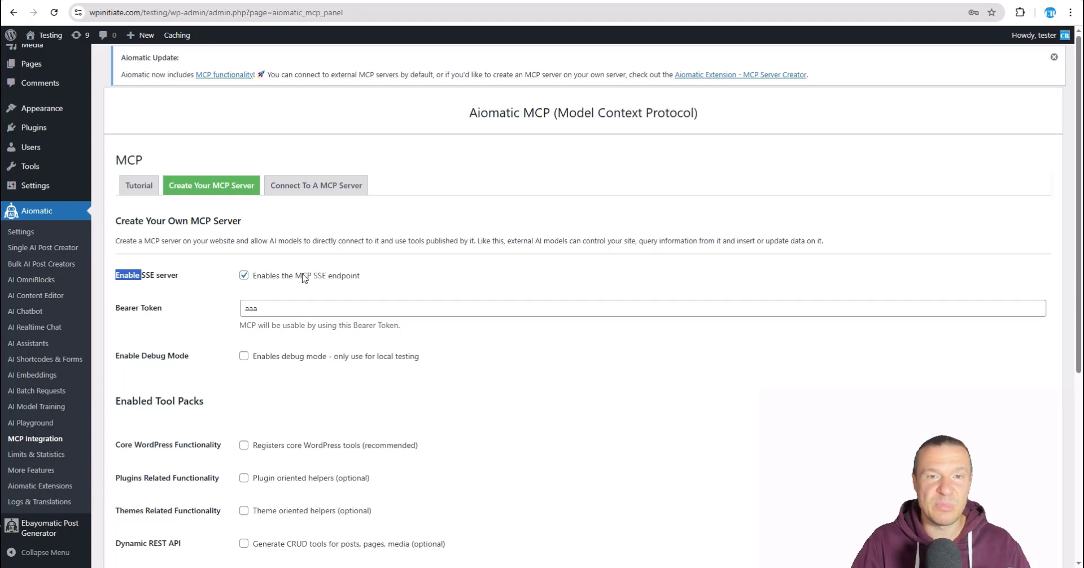
click(289, 310)
key(BackSpace)
key(BackSpace)
key(BackSpace)
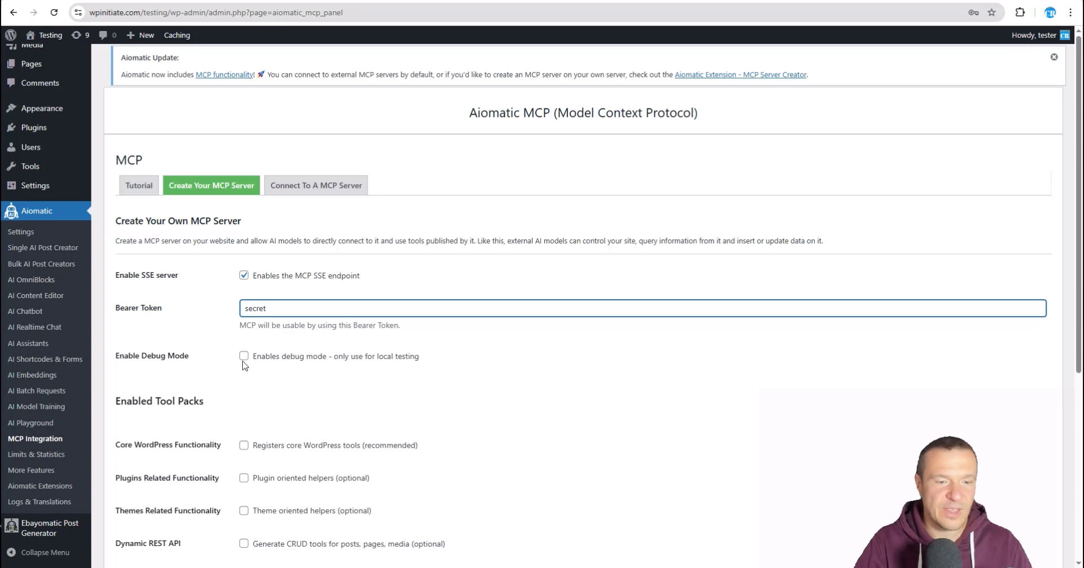
Step: Tick Core WordPress Functionality under Enabled Tool Packs, leaving plugin, theme, REST and WooCommerce packs off
scroll(240, 357, down, 1)
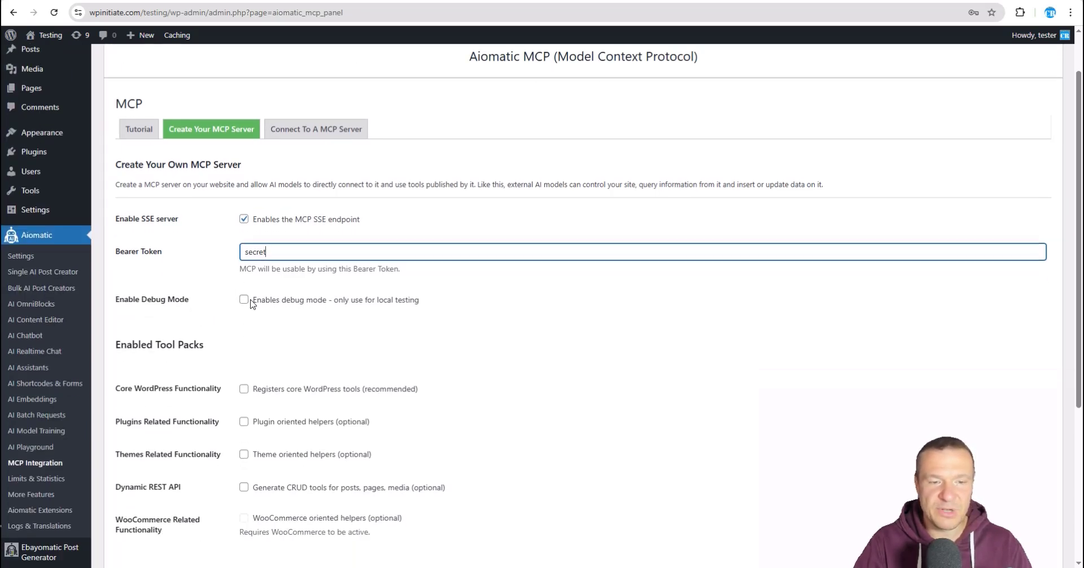
scroll(244, 330, down, 2)
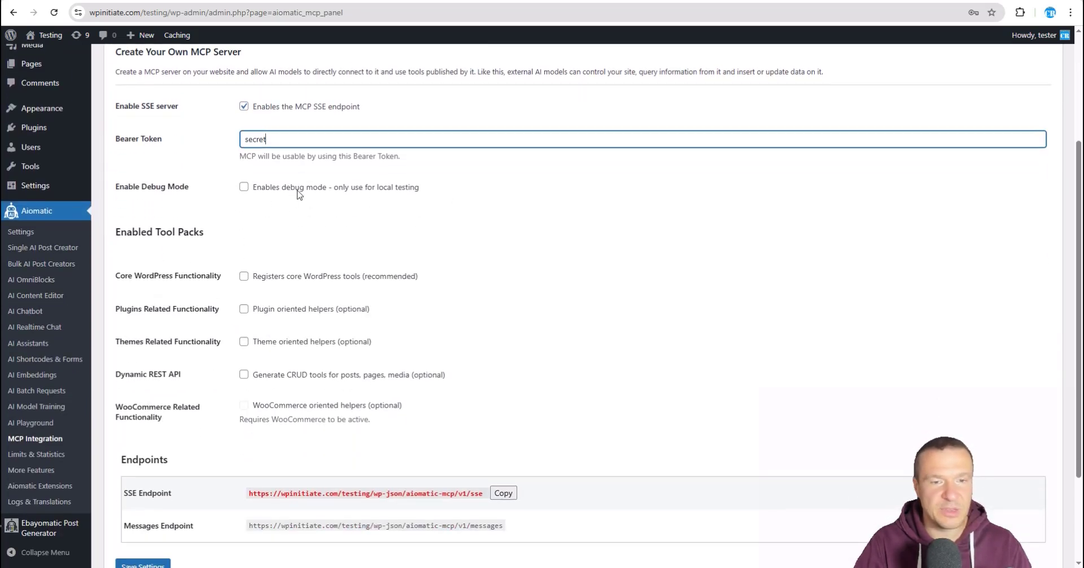
scroll(262, 254, down, 2)
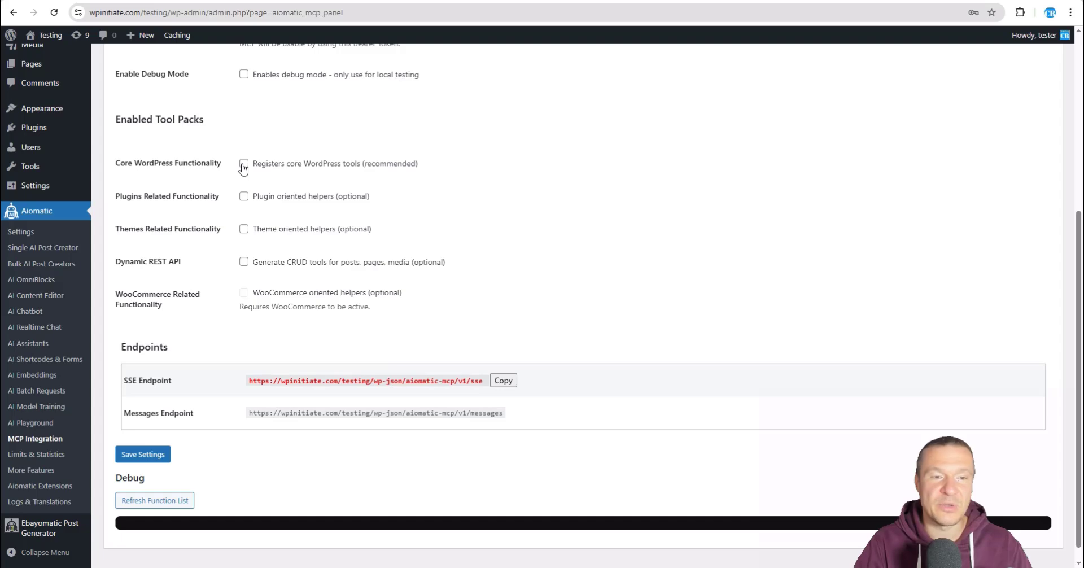
scroll(243, 163, up, 4)
scroll(234, 248, down, 4)
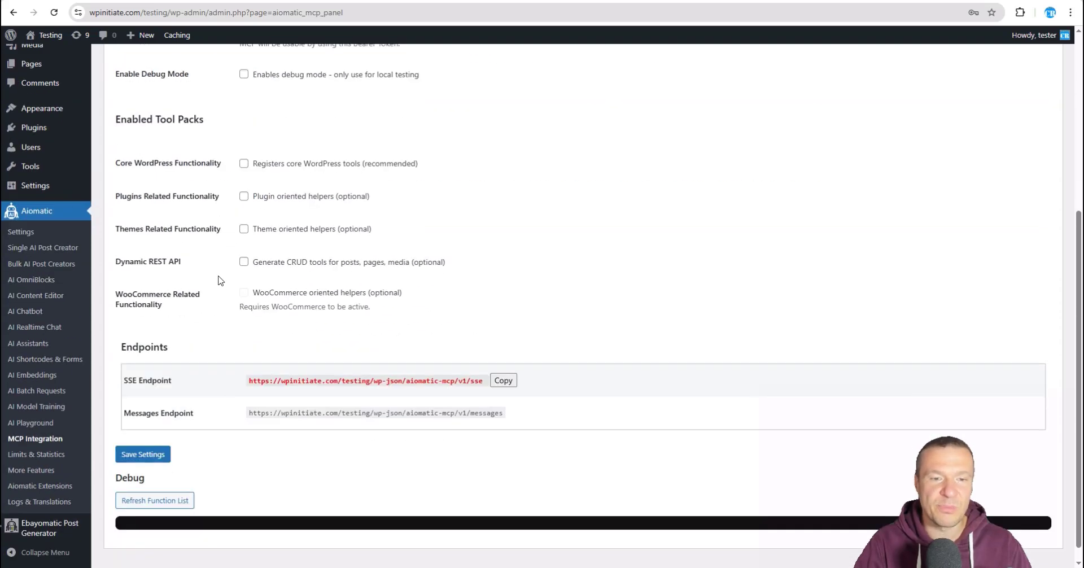
click(244, 165)
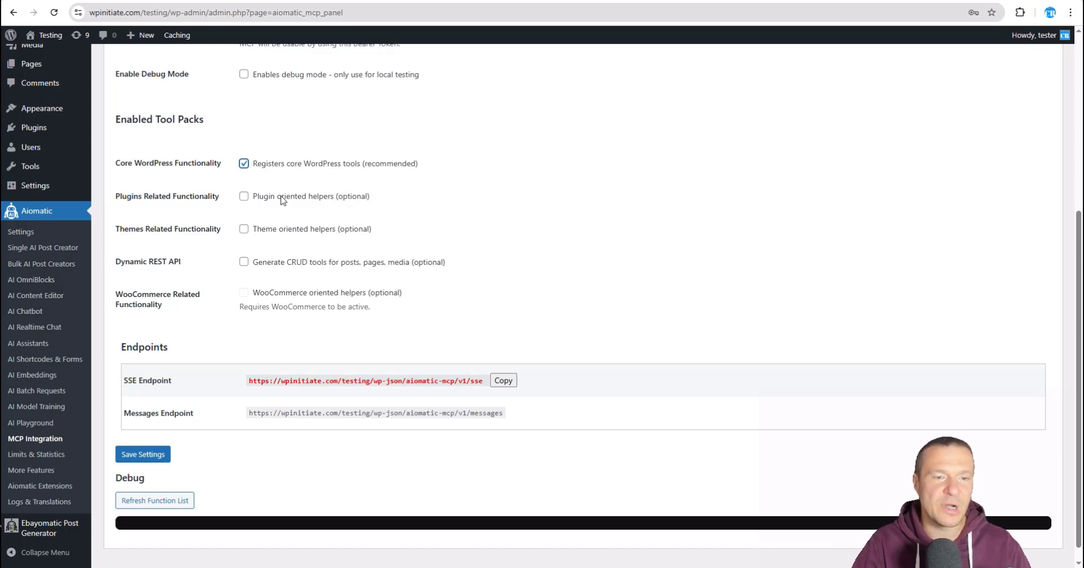
drag(253, 198, 333, 202)
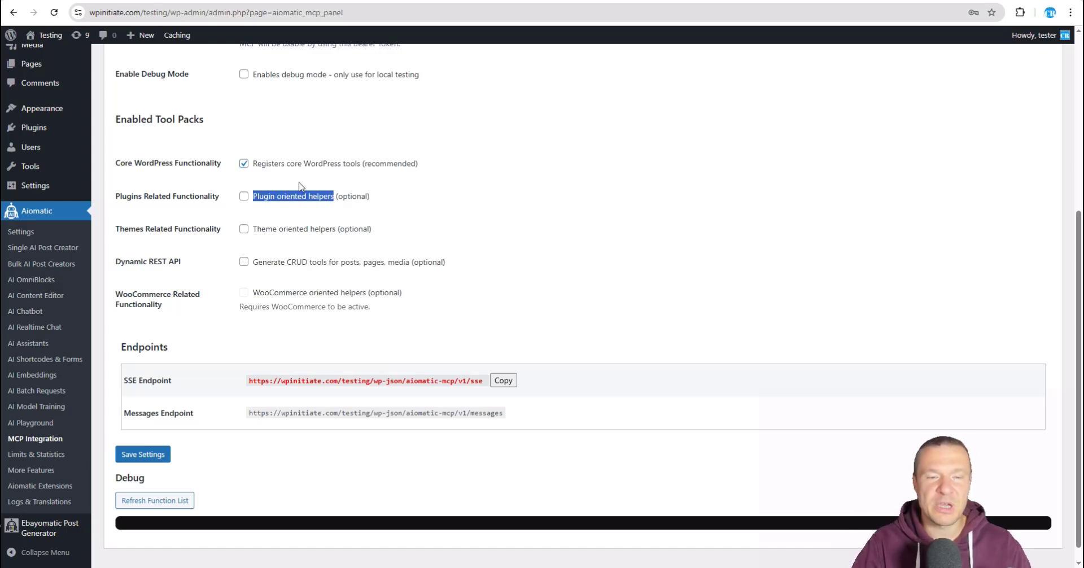
click(270, 188)
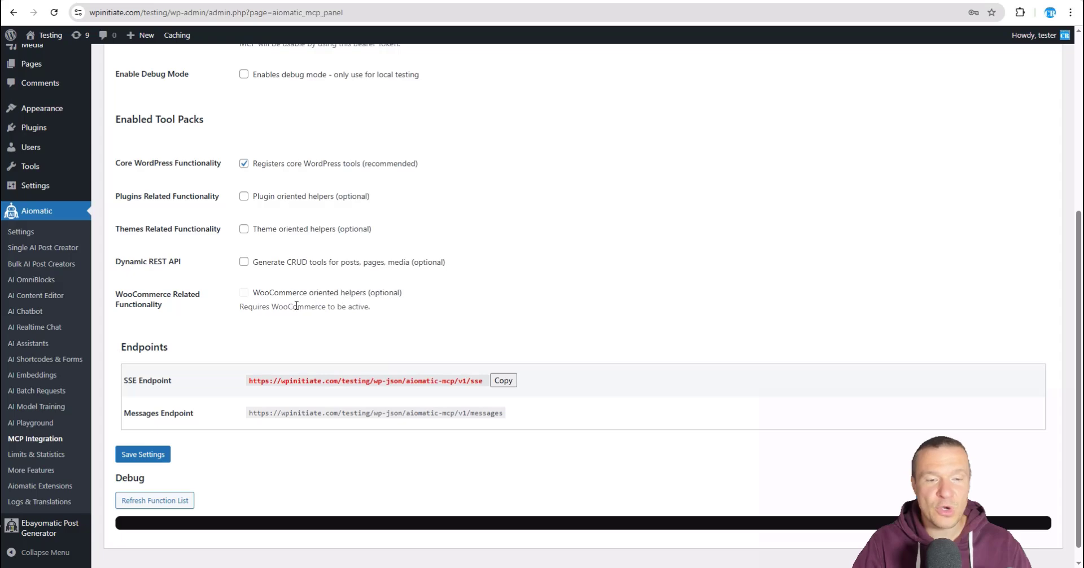
Step: Save the MCP server settings and refresh the function list of exposed tools
click(158, 456)
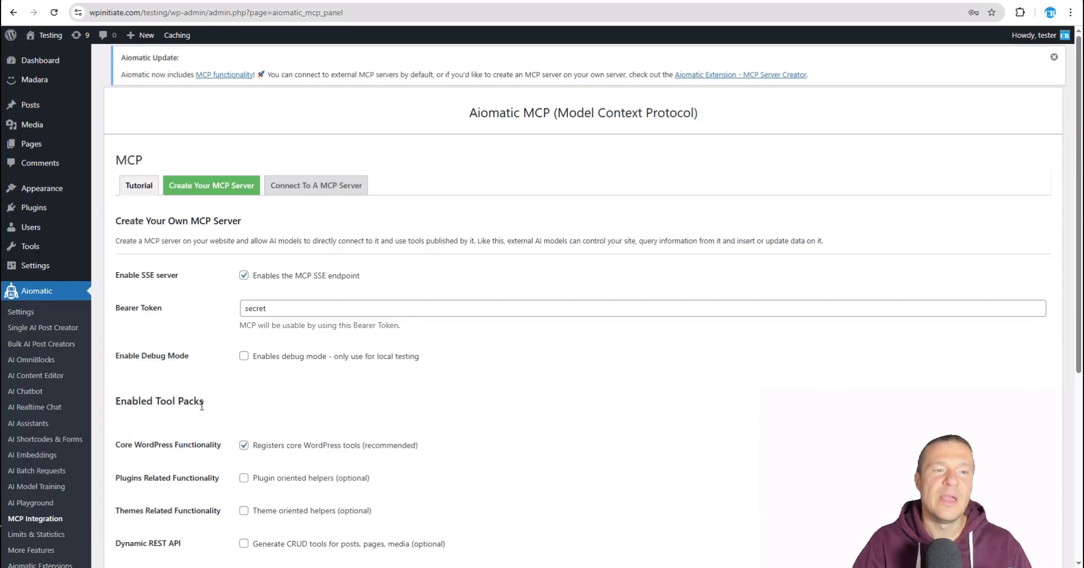
scroll(207, 403, down, 6)
click(164, 484)
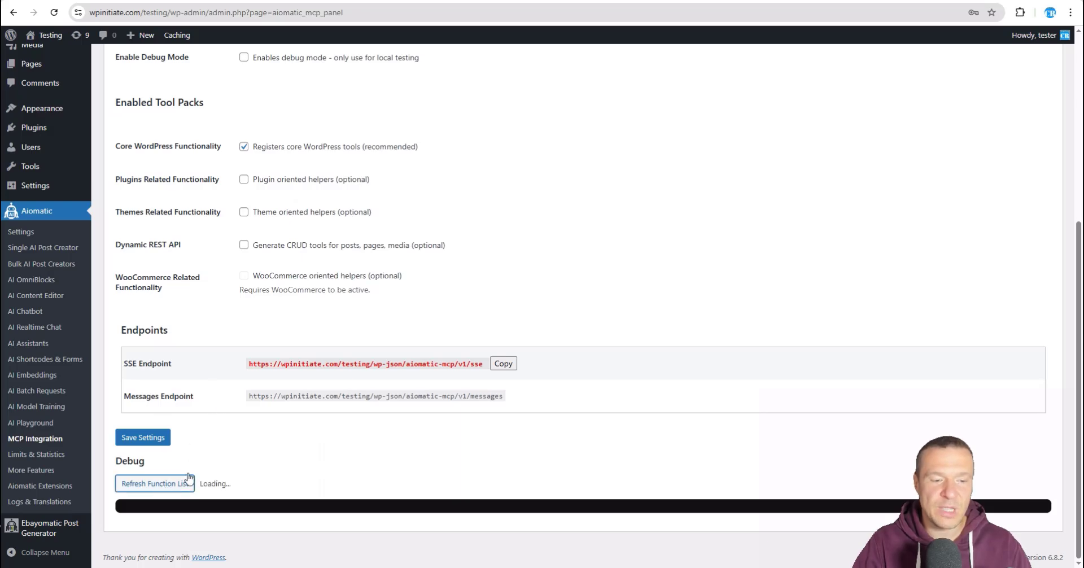
Step: Review the exposed tools such as mcp_ping and wp_list_plugins, and select the SSE Endpoint URL
scroll(199, 462, down, 3)
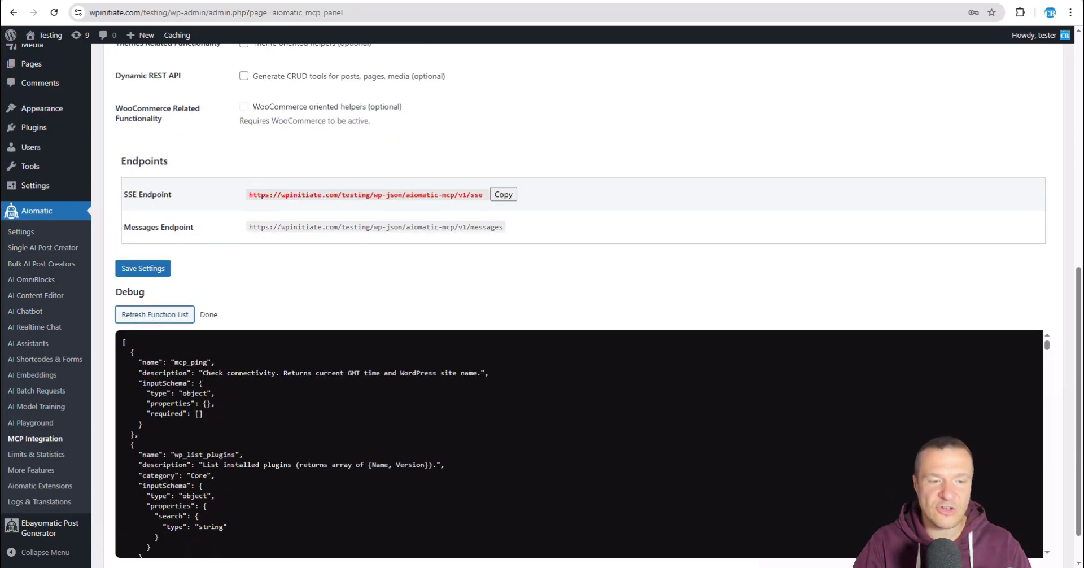
scroll(201, 387, down, 7)
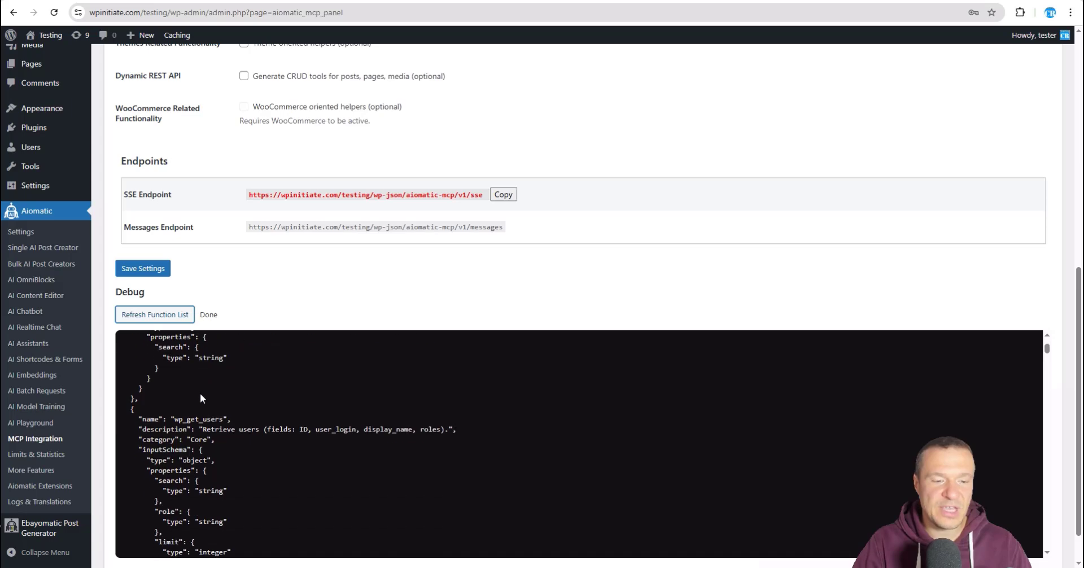
scroll(200, 393, up, 8)
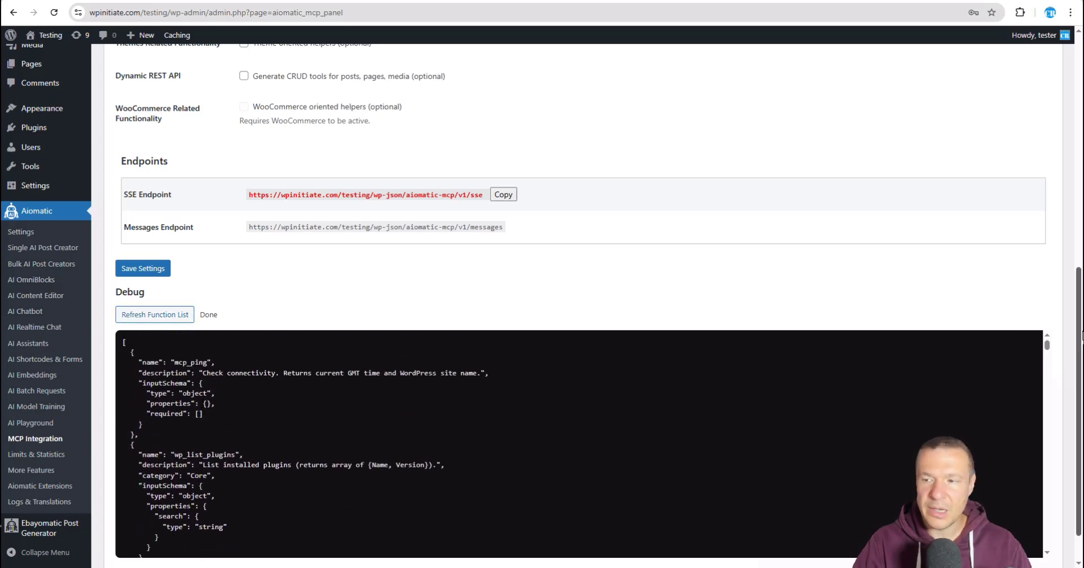
scroll(1080, 284, up, 2)
scroll(509, 367, up, 4)
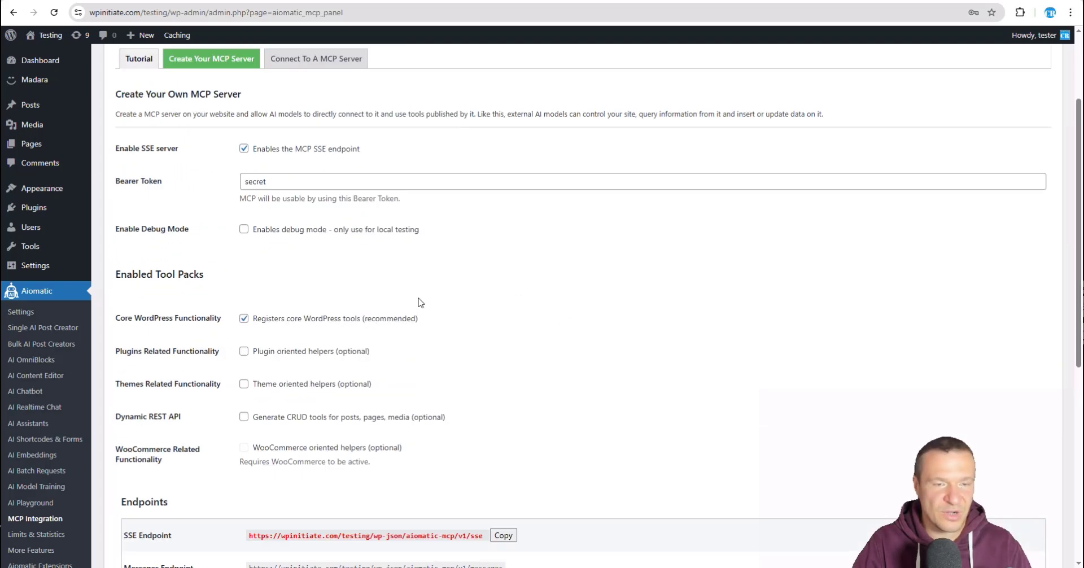
scroll(350, 280, up, 2)
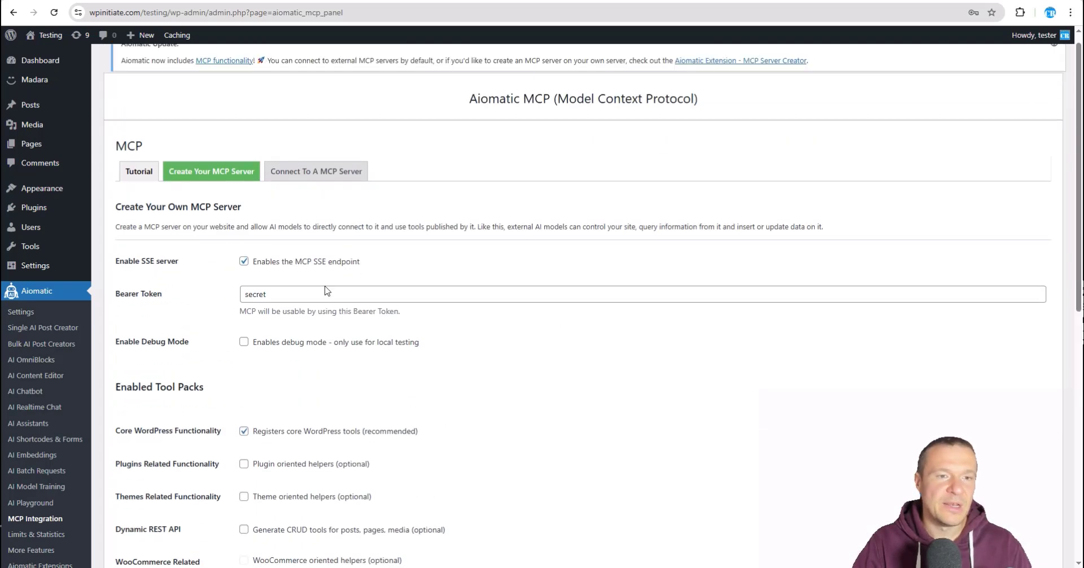
scroll(350, 280, down, 8)
scroll(370, 322, up, 4)
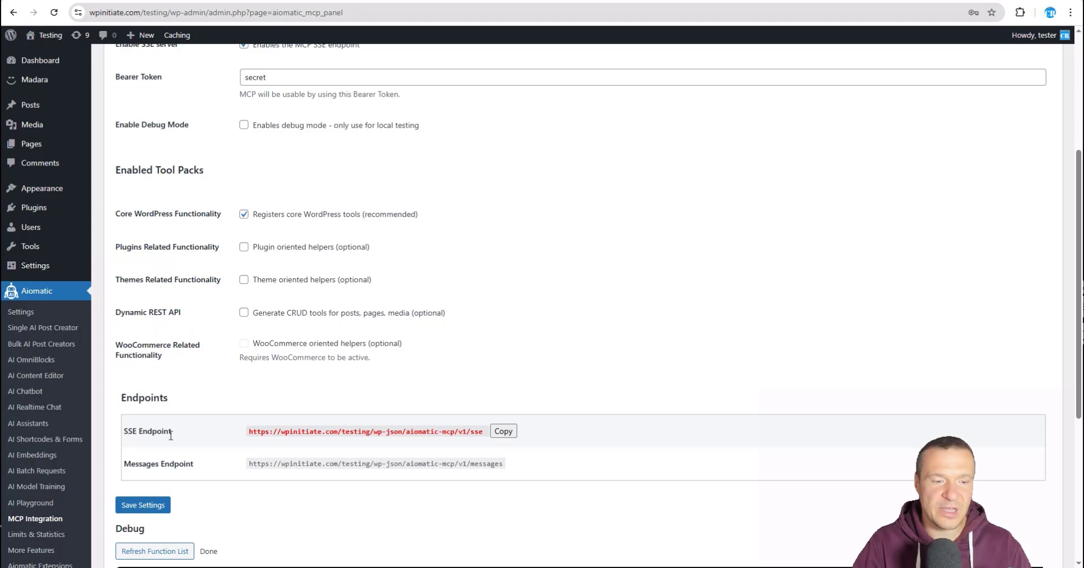
drag(123, 430, 164, 434)
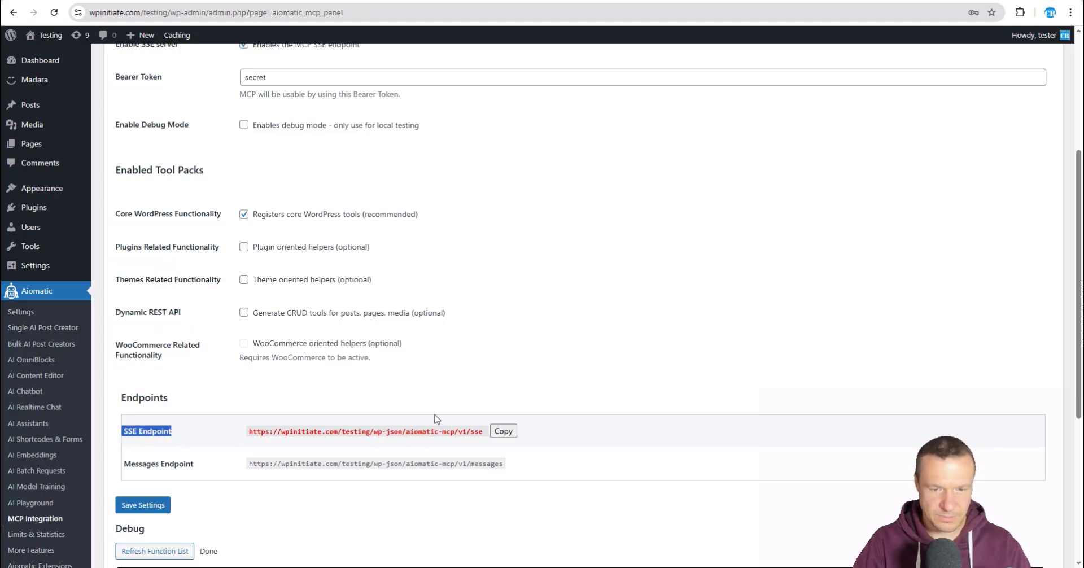
triple_click(351, 431)
click(456, 377)
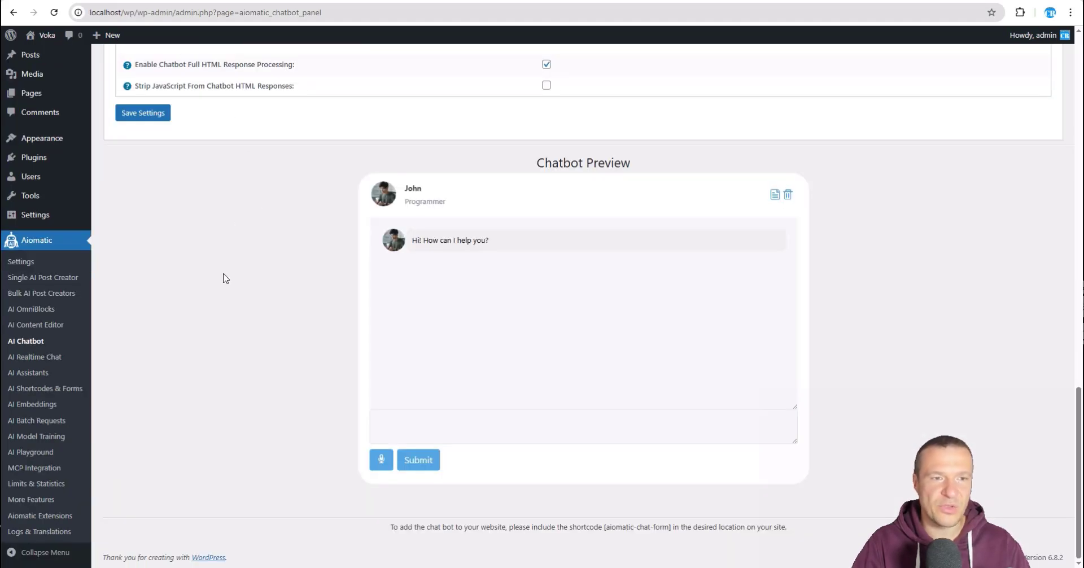
Step: Disable this site's Aiomatic MCP SSE server, save, and view the external MCP server connections
scroll(223, 278, up, 1)
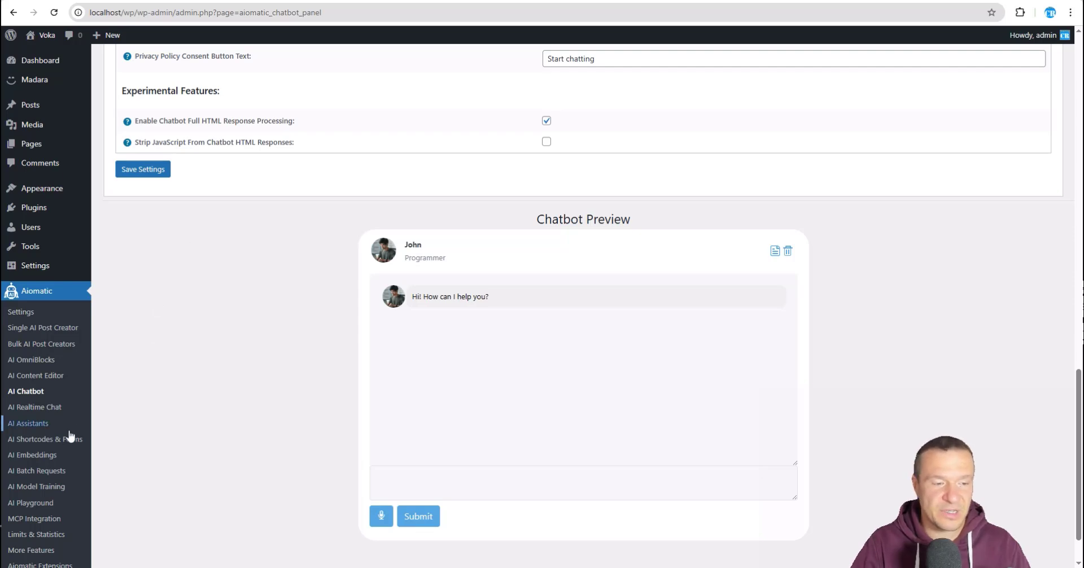
click(28, 524)
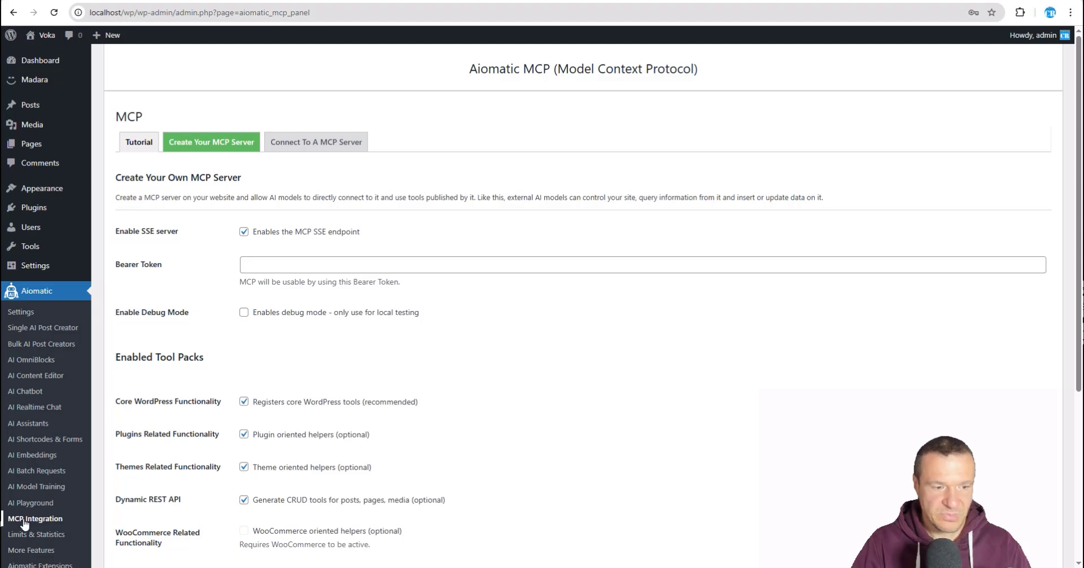
click(244, 231)
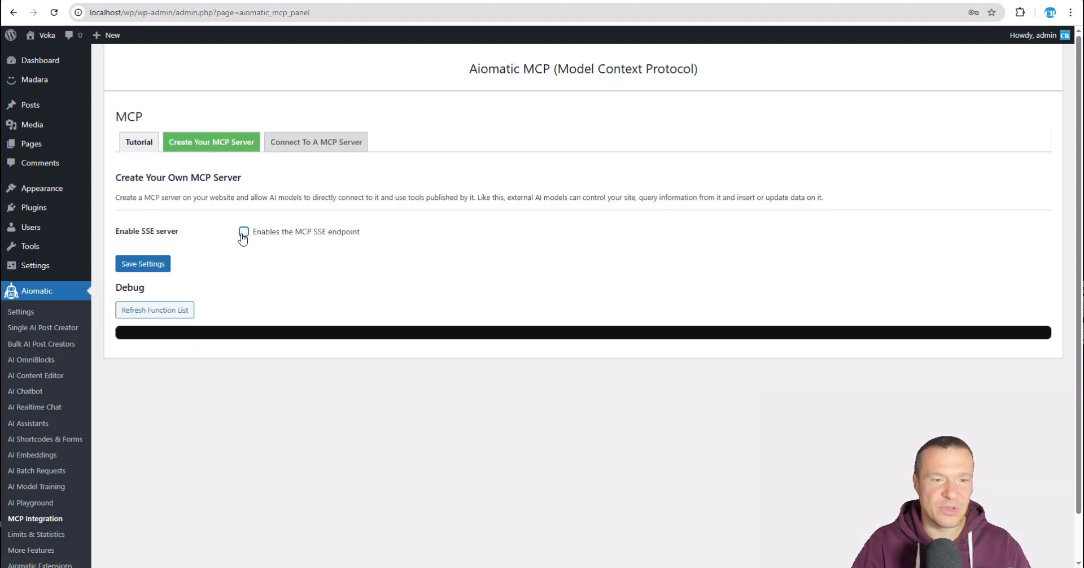
click(162, 264)
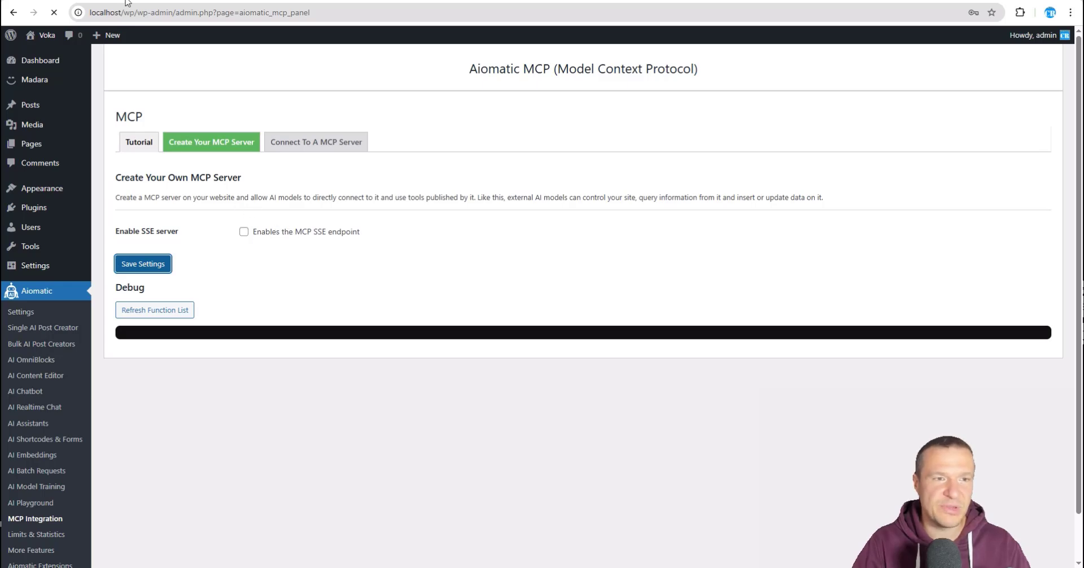
click(303, 148)
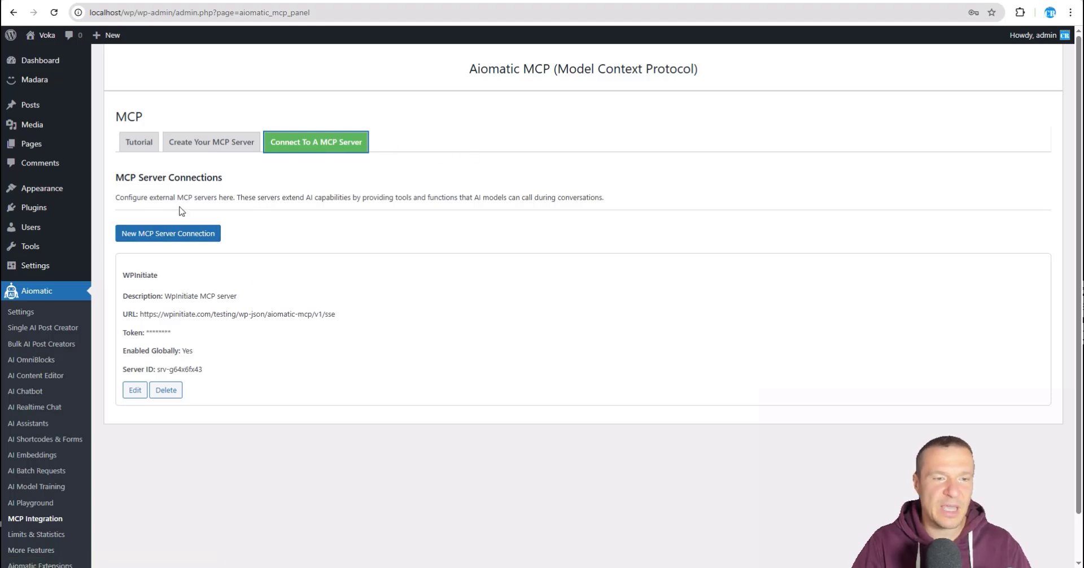
Step: Delete the WPInitiate server connection and start a new MCP server connection
click(166, 390)
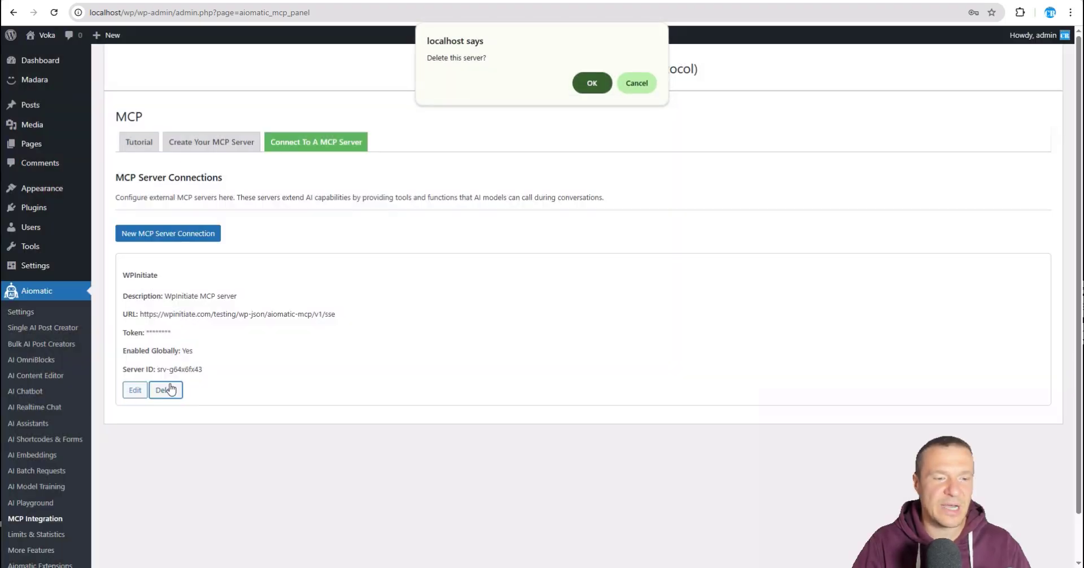
key(Escape)
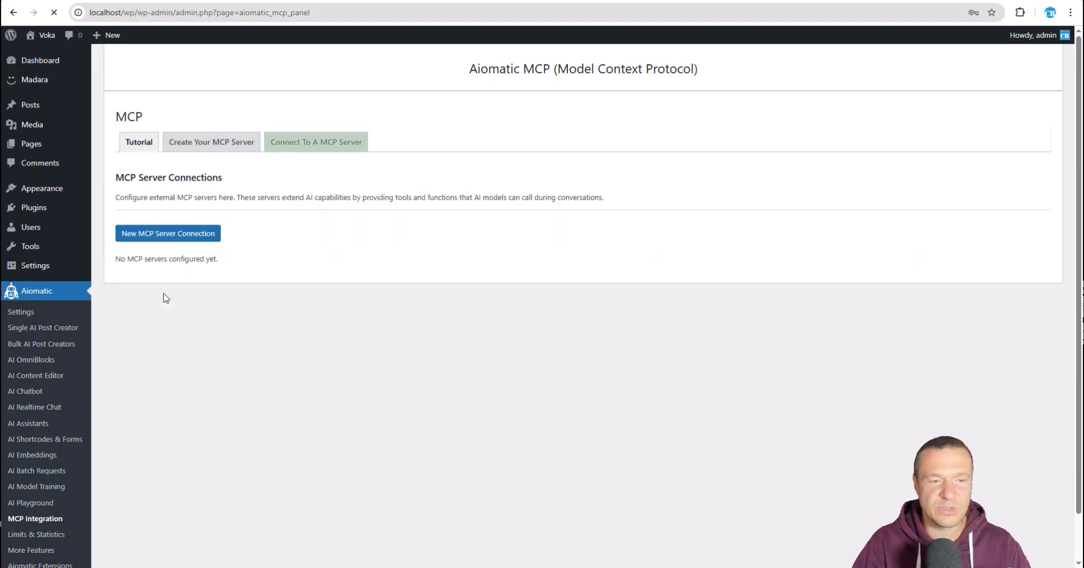
click(143, 240)
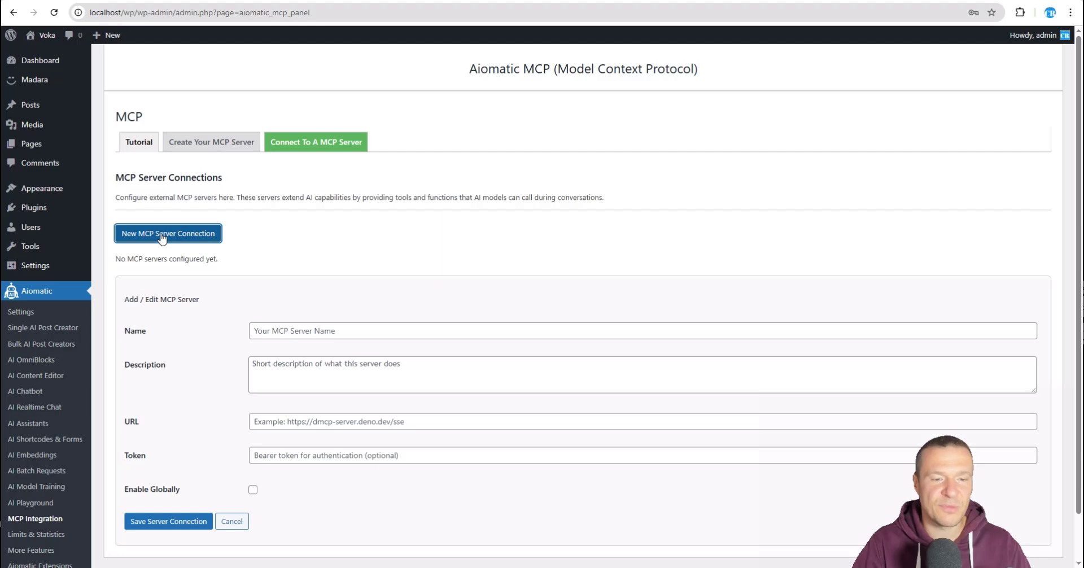
Step: Name the new connection WPInitiate from autofill and begin its description with 'MCP'
click(269, 328)
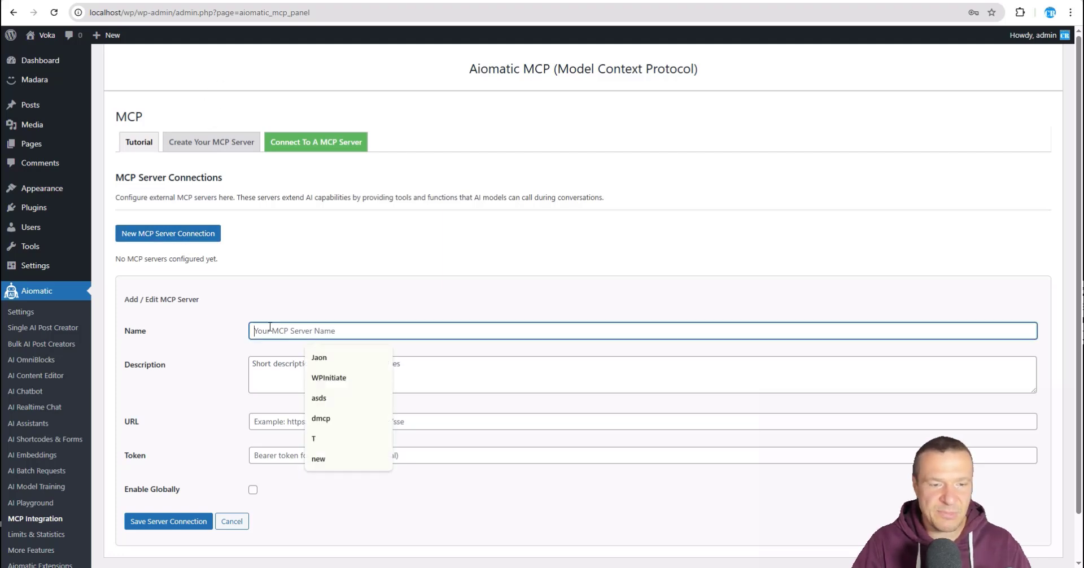
click(323, 378)
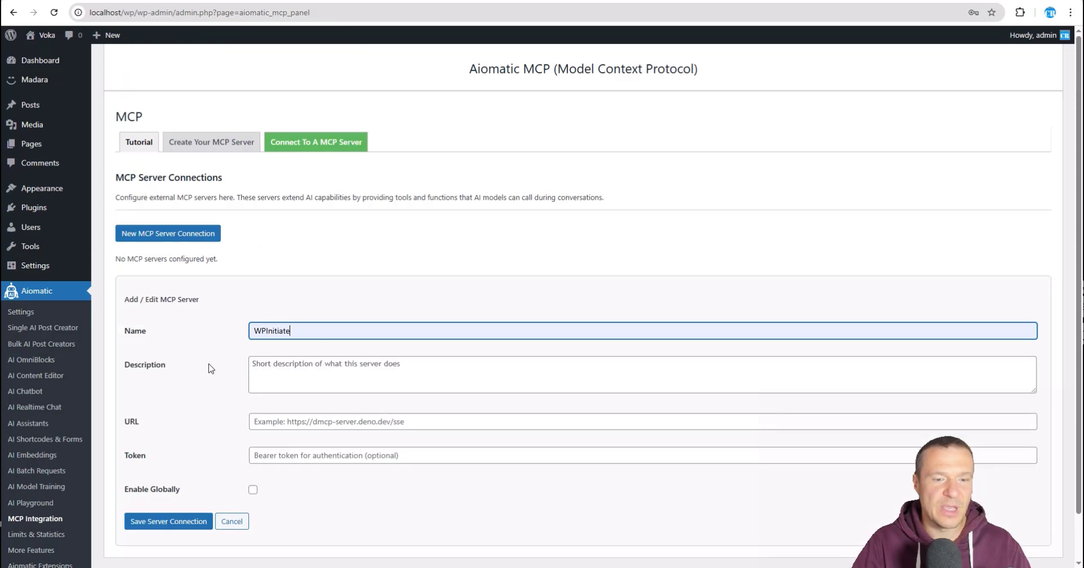
click(321, 371)
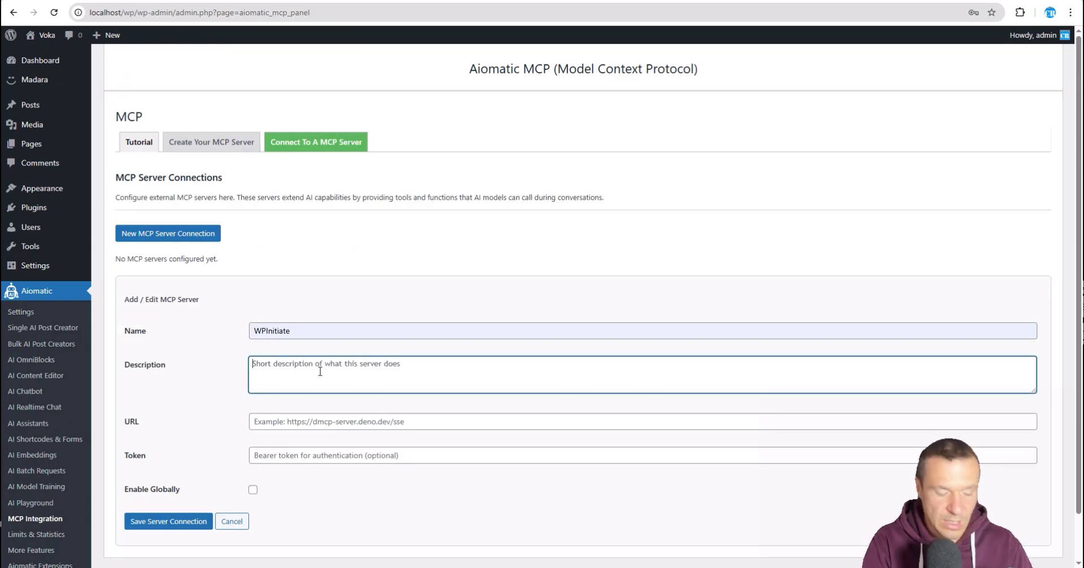
text(MCP)
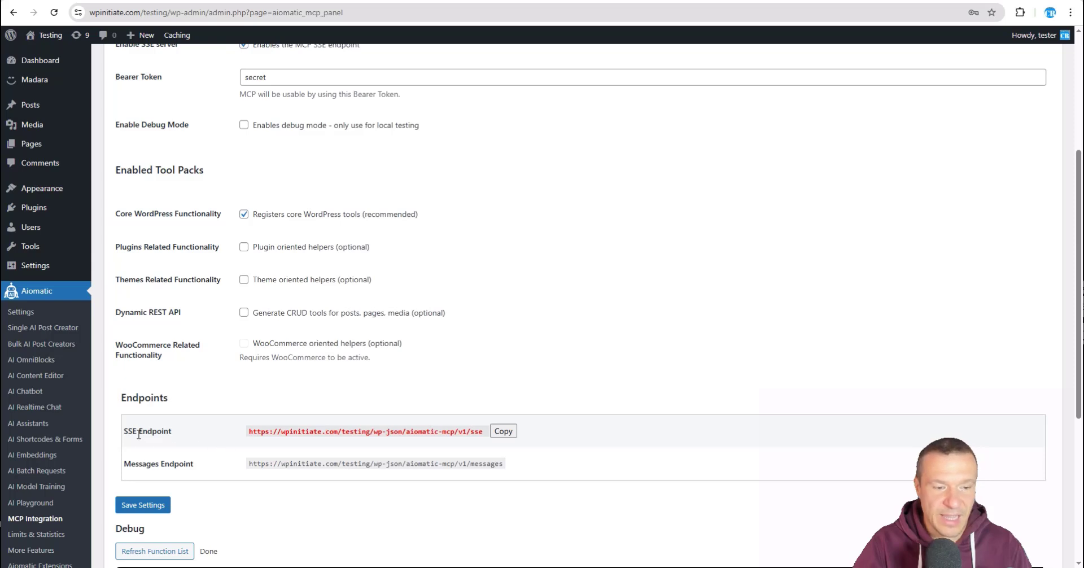
Step: Copy the WPInitiate SSE endpoint and paste it into the server URL field
click(498, 433)
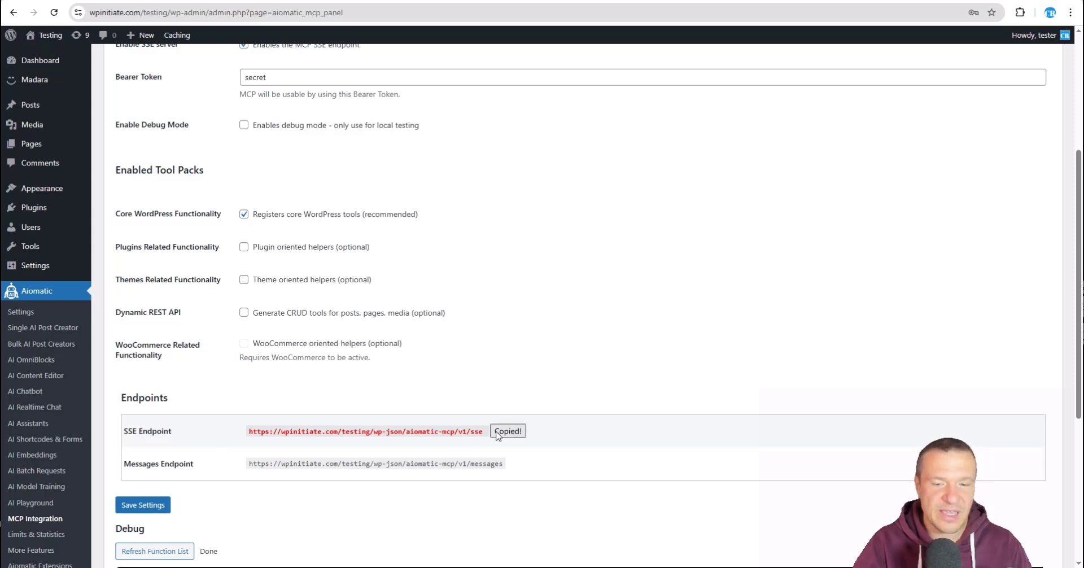
click(501, 437)
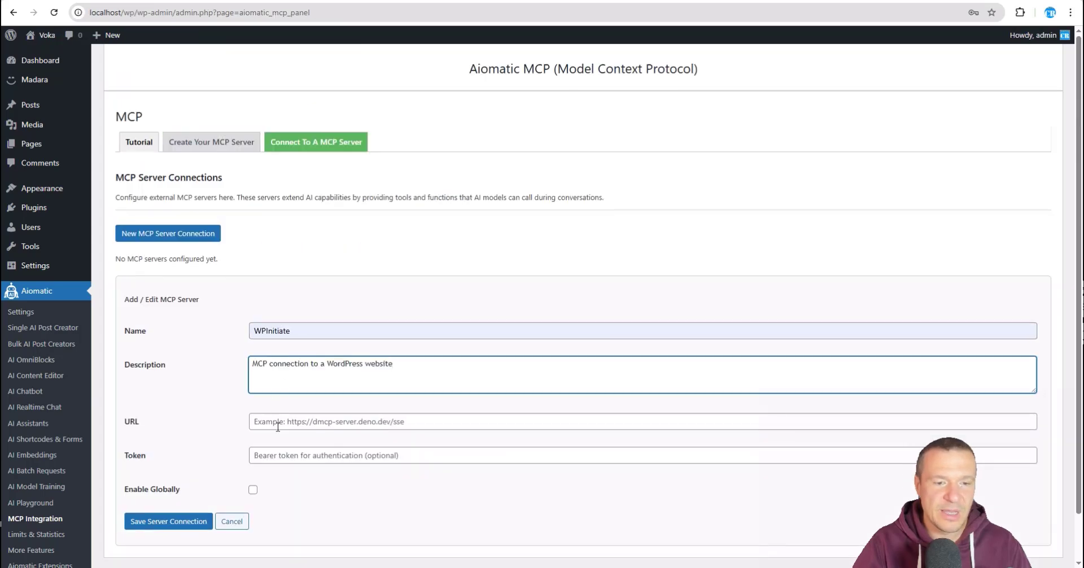
click(278, 427)
key(ctrl+v)
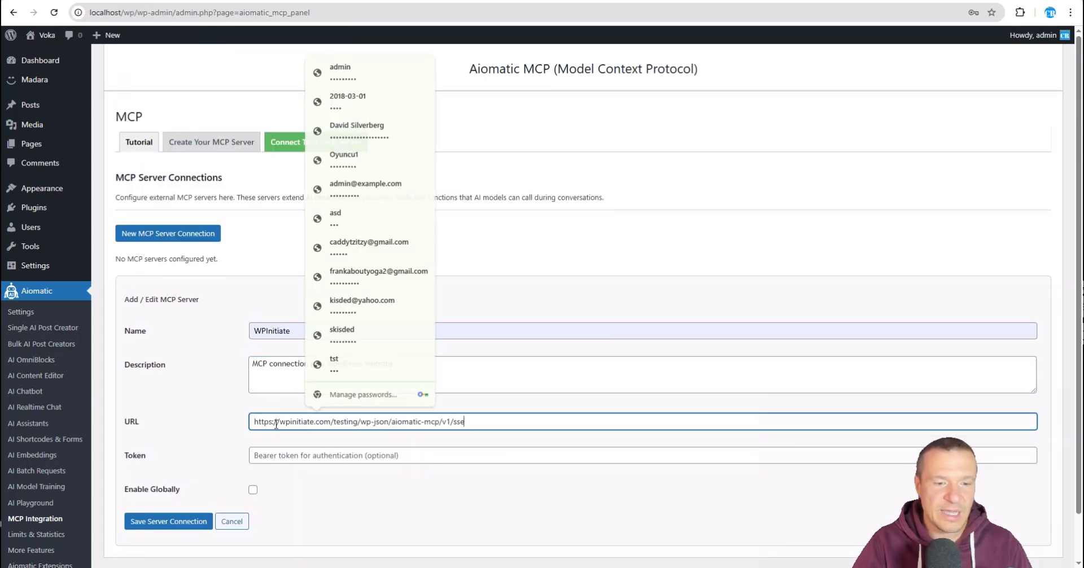
Step: Enter the bearer token, toggle global enablement, and save the WPInitiate server connection
scroll(230, 404, down, 2)
click(277, 407)
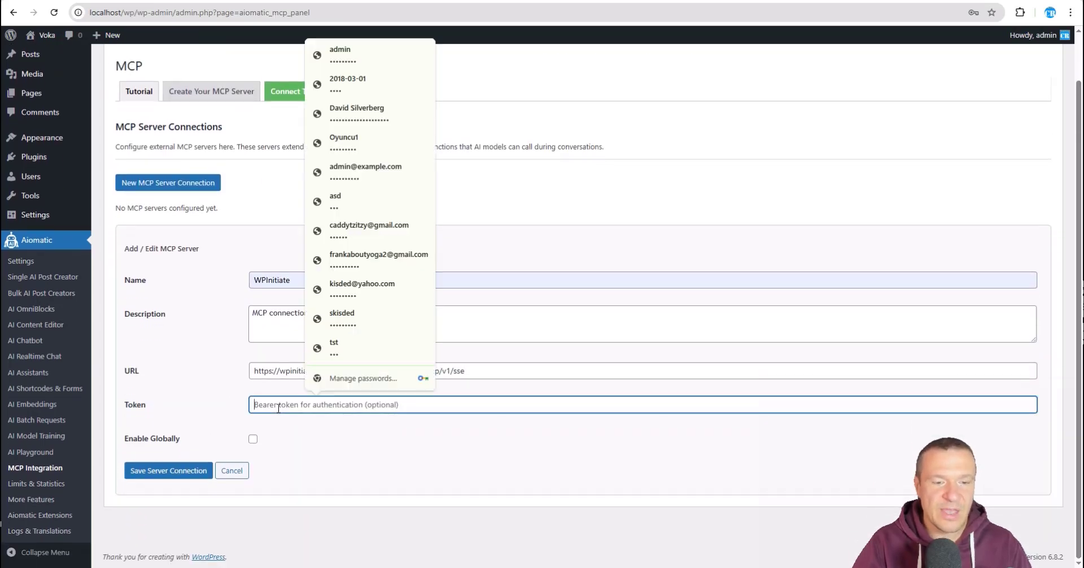
click(172, 316)
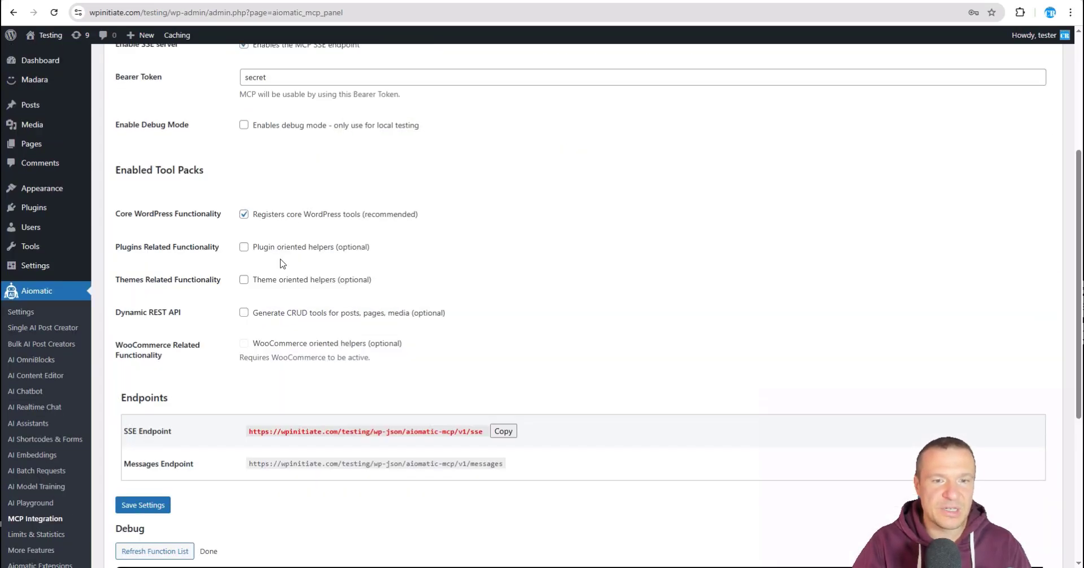
scroll(280, 271, up, 5)
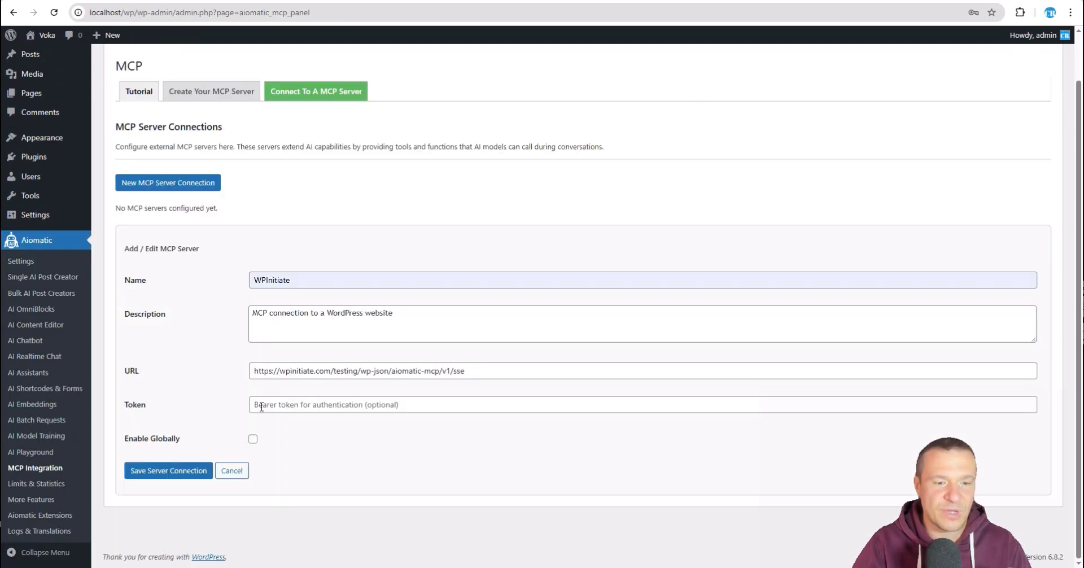
click(275, 405)
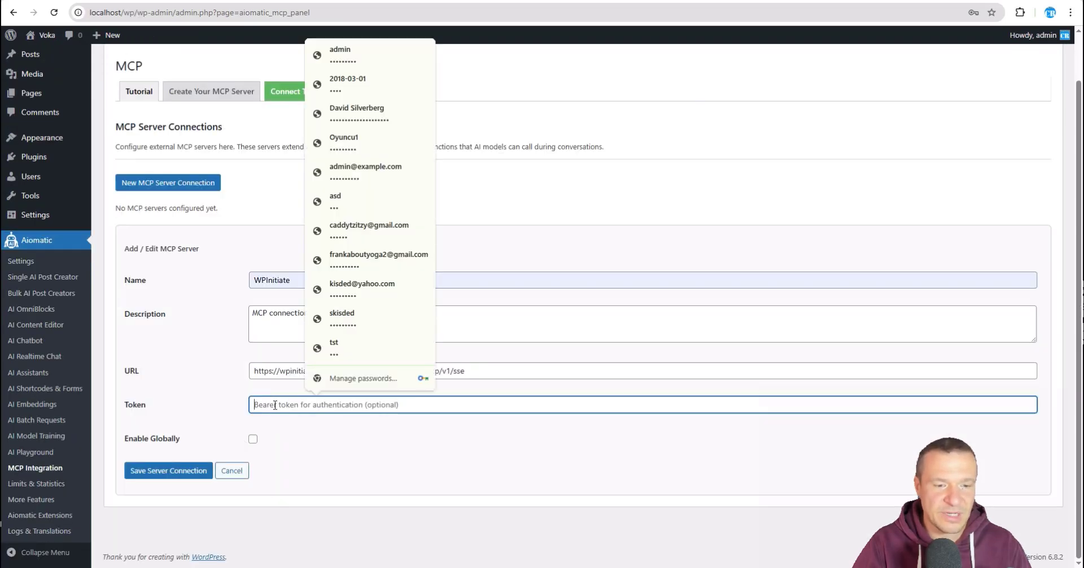
text(secret)
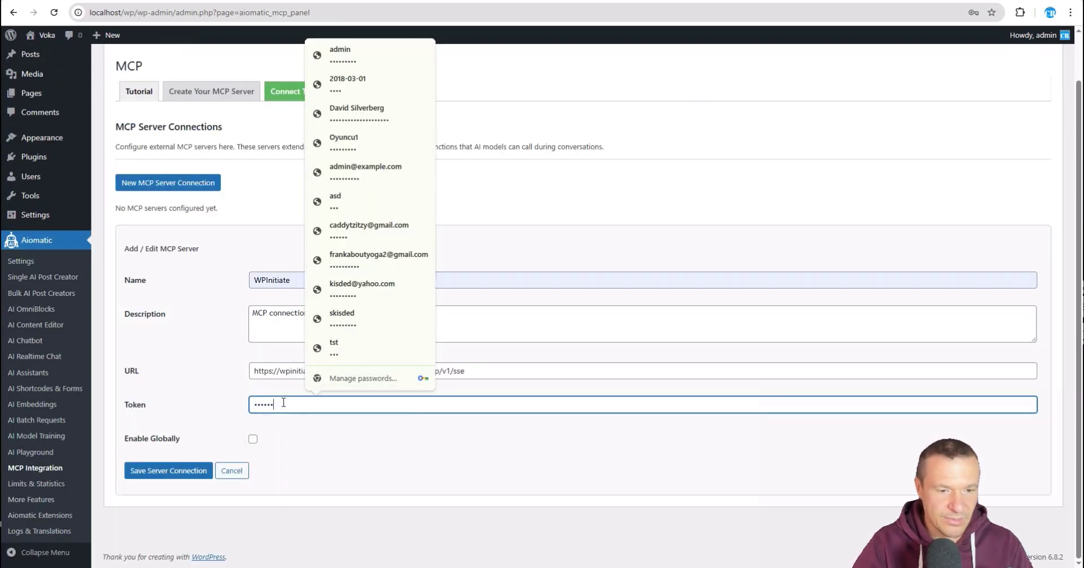
click(252, 440)
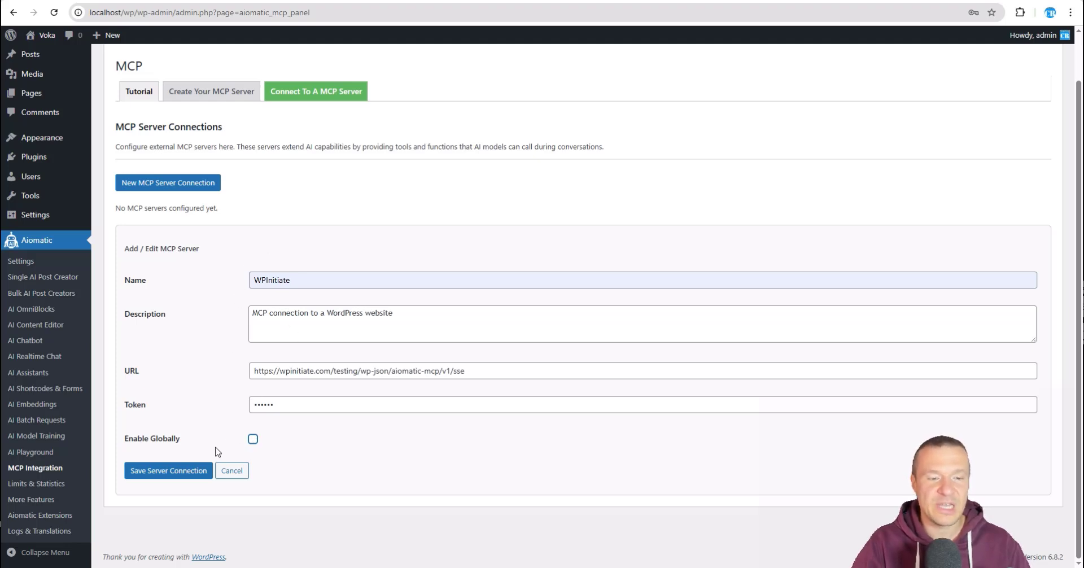
click(181, 472)
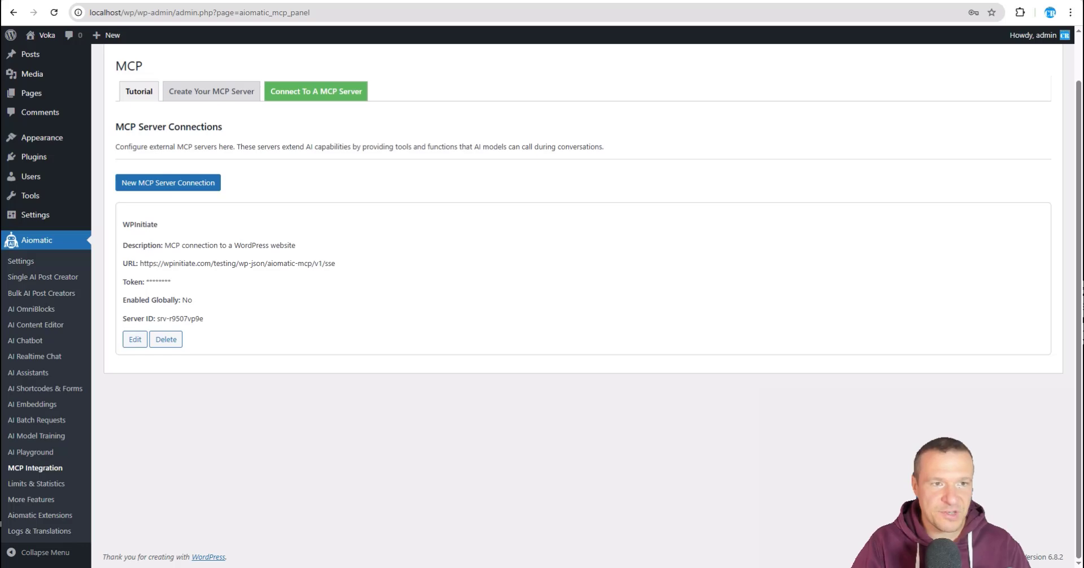
Step: On the AI Chatbot MCP Server Connection tab, select WPInitiate and save the settings
click(32, 341)
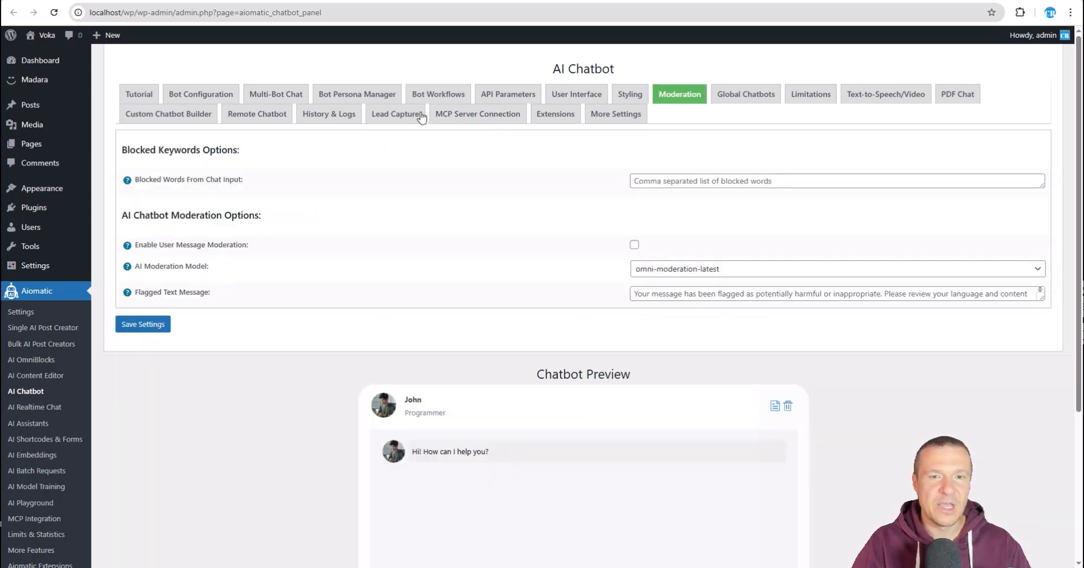
click(486, 117)
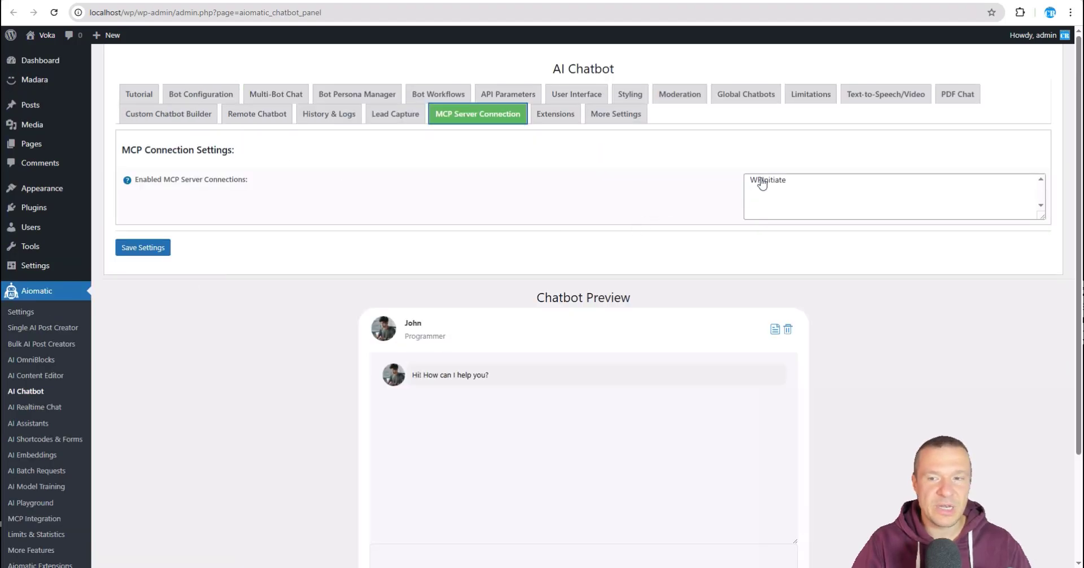
click(767, 180)
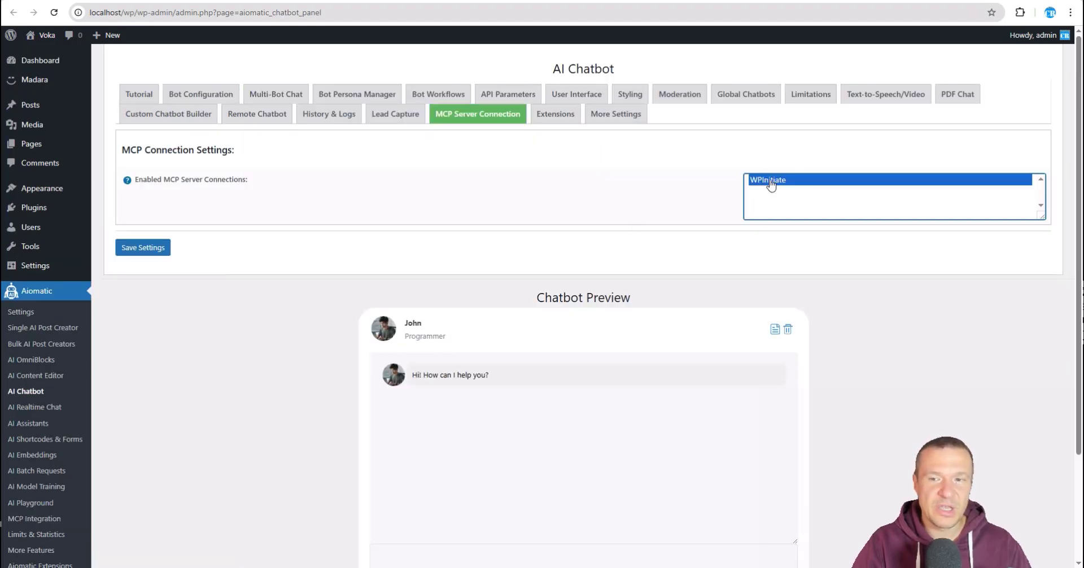
click(153, 249)
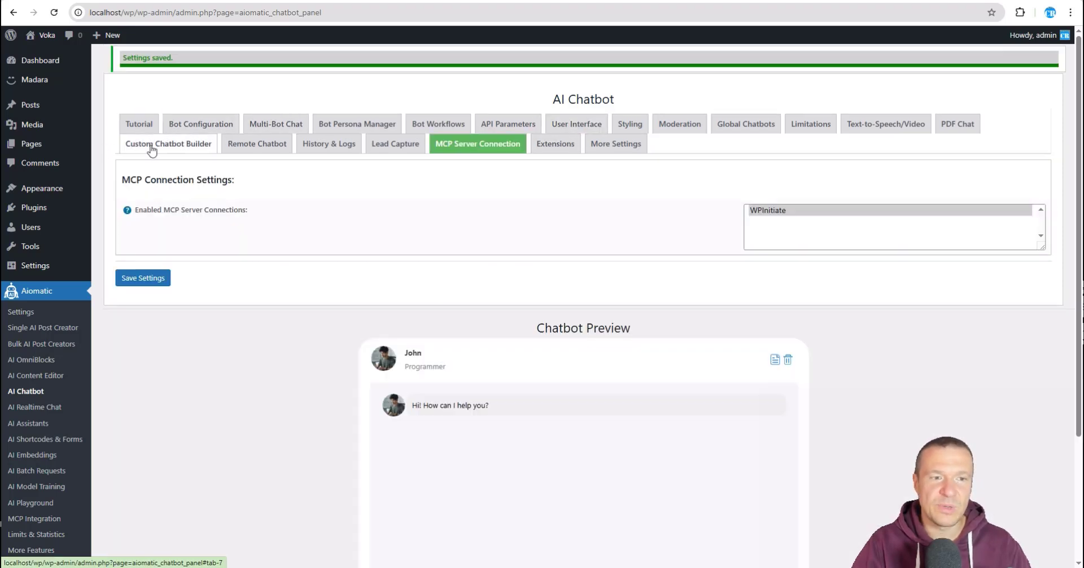
Step: Open the Custom Chatbot Builder and scroll down to its MCP server connection settings
click(151, 149)
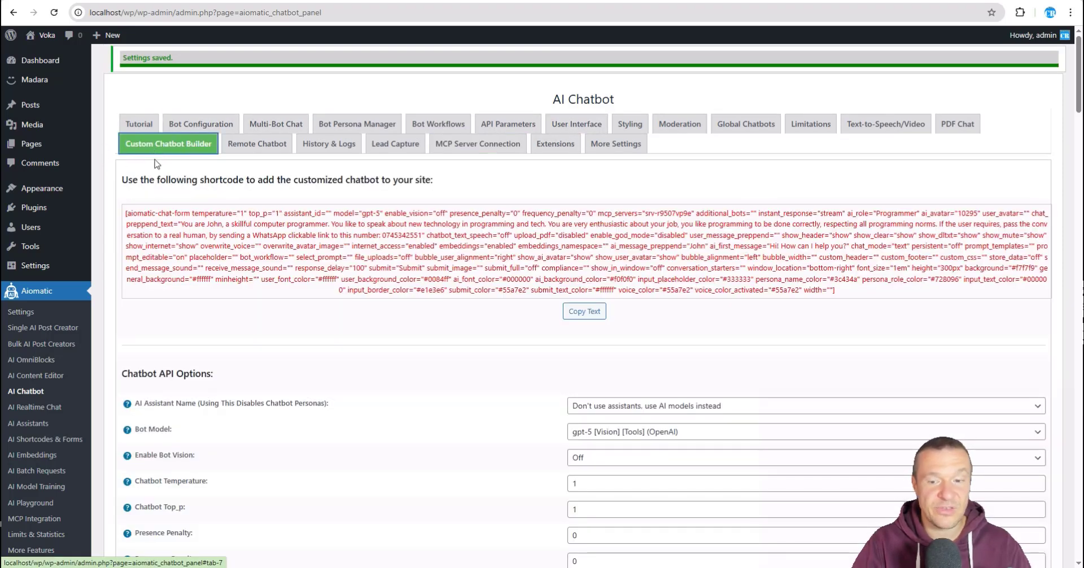
scroll(309, 322, down, 3)
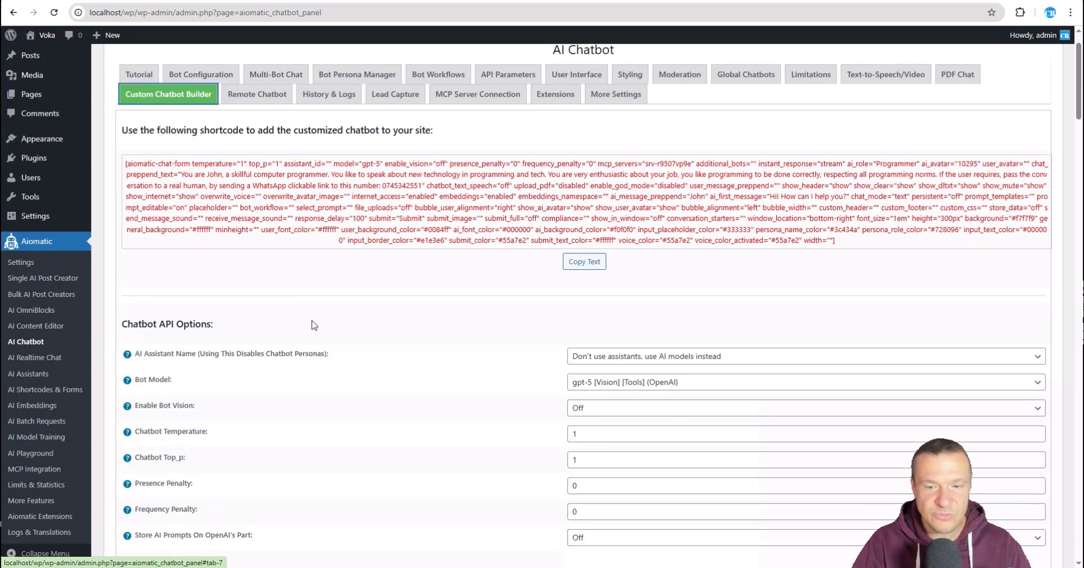
scroll(454, 363, up, 2)
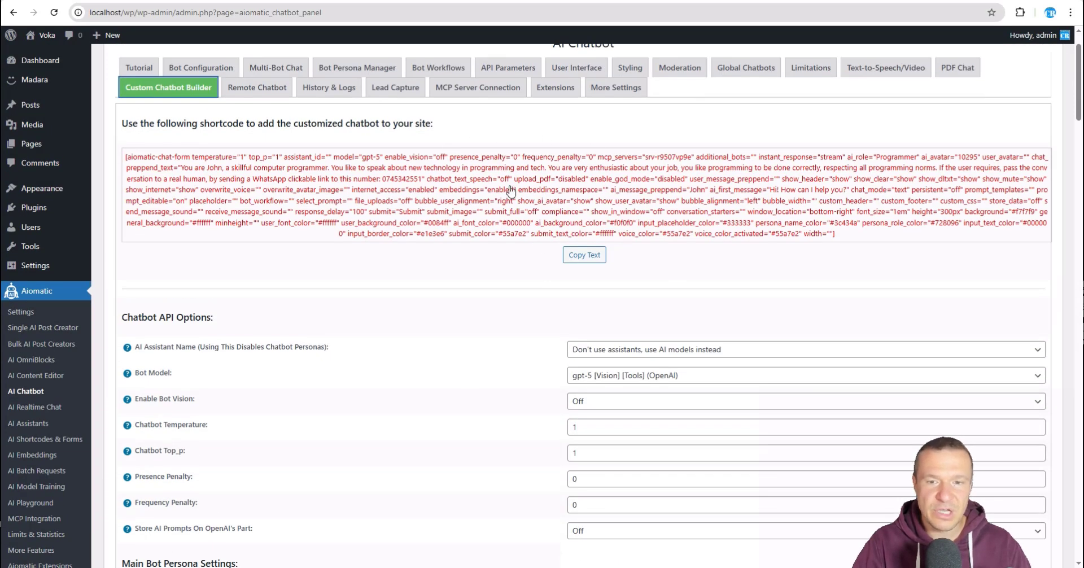
scroll(459, 327, down, 9)
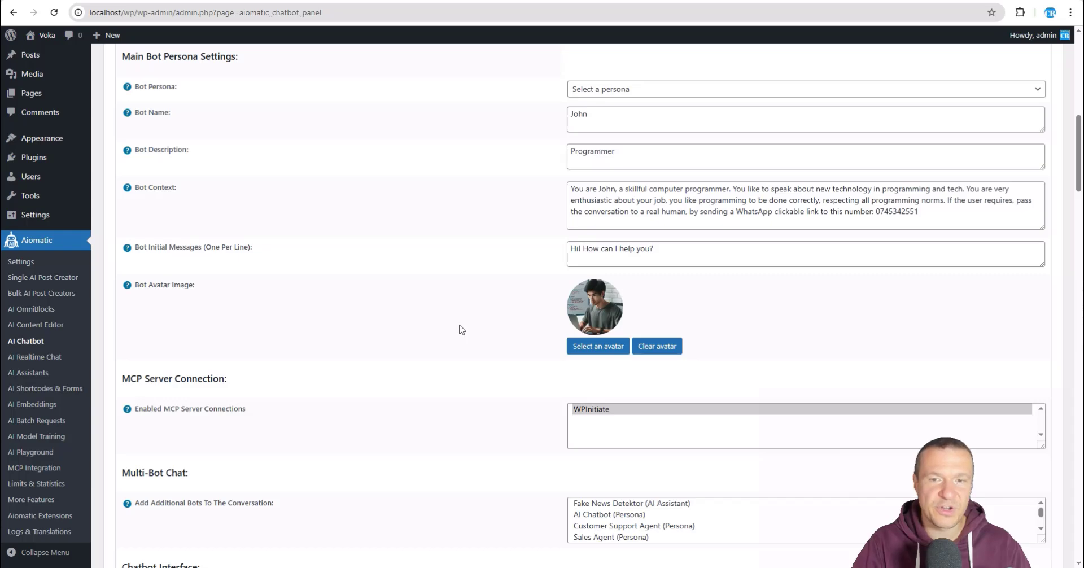
scroll(461, 330, down, 3)
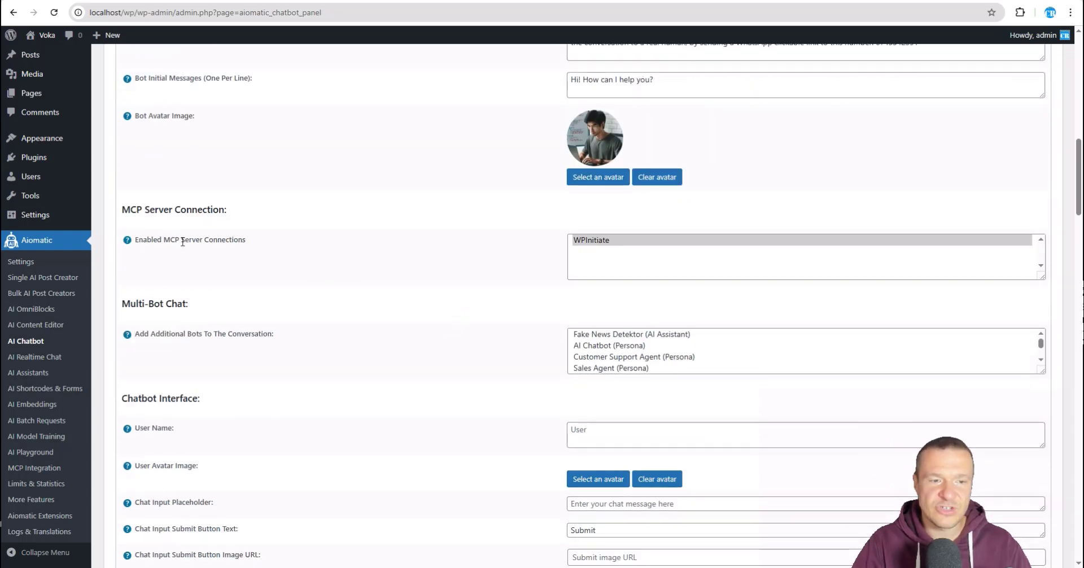
Step: Toggle WPInitiate in the builder's Enabled MCP Server Connections list and review the generated shortcode
click(635, 242)
ctrl+click(590, 247)
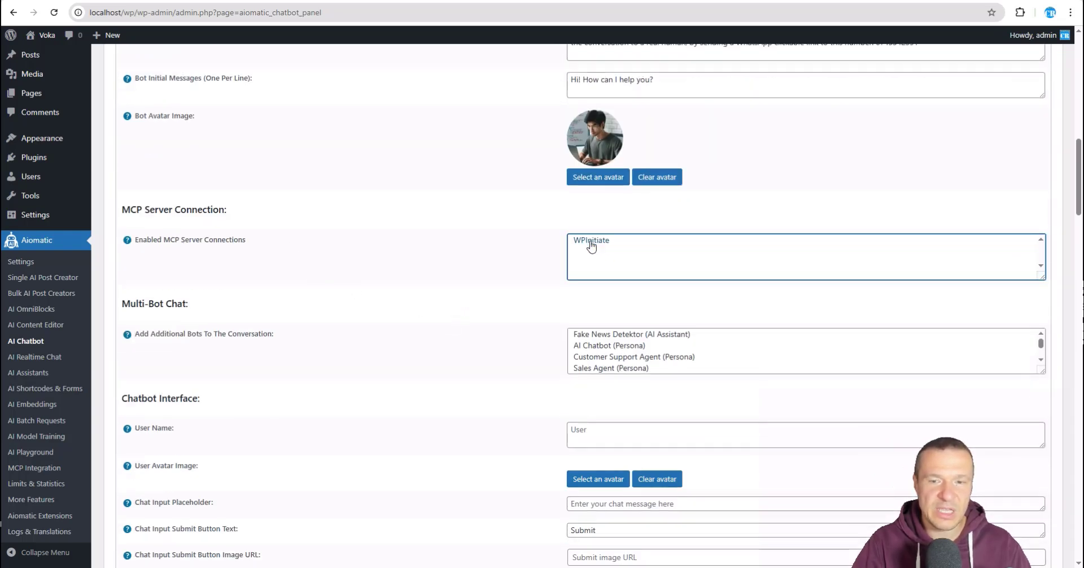
ctrl+click(590, 247)
ctrl+click(590, 247)
ctrl+click(591, 247)
ctrl+click(591, 246)
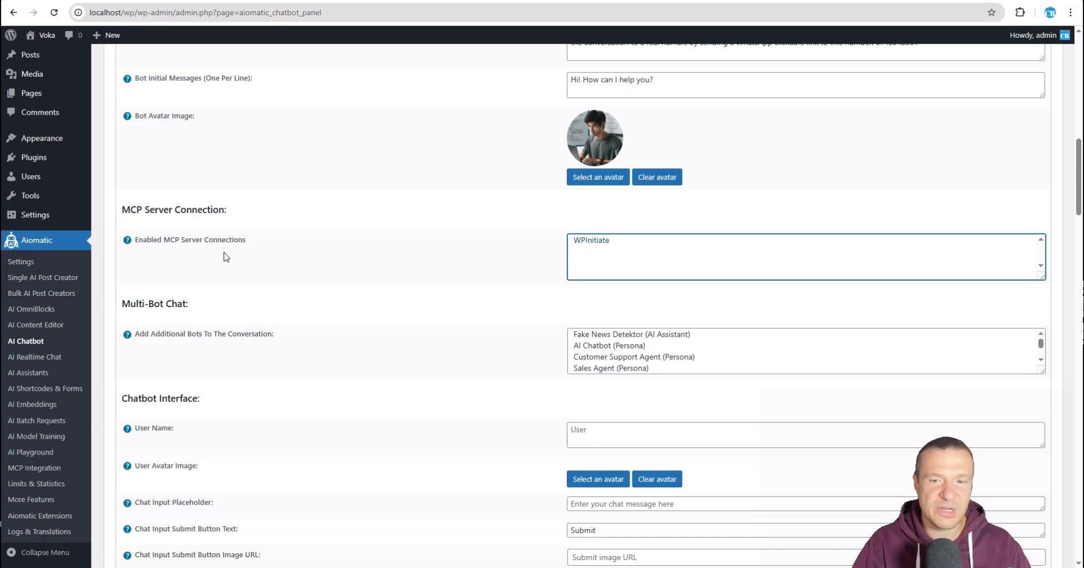
scroll(462, 251, up, 15)
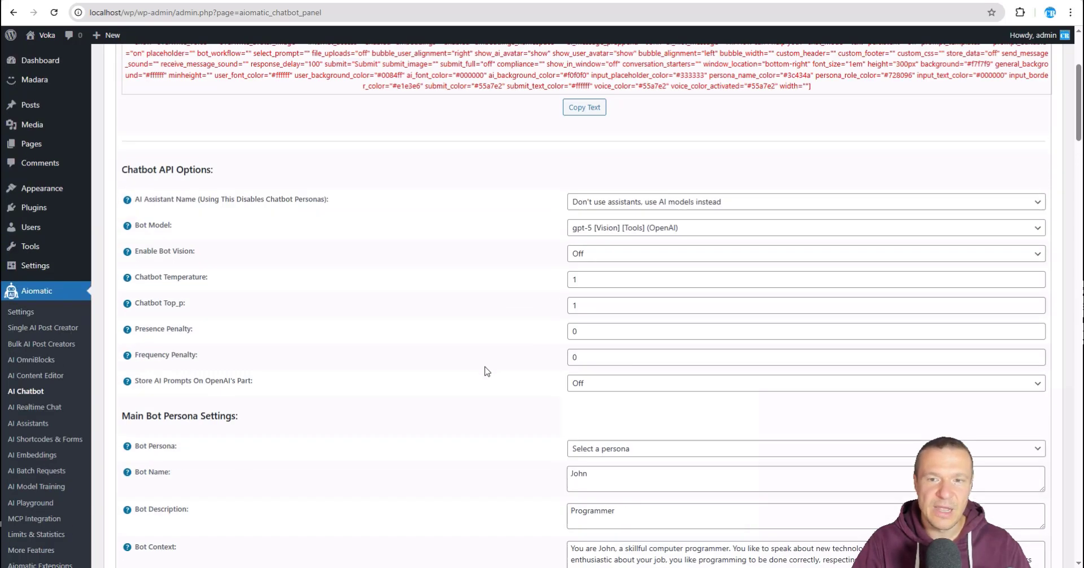
scroll(402, 250, down, 15)
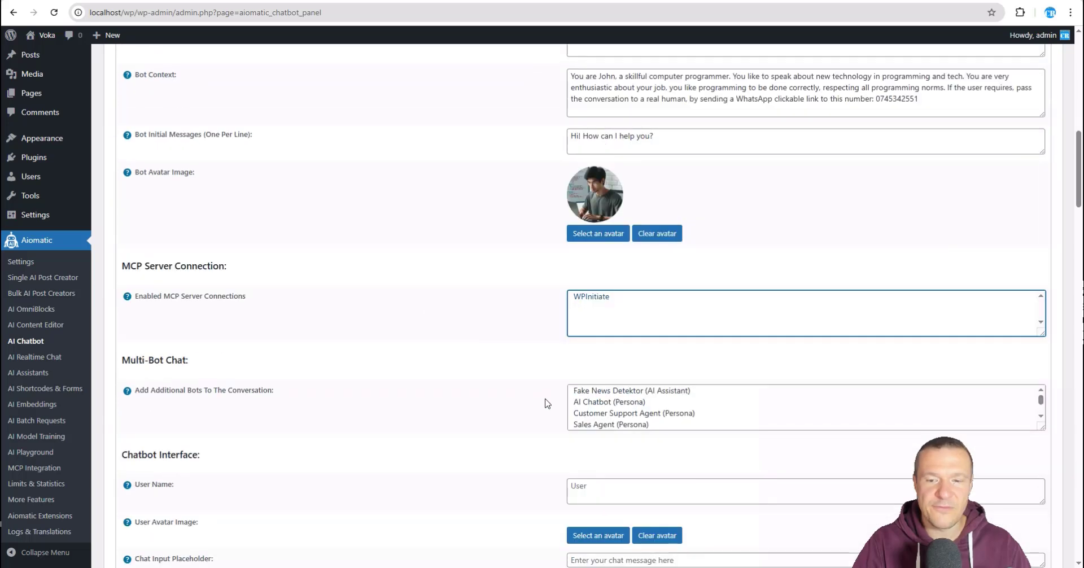
ctrl+click(597, 298)
scroll(446, 311, up, 15)
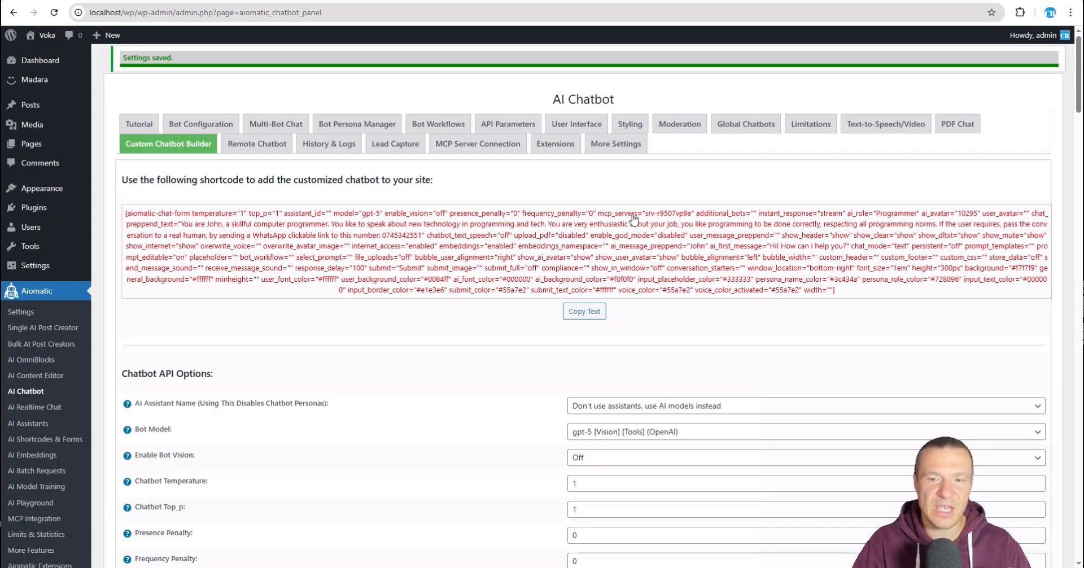
scroll(522, 343, down, 6)
scroll(523, 343, down, 2)
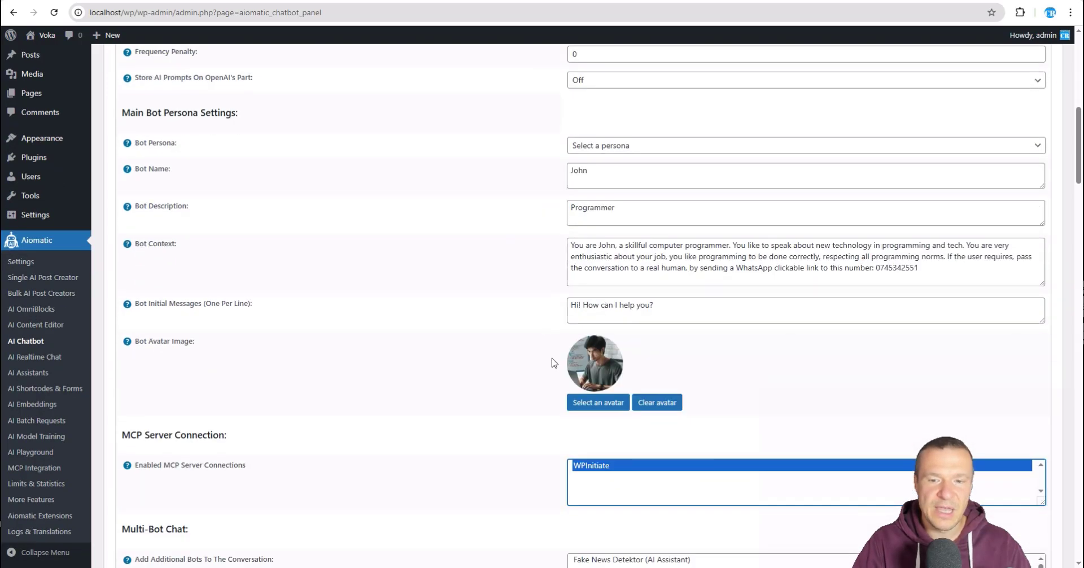
scroll(499, 431, up, 6)
scroll(505, 432, up, 3)
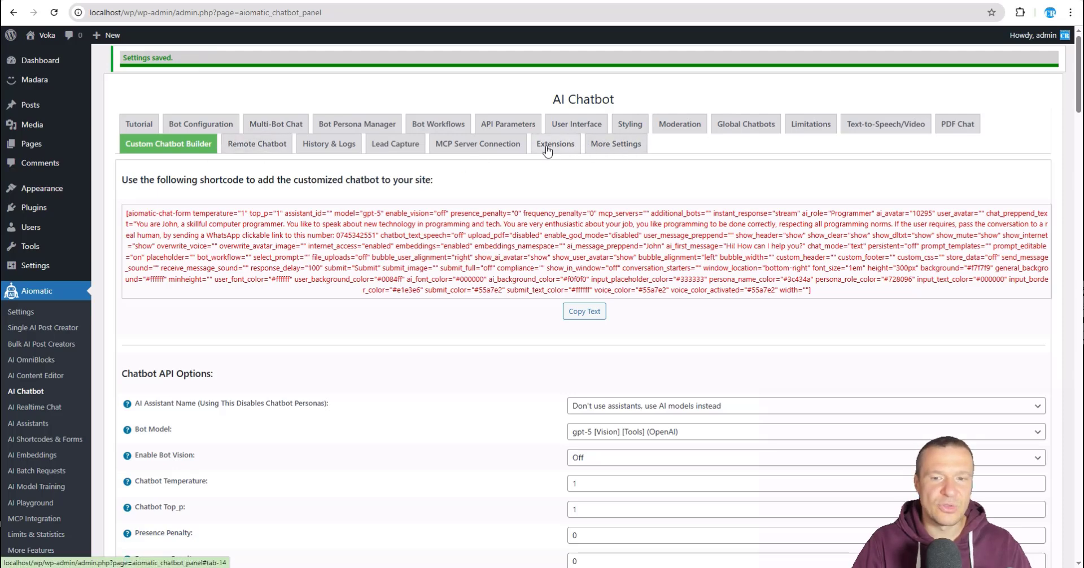
Step: Re-save the chatbot's MCP connection settings and ask the preview 'count posts on wpinitiate'
click(474, 147)
click(123, 284)
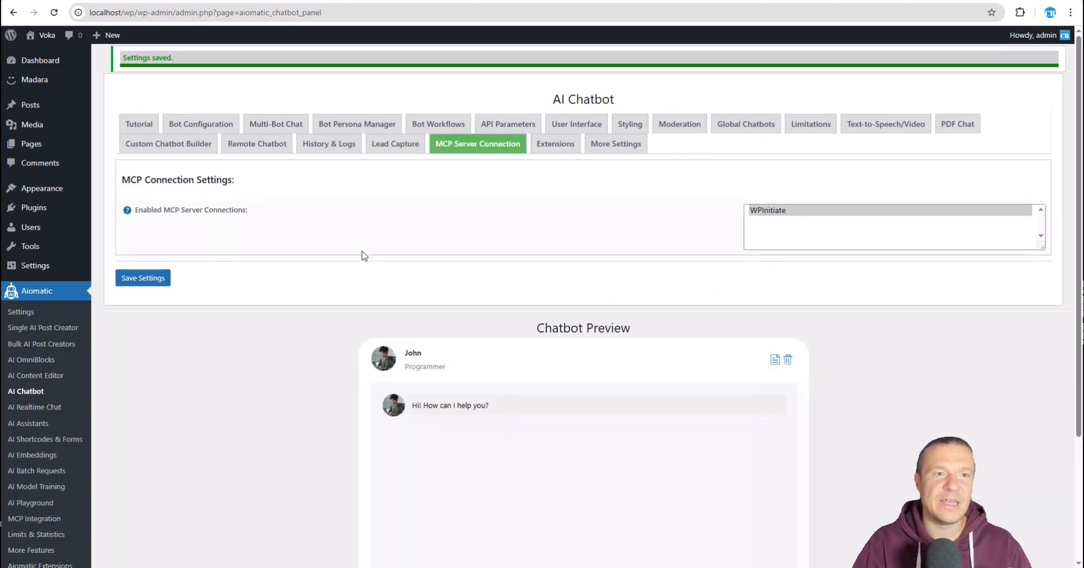
scroll(338, 277, down, 3)
click(402, 424)
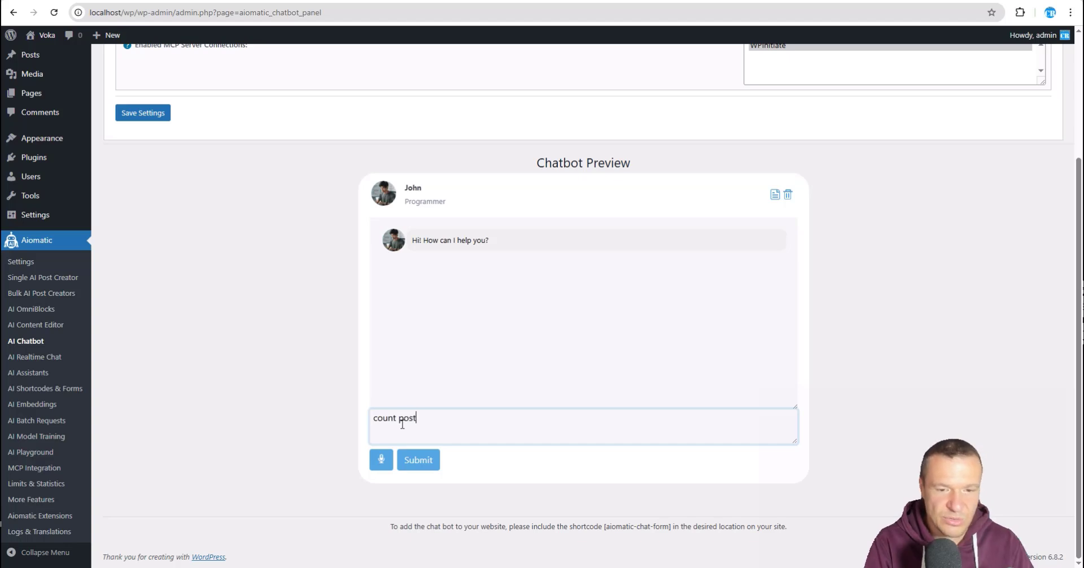
text(count posts on wp)
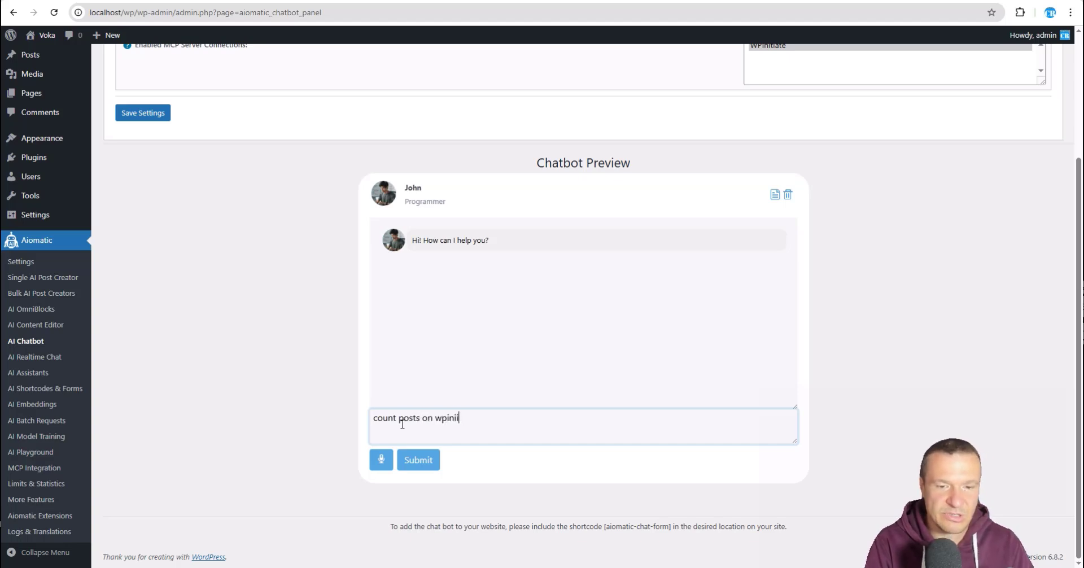
text(initiate)
key(Return)
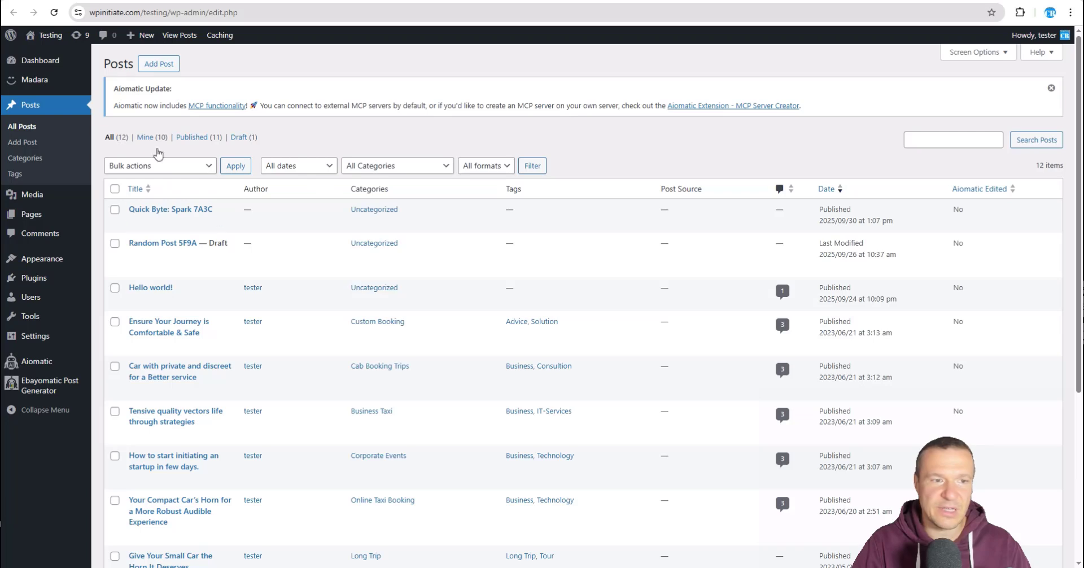
Step: Return to the local chatbot page and read the reply: 11 published, 1 draft, 13 total
click(225, 1)
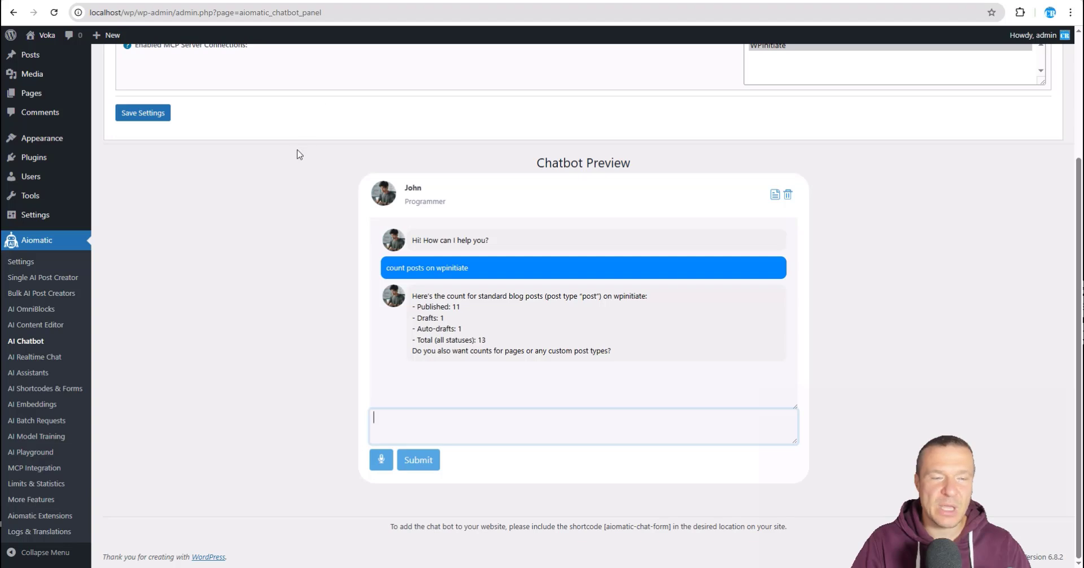
scroll(288, 161, up, 2)
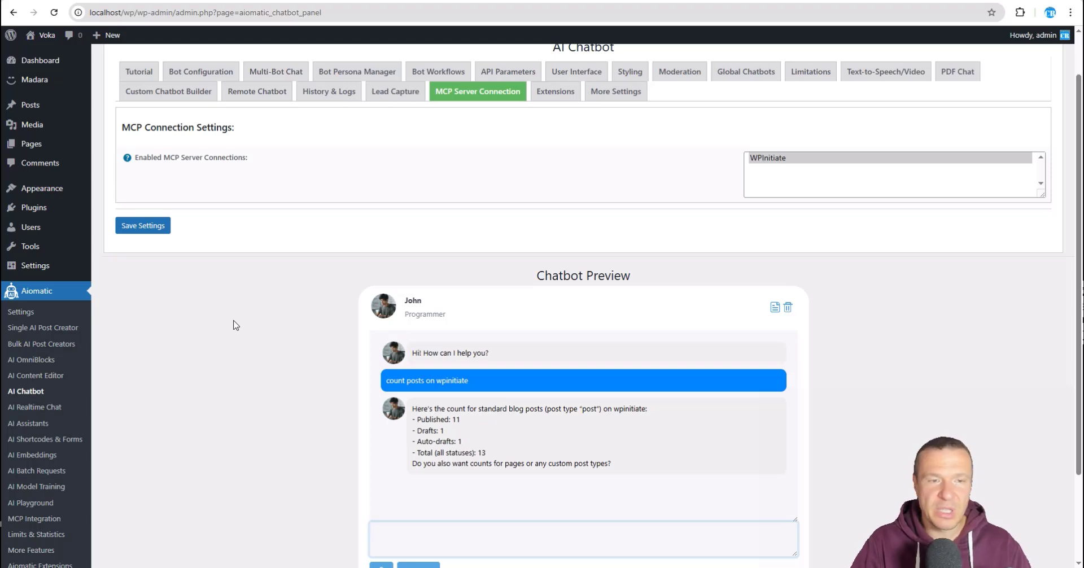
scroll(236, 323, down, 2)
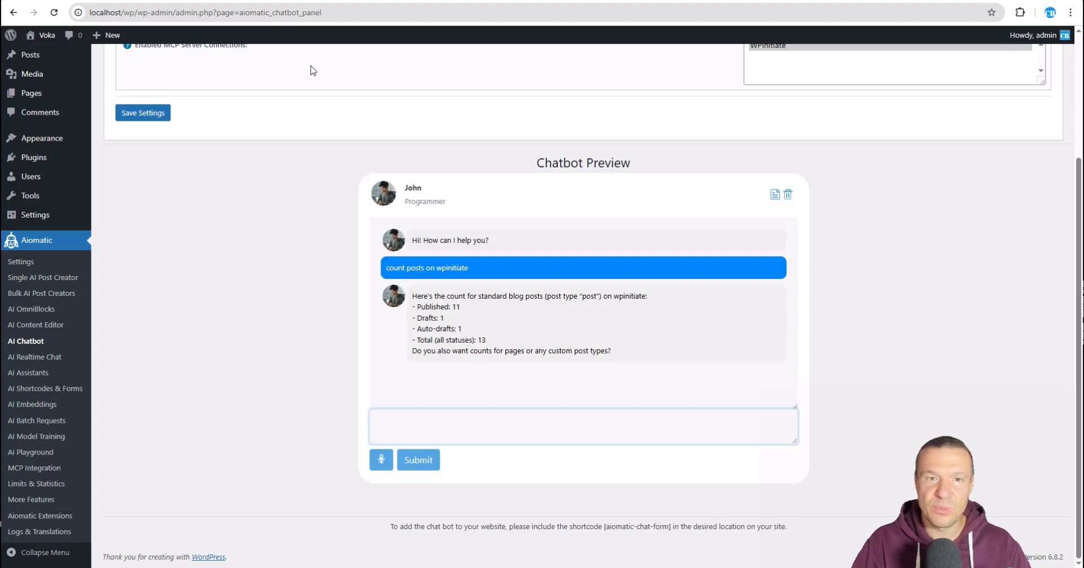
Step: Open a command prompt in the MCP plugin's res folder containing mcp.exe
key(alt+Tab)
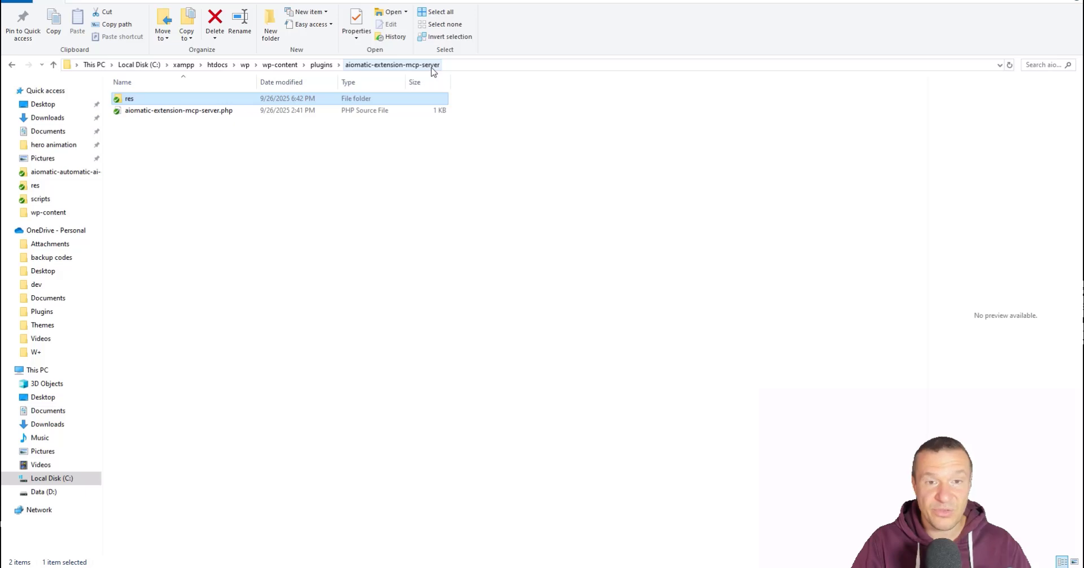
double_click(165, 102)
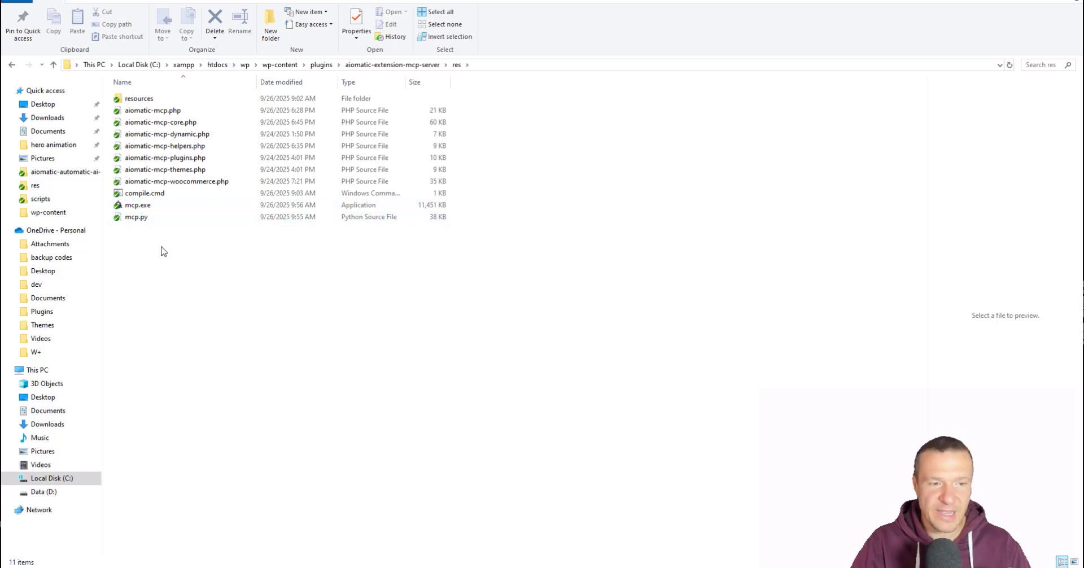
click(135, 207)
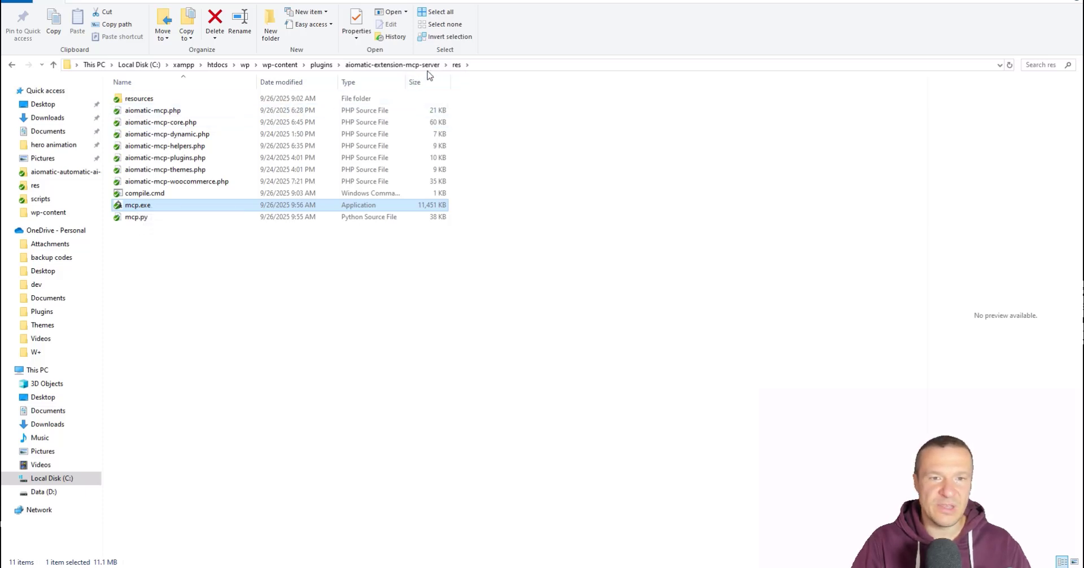
click(497, 65)
text(cmd)
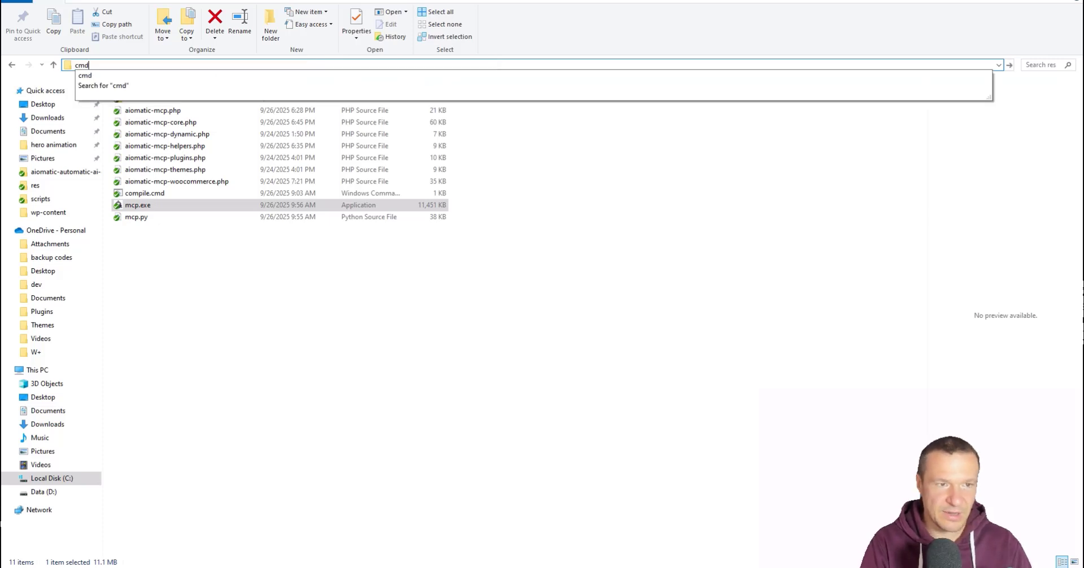
key(Return)
drag(431, 28, 563, 238)
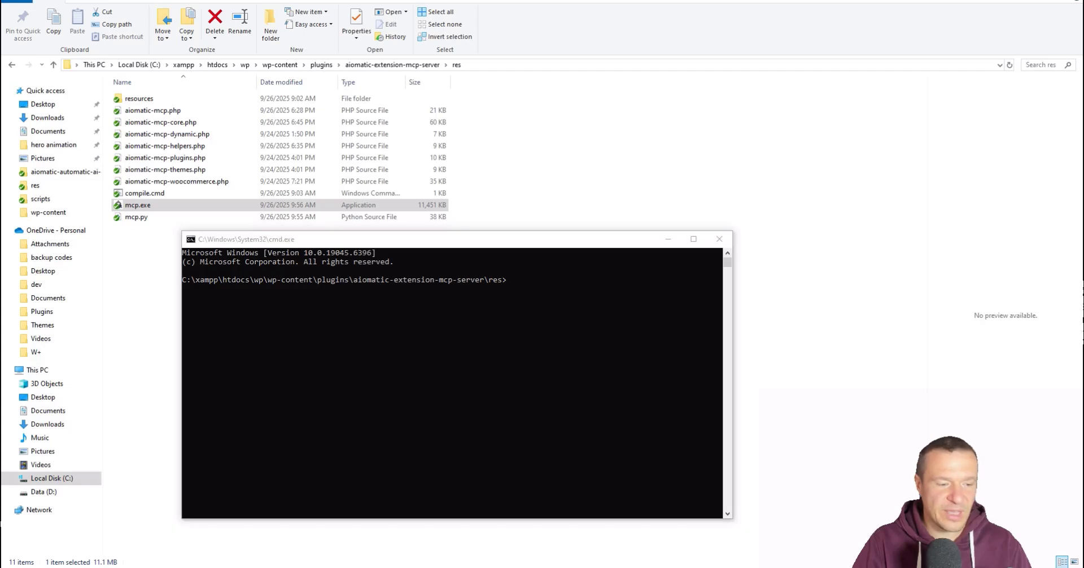
Step: Search for 'claude' and launch the Claude desktop app
key(super)
text(claude)
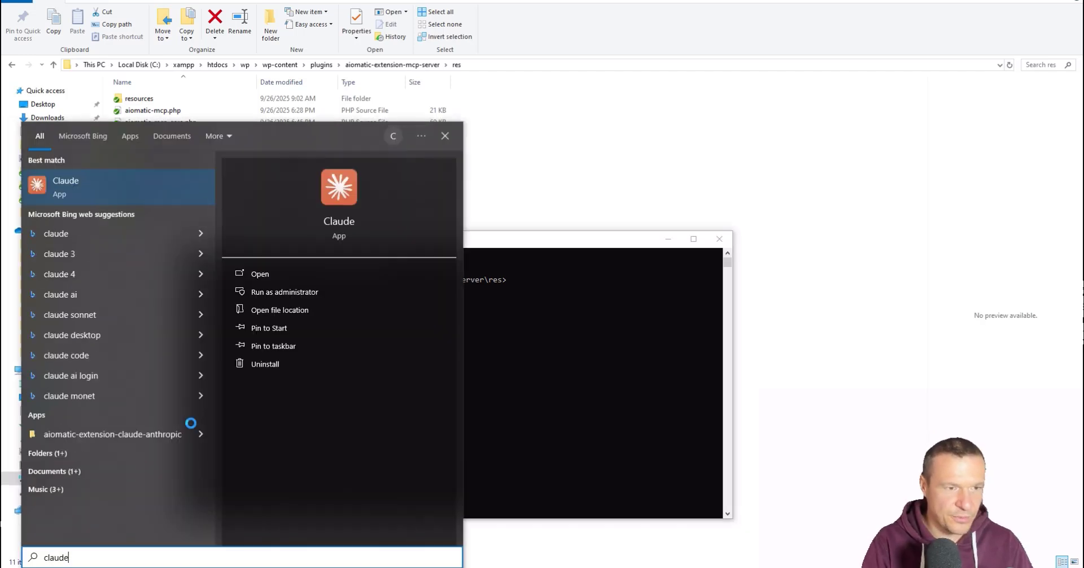
key(Return)
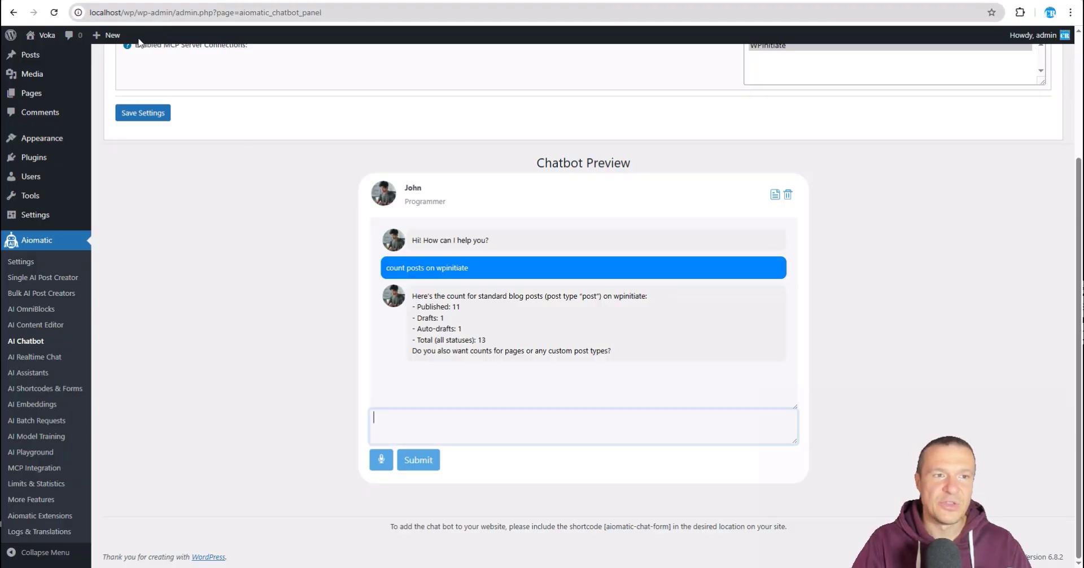
scroll(309, 294, up, 3)
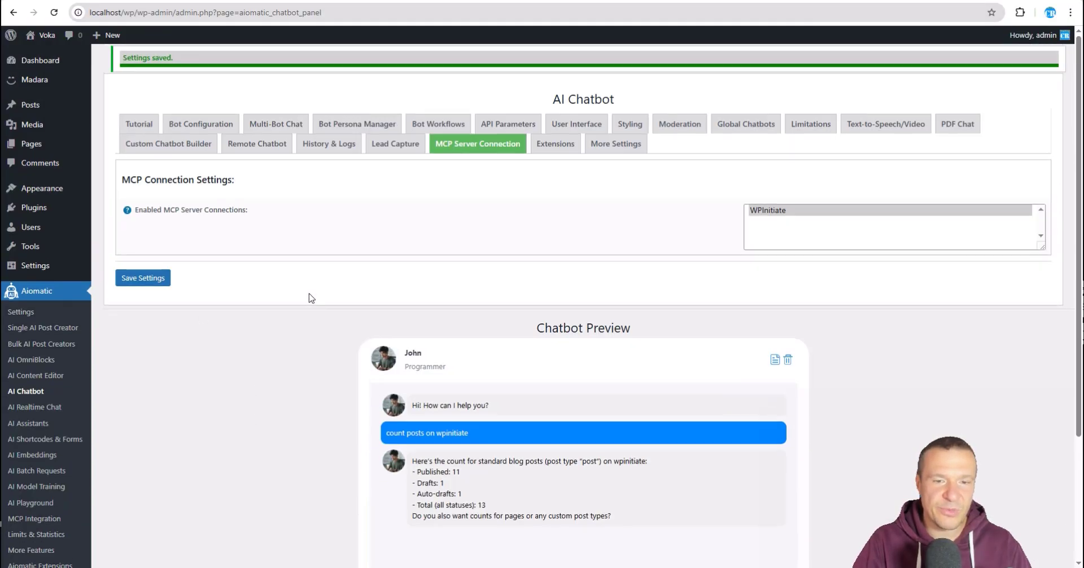
scroll(245, 272, down, 2)
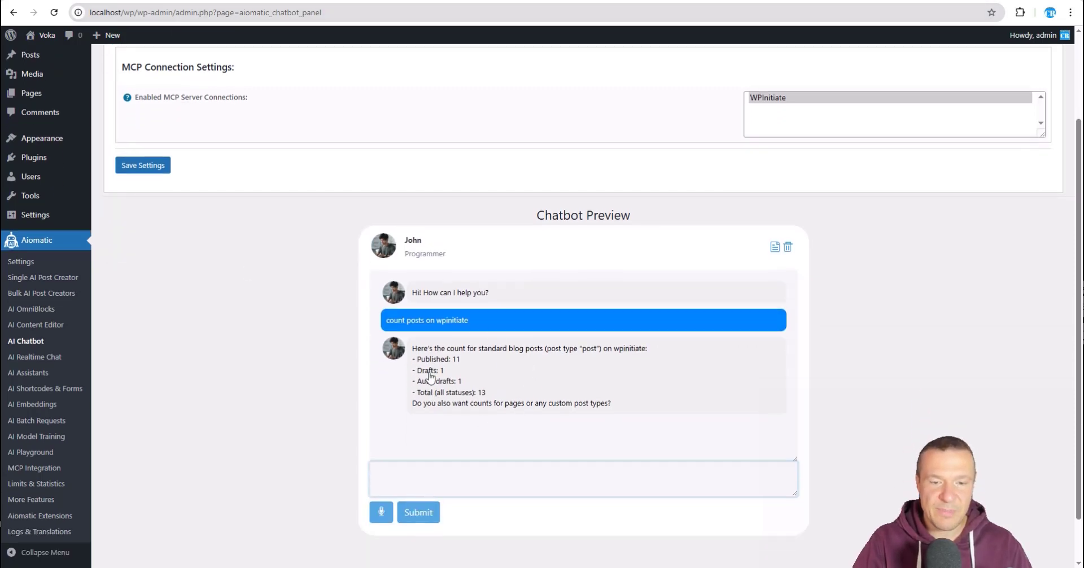
key(ctrl+alt+space)
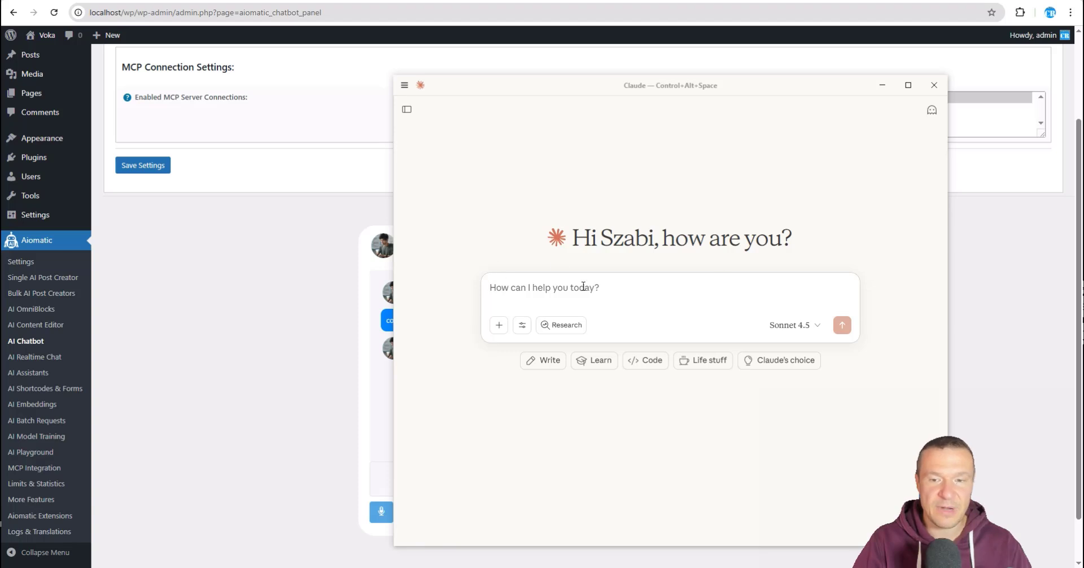
click(319, 300)
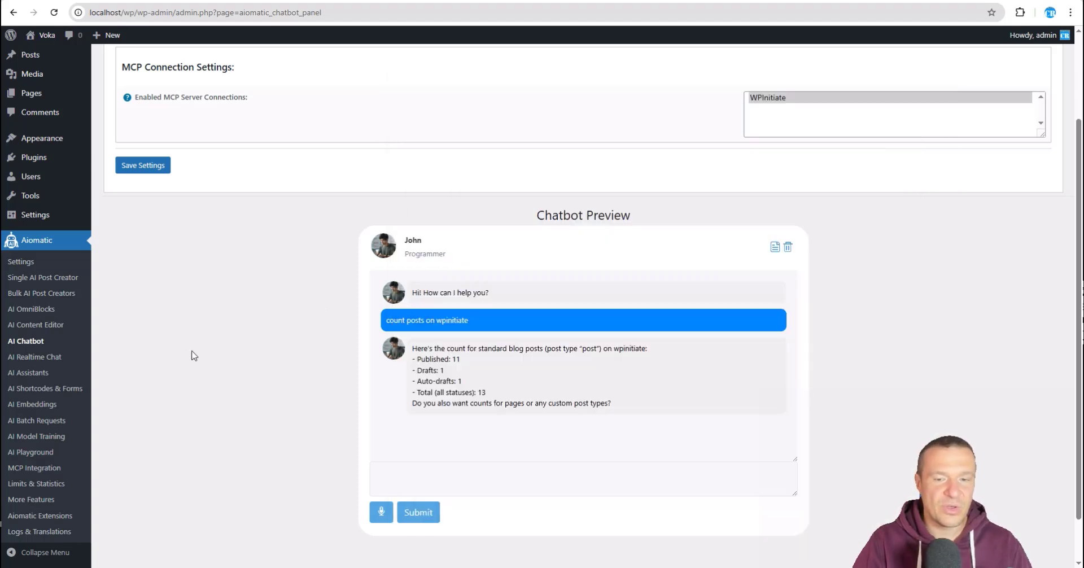
key(ctrl+alt+space)
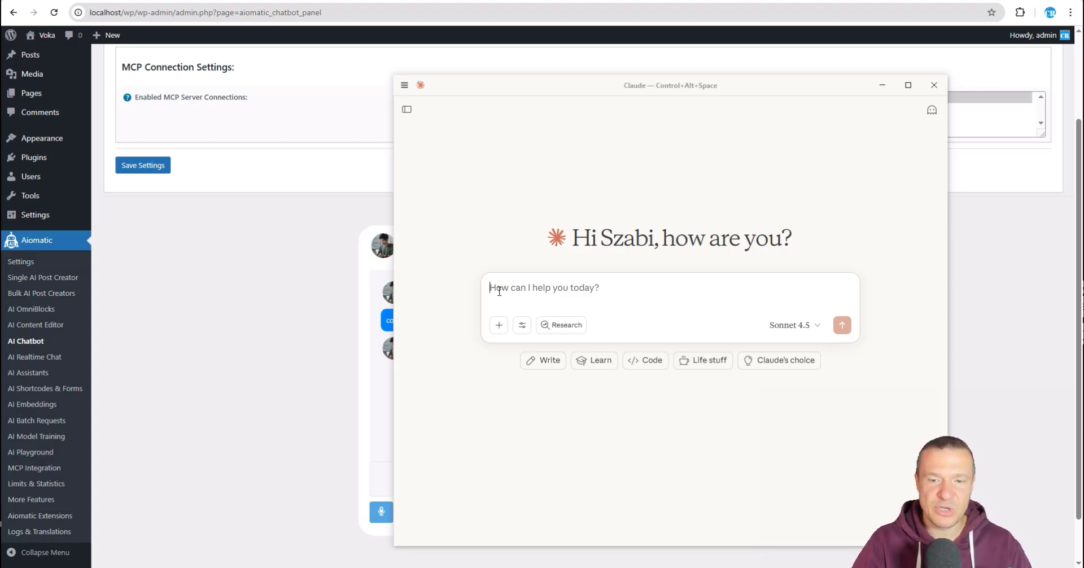
click(284, 281)
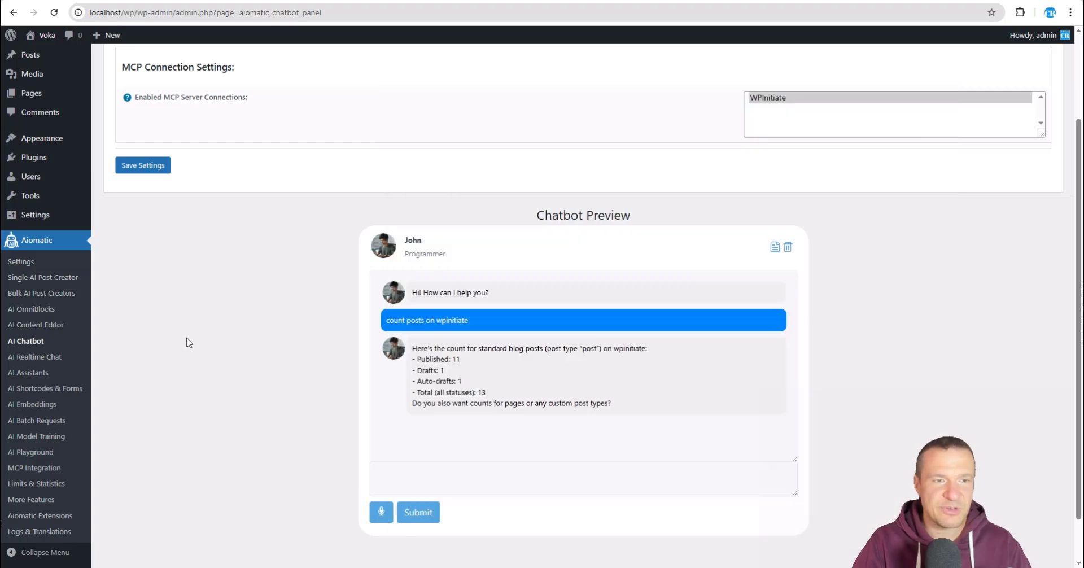
Step: Open the MCP Integration connections list and cancel deleting the WPInitiate connection
click(36, 473)
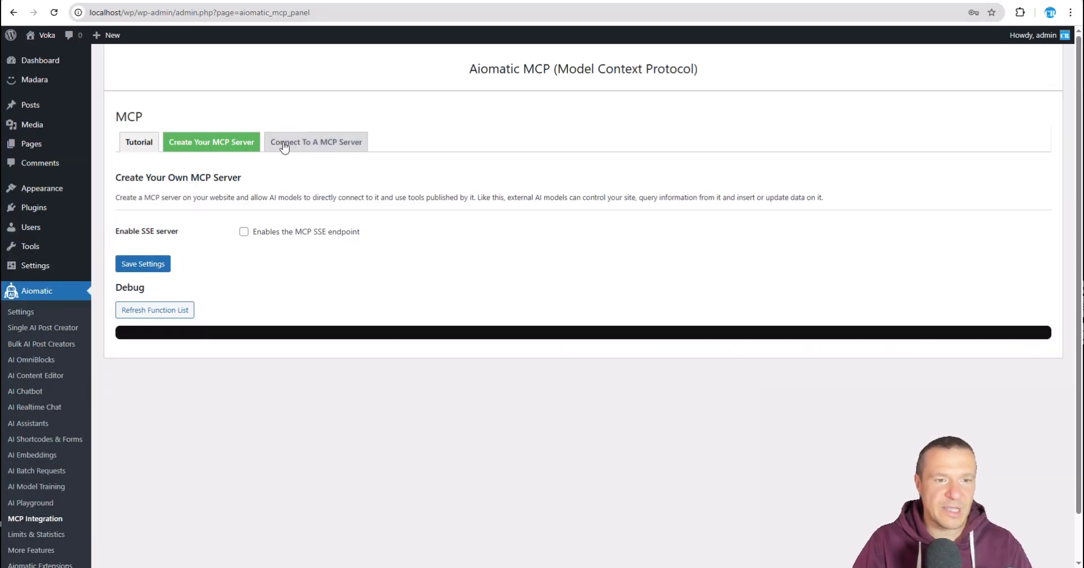
click(302, 148)
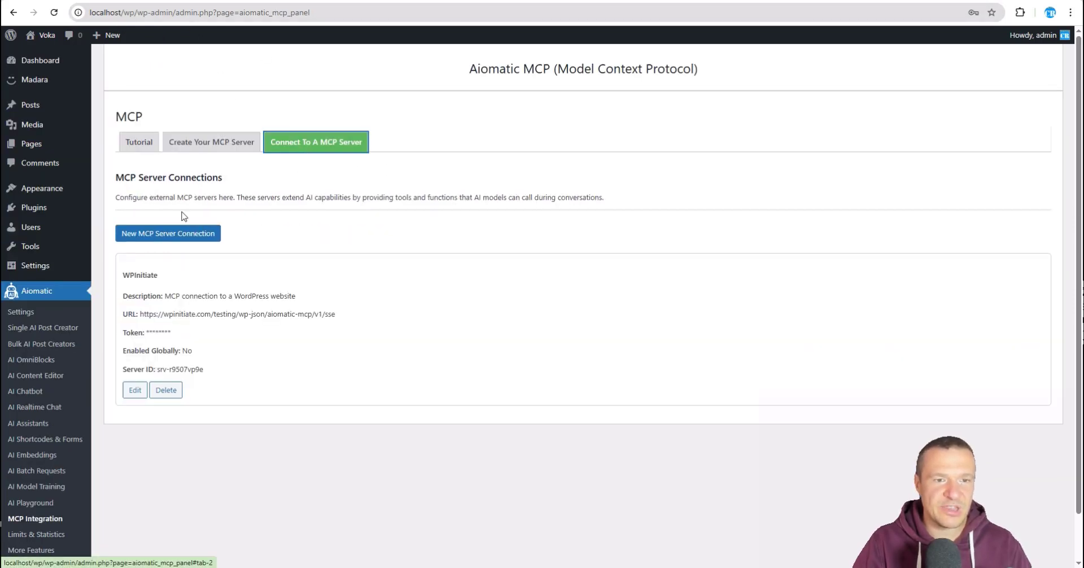
click(167, 392)
key(Escape)
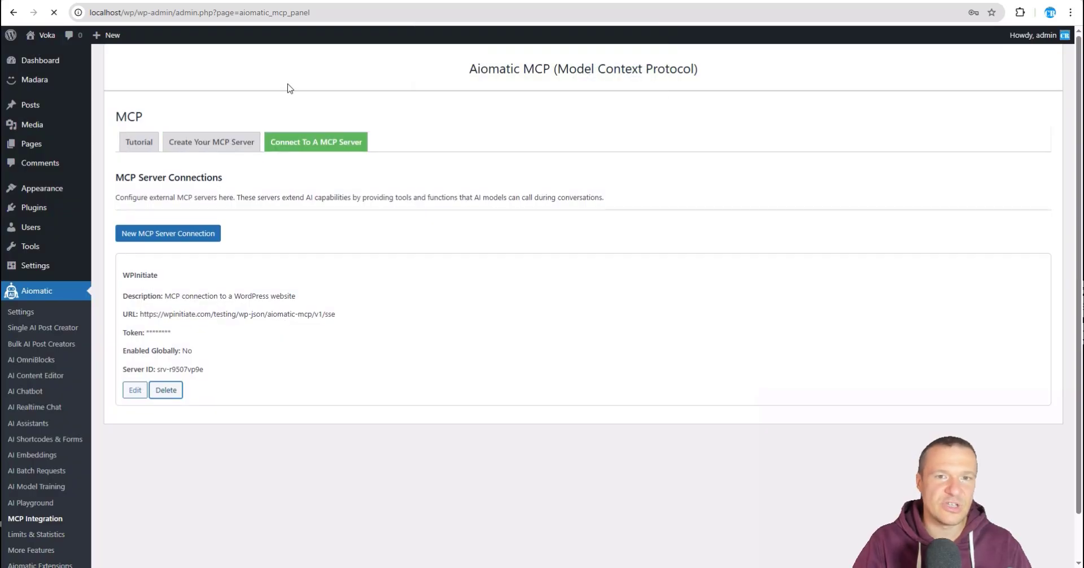
Step: Enable the site's own MCP SSE server and enter a bearer token
click(221, 145)
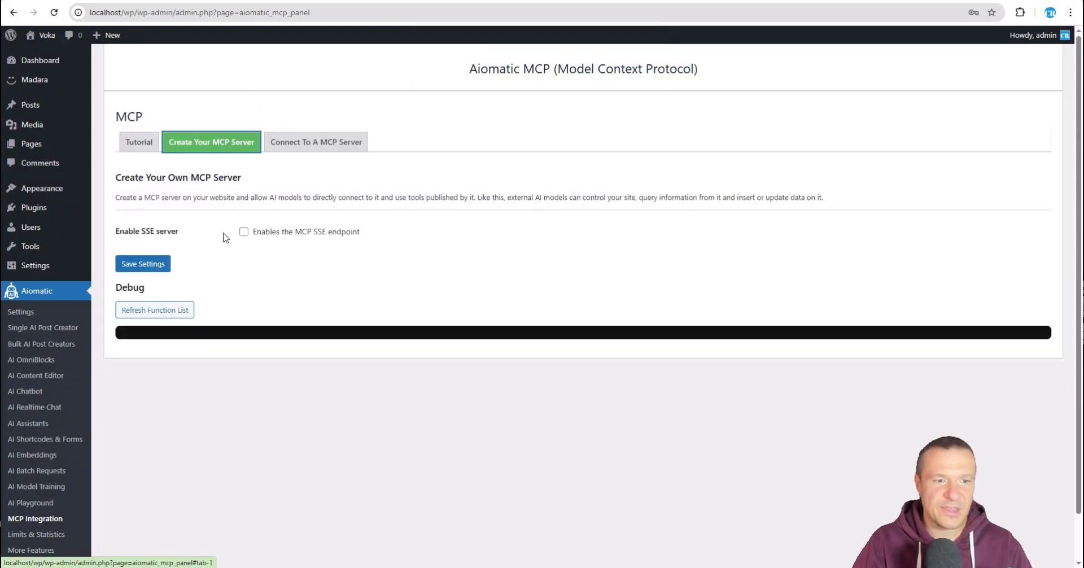
click(243, 232)
click(251, 265)
text(aaa)
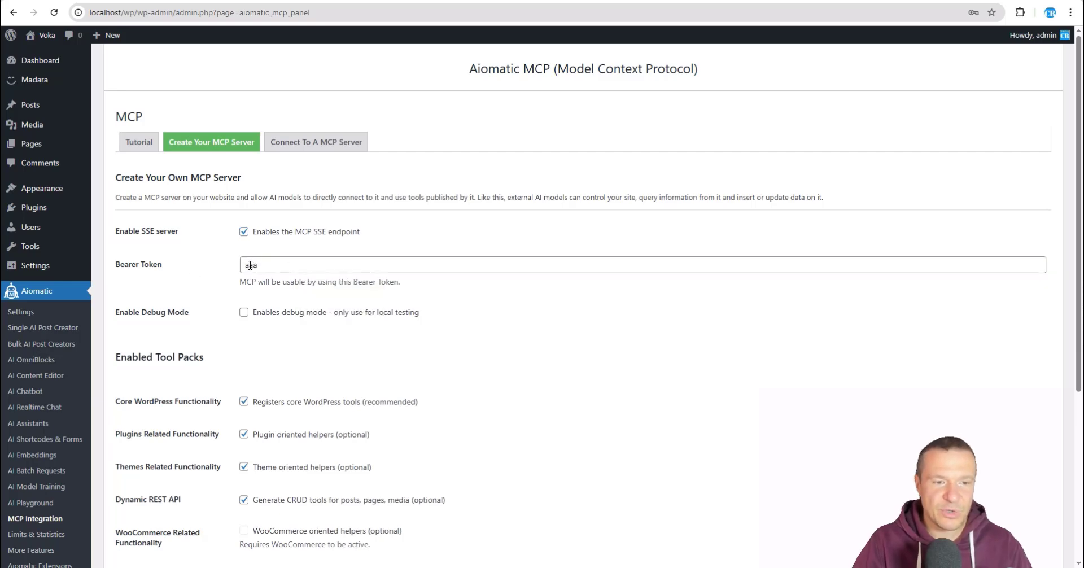
drag(257, 265, 241, 267)
click(213, 287)
Step: Turn off the Dynamic REST API, theme and plugin tool packs, then save
scroll(213, 297, down, 3)
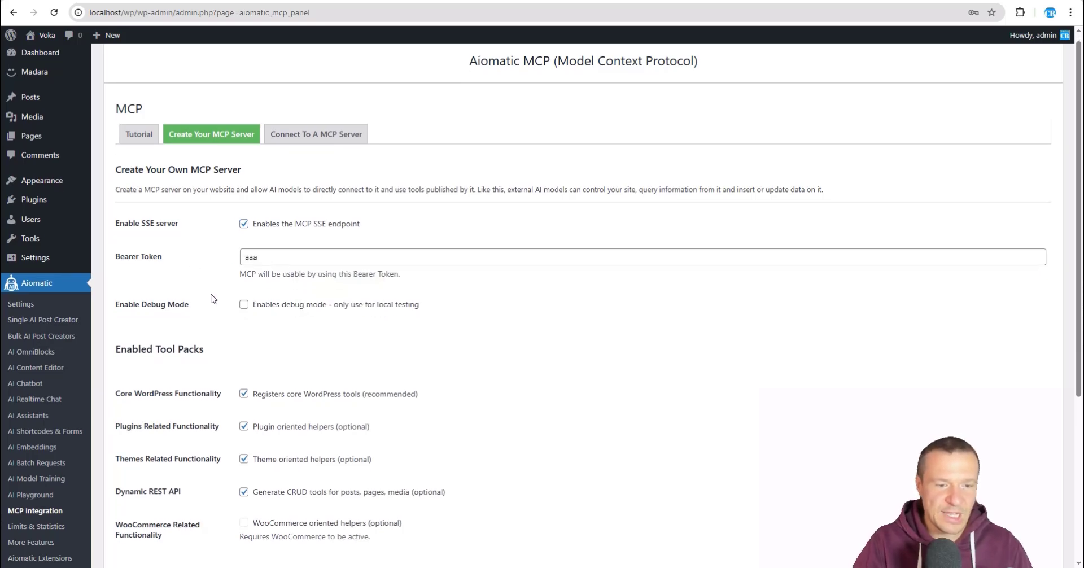
click(243, 331)
click(244, 298)
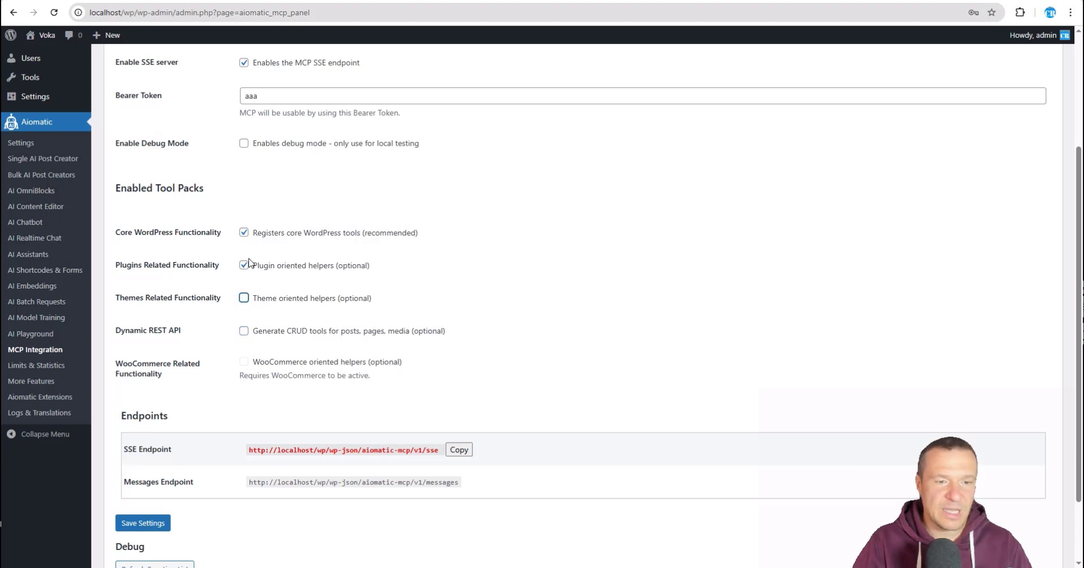
click(244, 266)
click(152, 524)
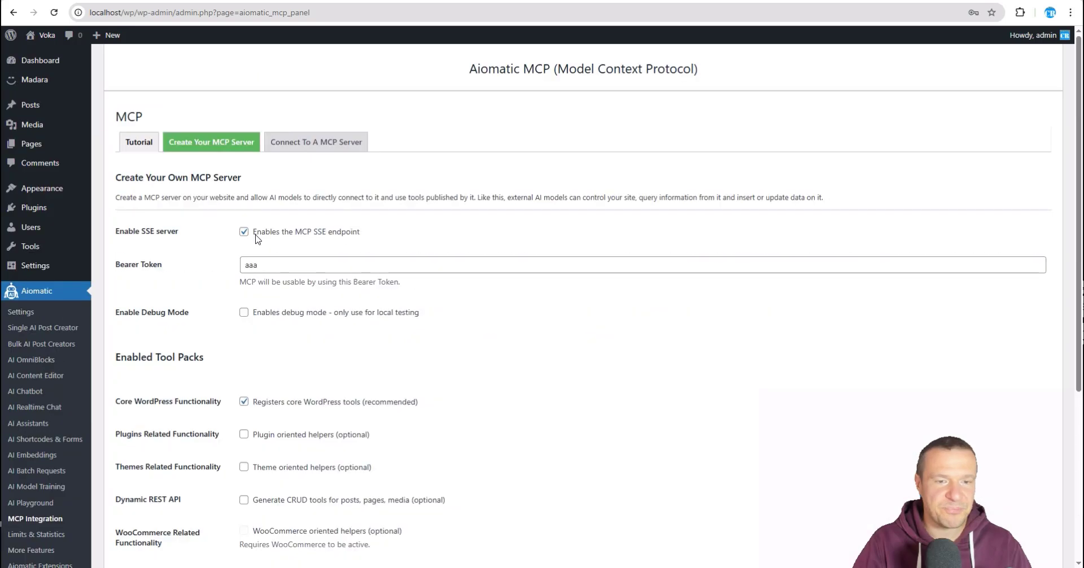
scroll(182, 292, down, 2)
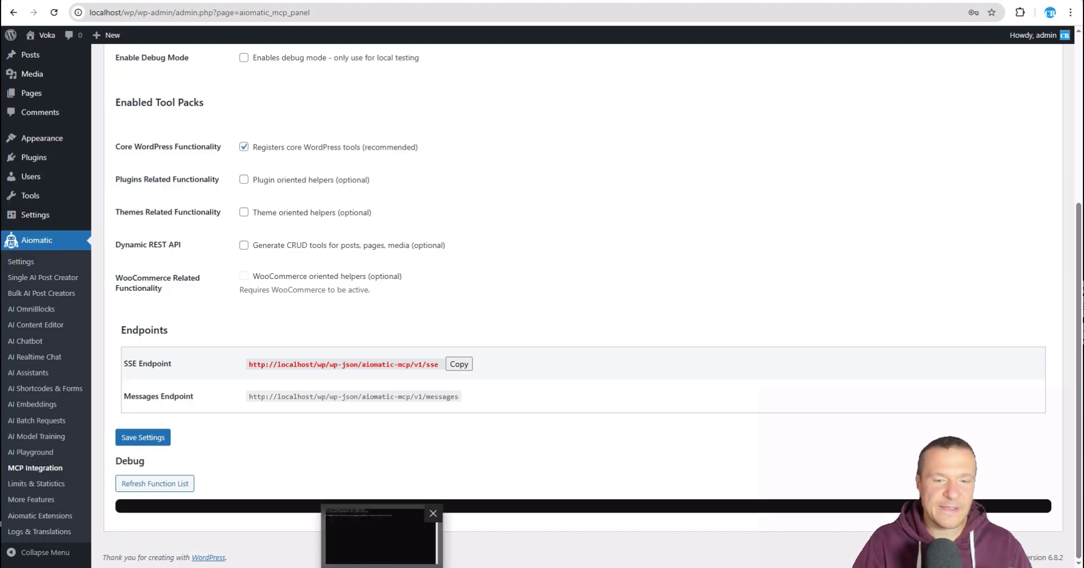
Step: Begin an 'mcp.exe add' command in the res-folder Command Prompt, then switch back to WordPress
click(372, 567)
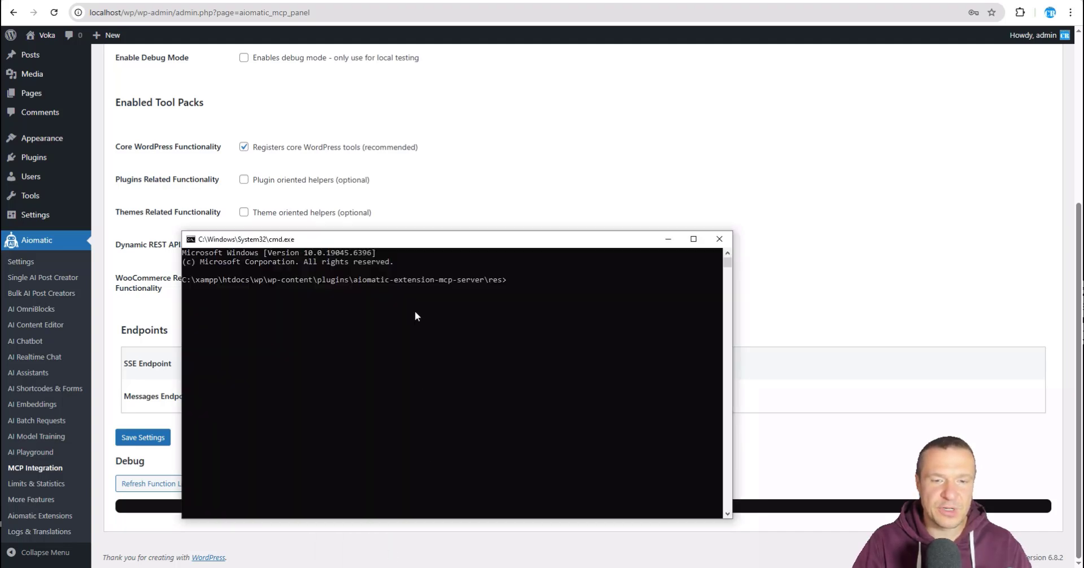
drag(430, 240, 462, 216)
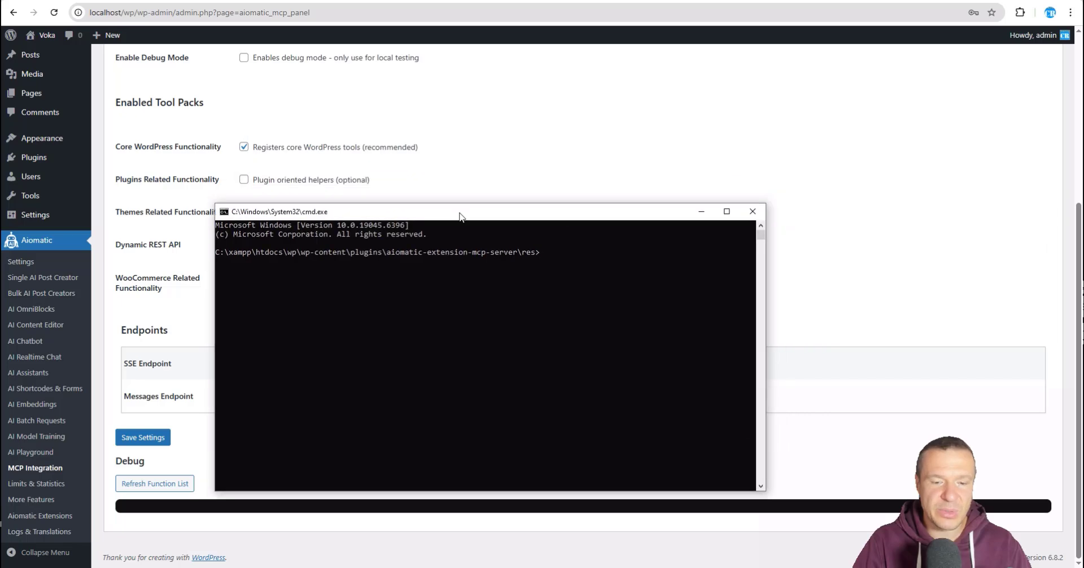
drag(396, 211, 411, 205)
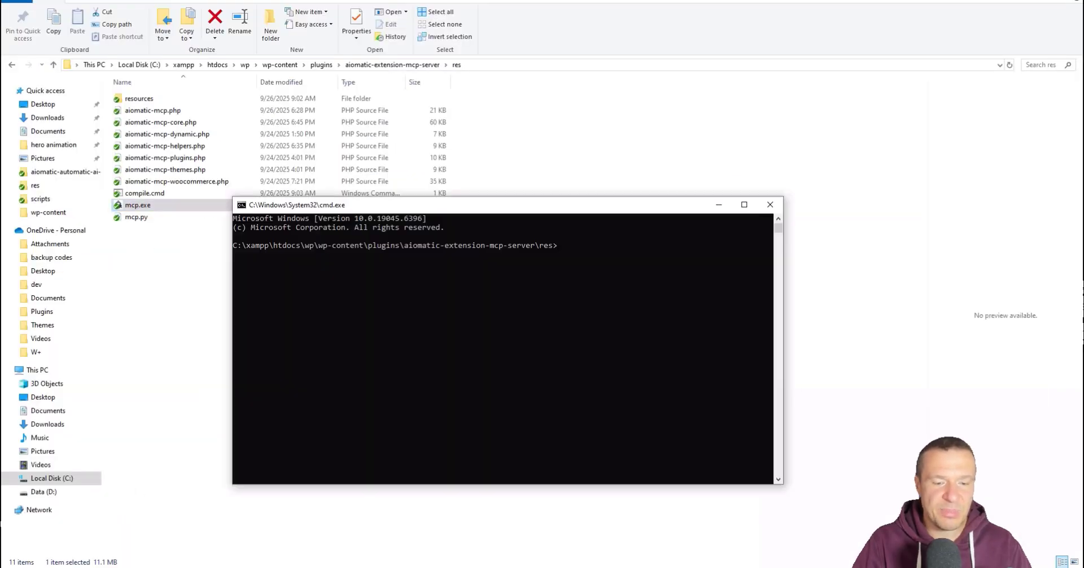
click(480, 282)
text(mcp)
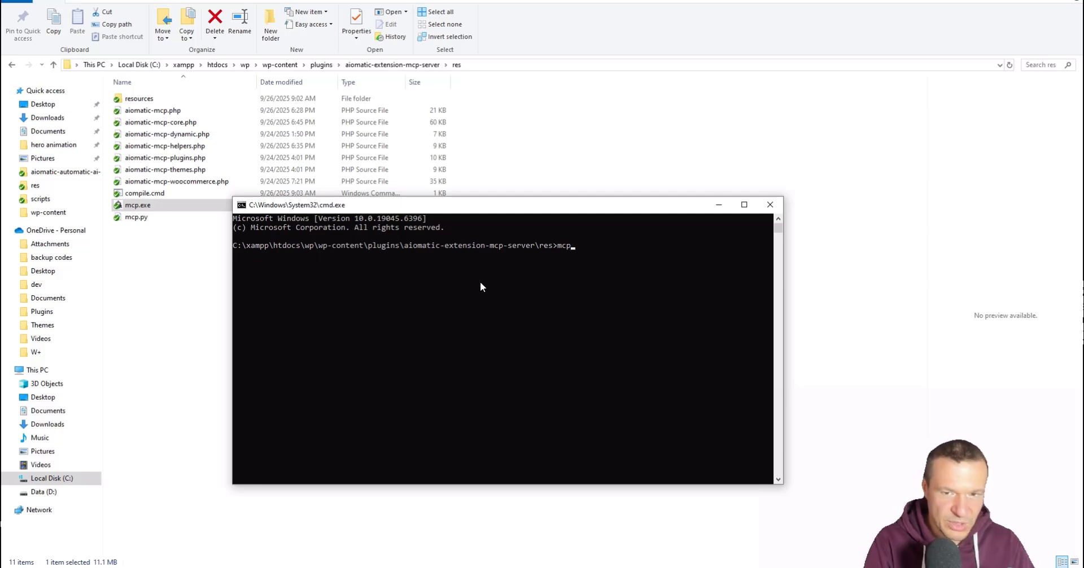
text(.exe)
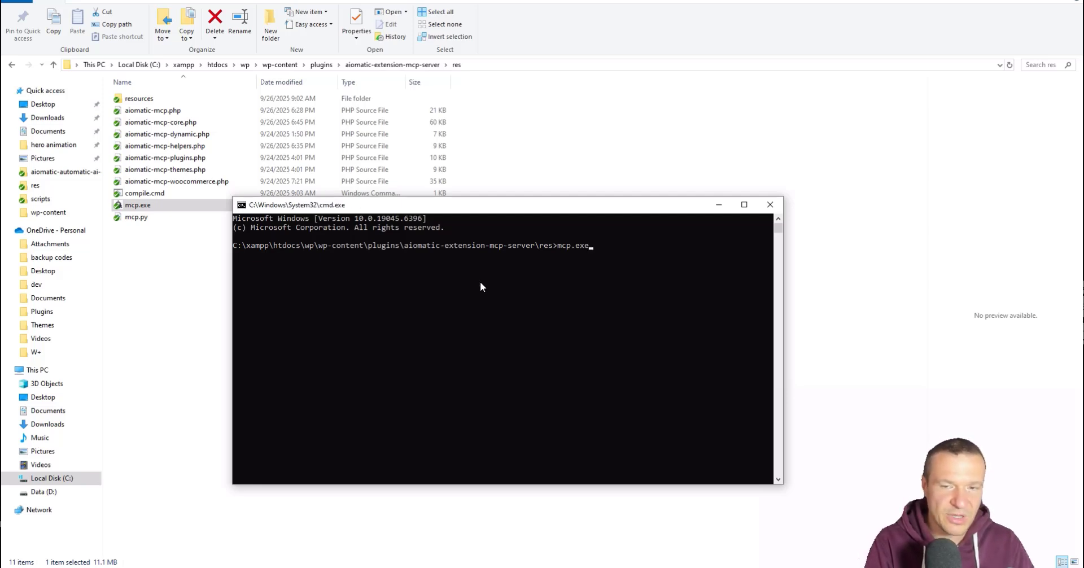
text( add)
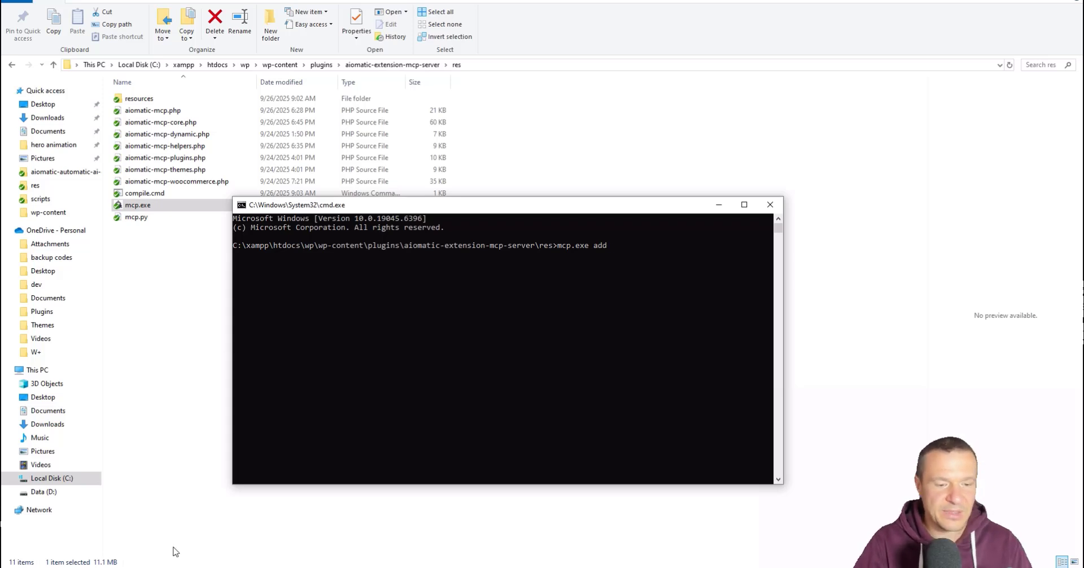
click(197, 567)
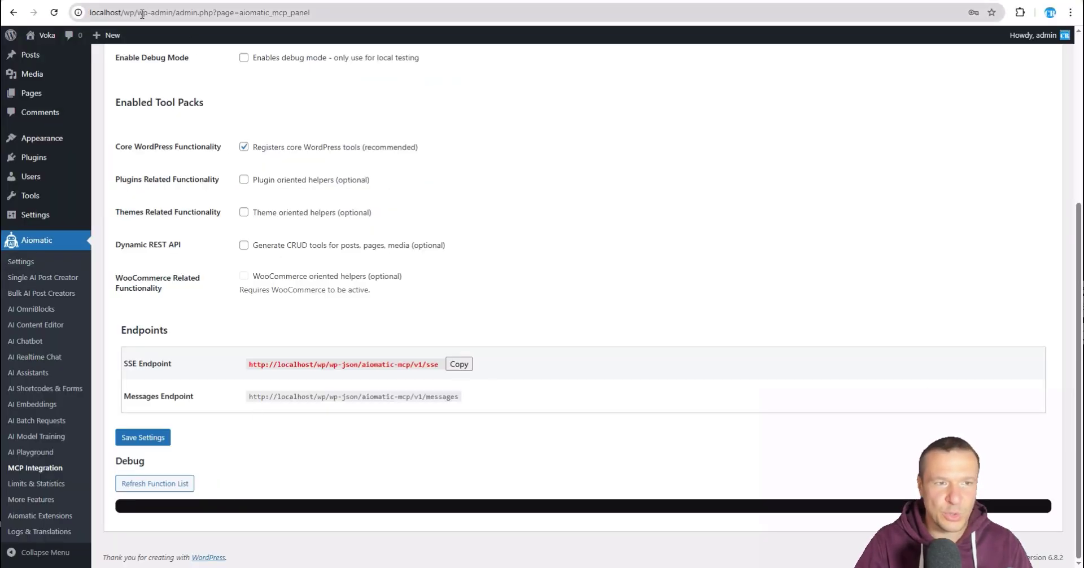
Step: Visit the site's front page at localhost/wp/ and copy its address
drag(135, 13, 88, 13)
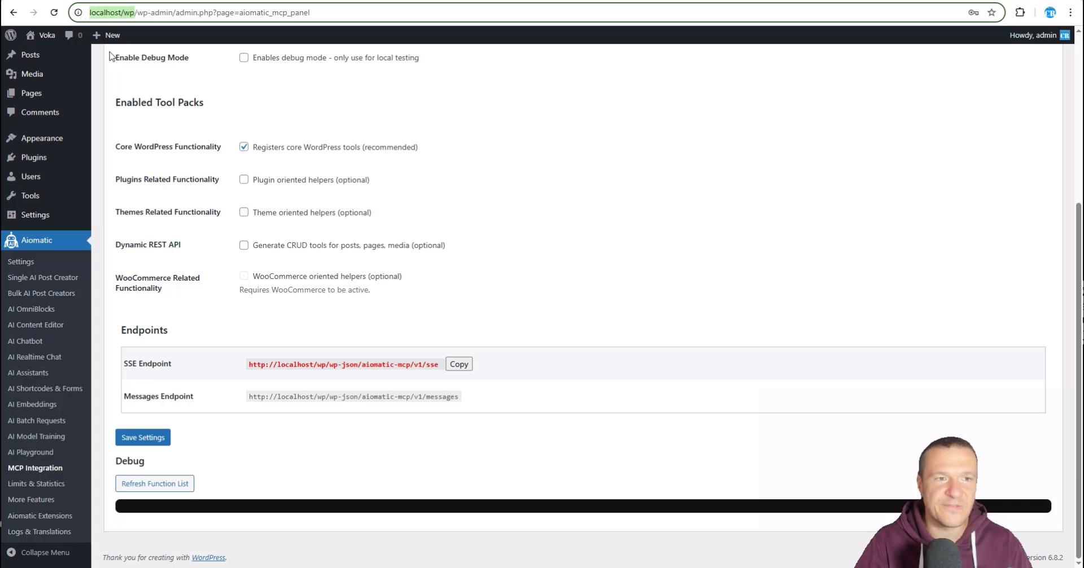
mouse_move(45, 35)
click(45, 58)
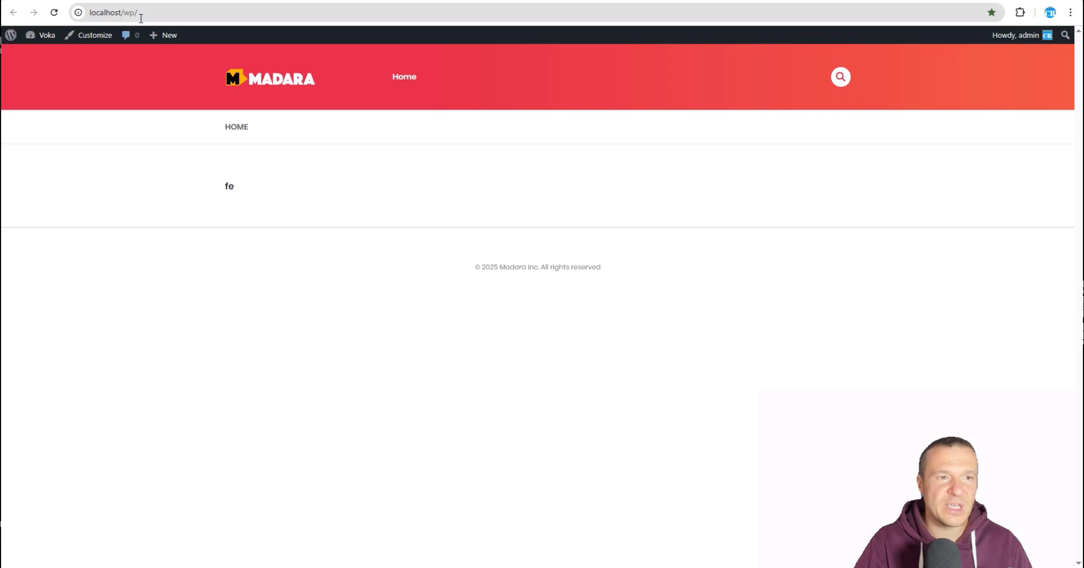
click(141, 14)
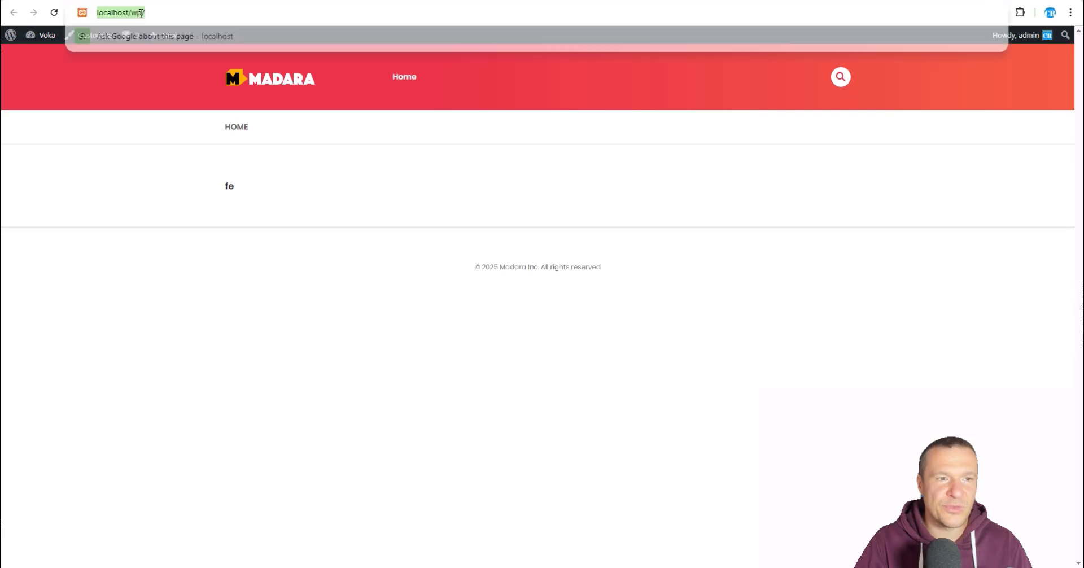
right_click(131, 13)
click(173, 122)
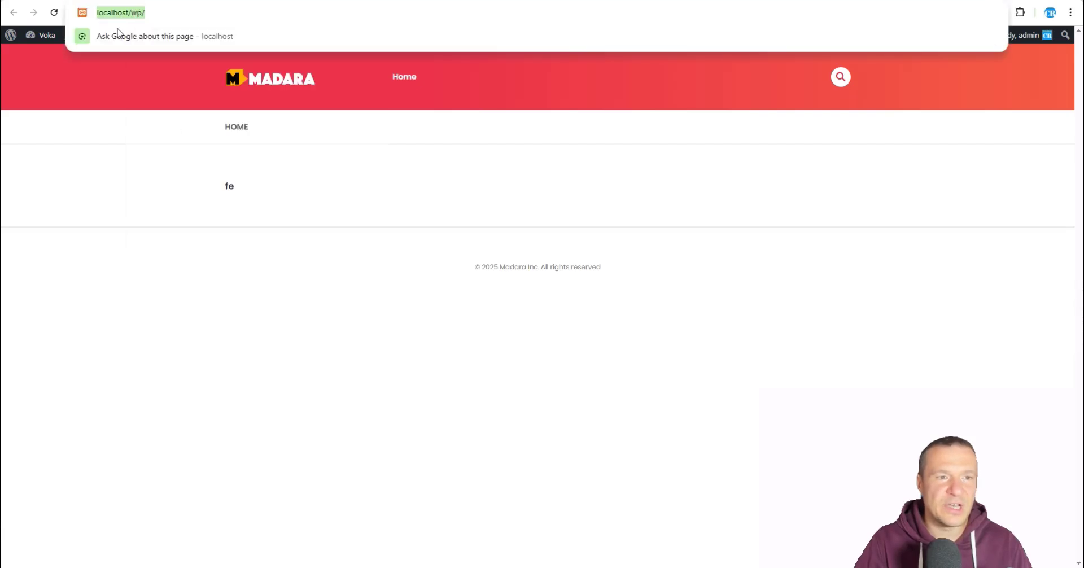
click(100, 200)
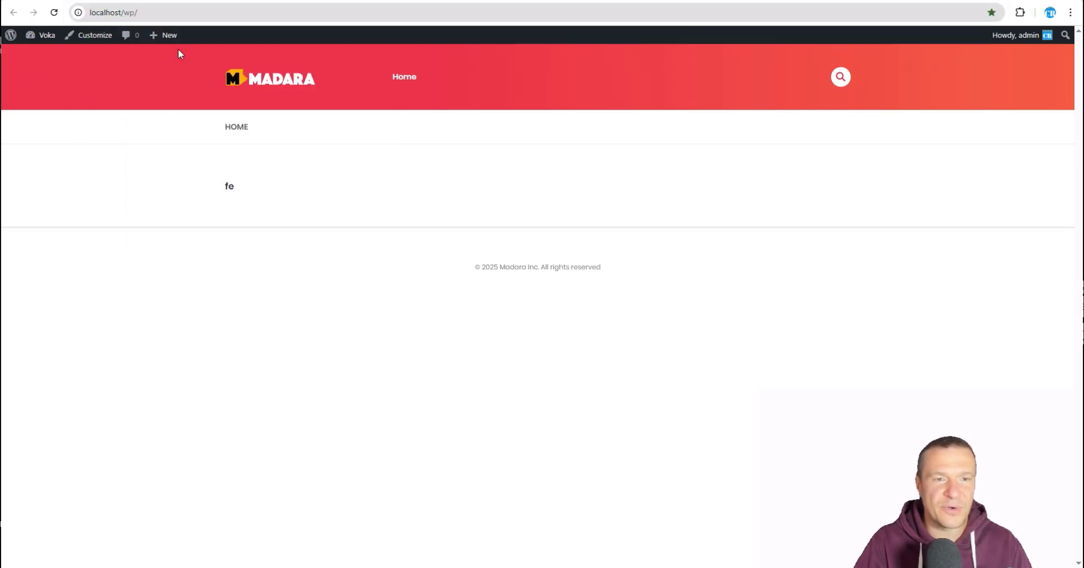
Step: Copy the localhost/wp/ address again and bring Command Prompt back up
click(151, 11)
right_click(148, 16)
click(194, 129)
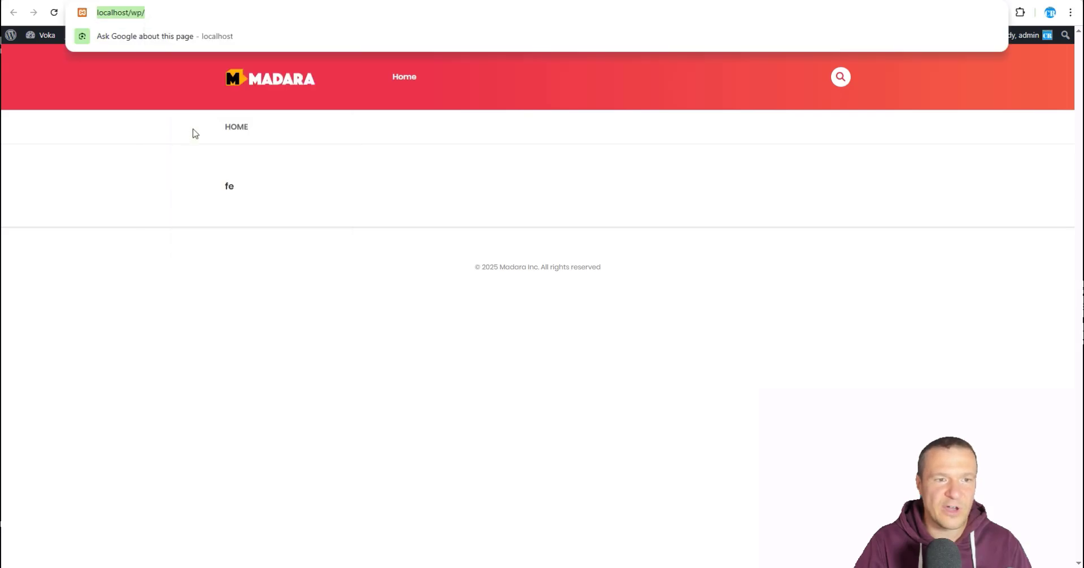
click(158, 161)
mouse_move(45, 35)
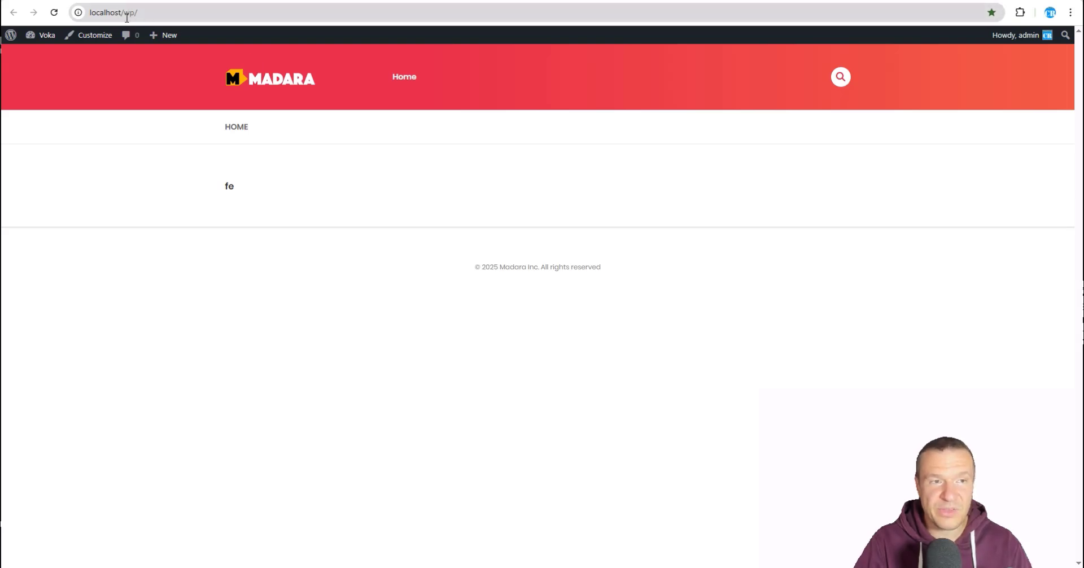
click(135, 16)
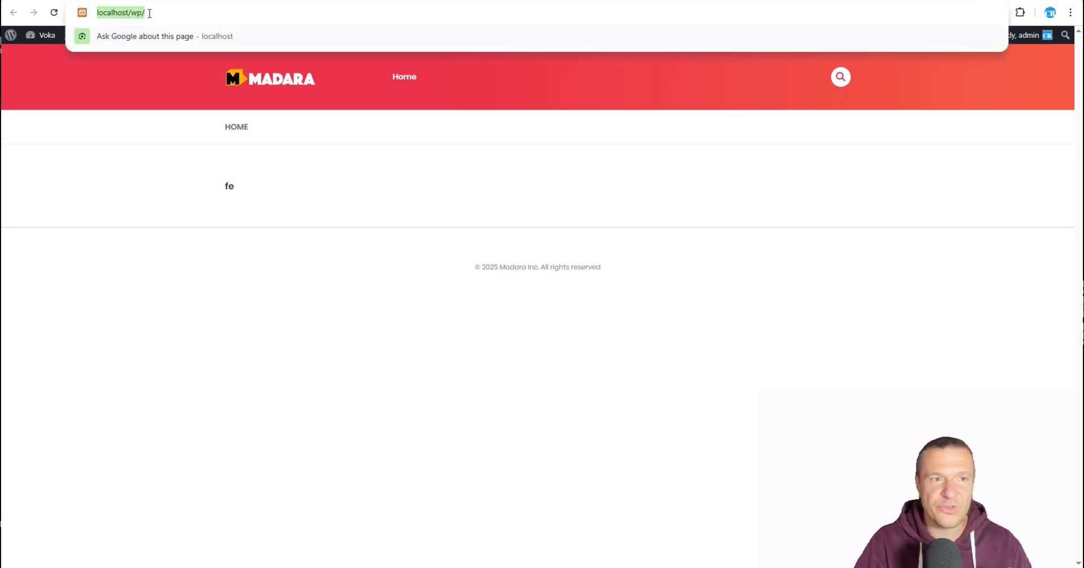
click(143, 138)
click(136, 15)
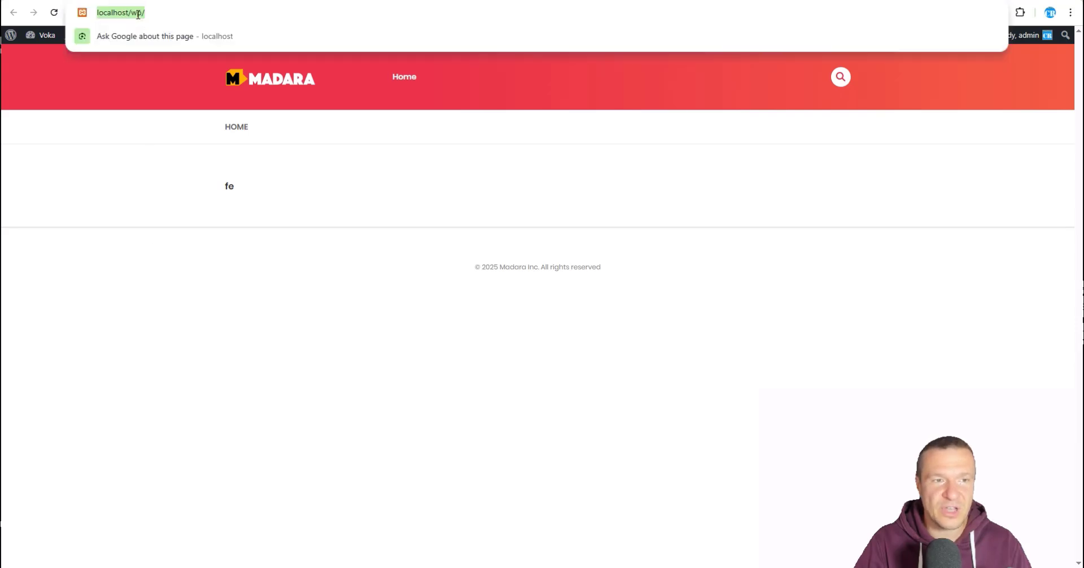
right_click(137, 16)
click(164, 121)
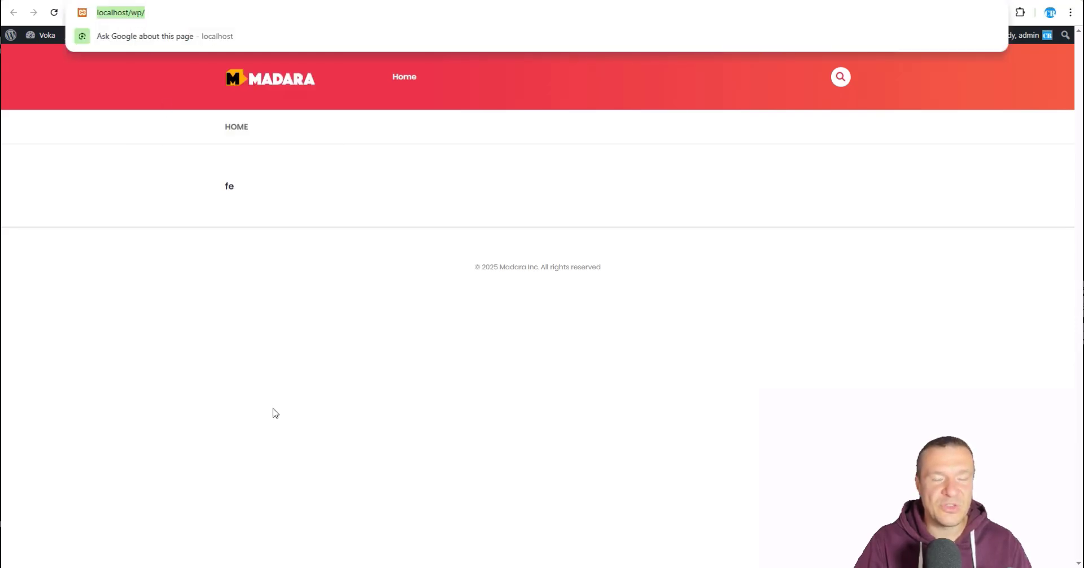
click(300, 436)
click(384, 567)
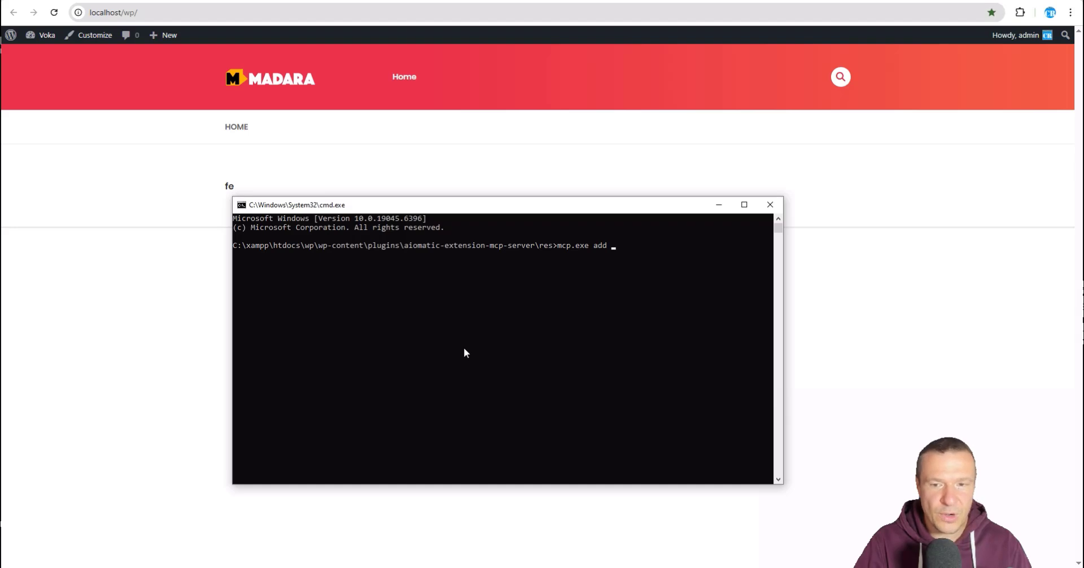
key(ctrl+v)
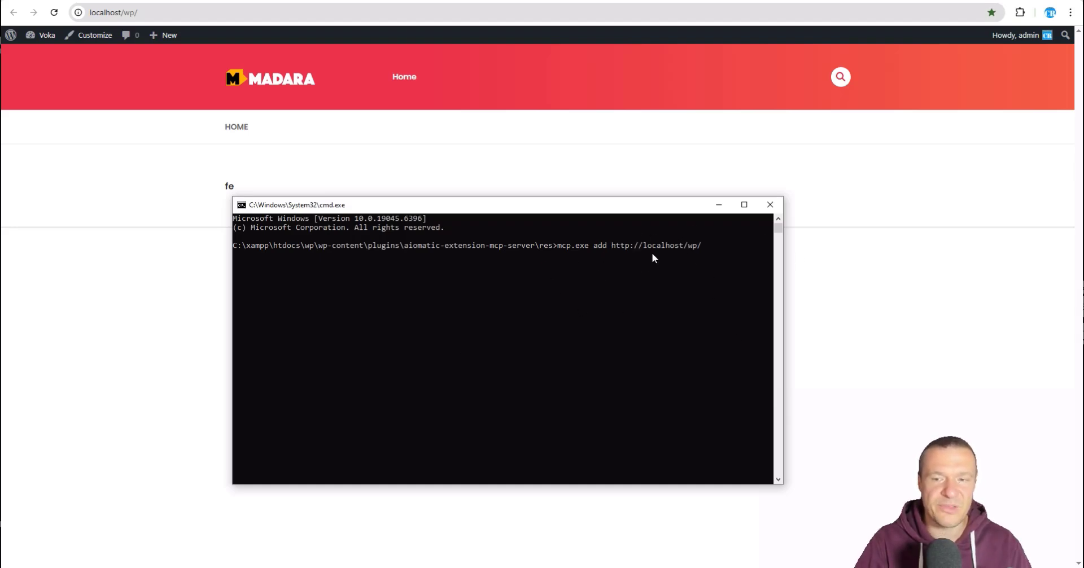
text(aaa)
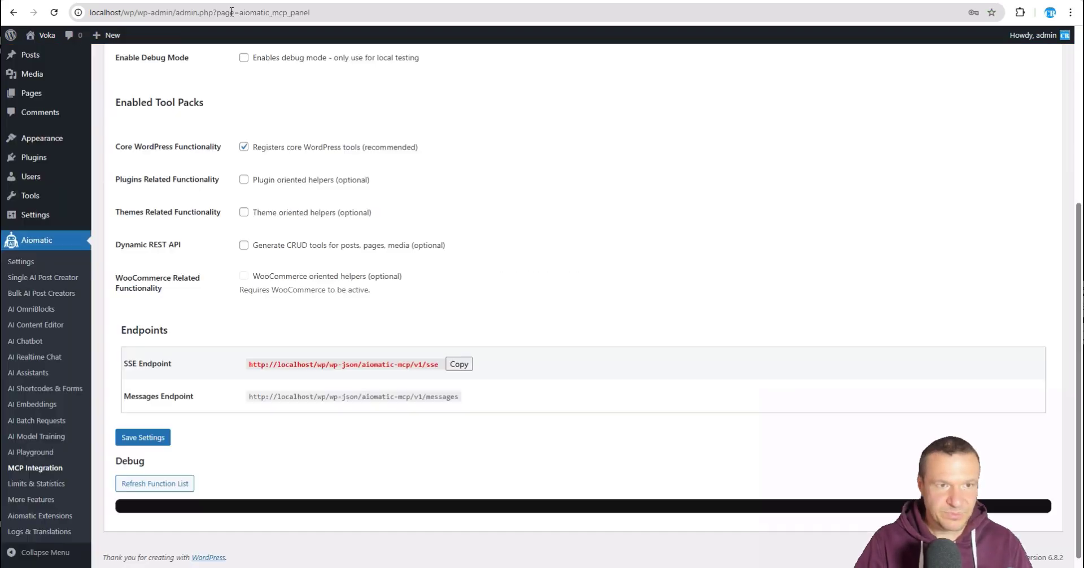
scroll(294, 199, up, 5)
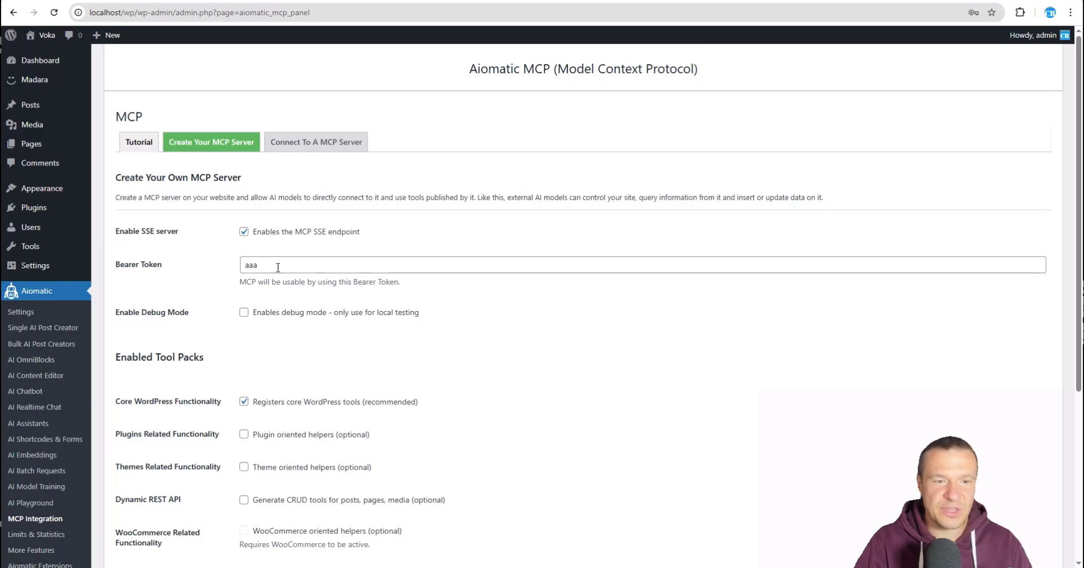
scroll(264, 265, down, 5)
click(148, 438)
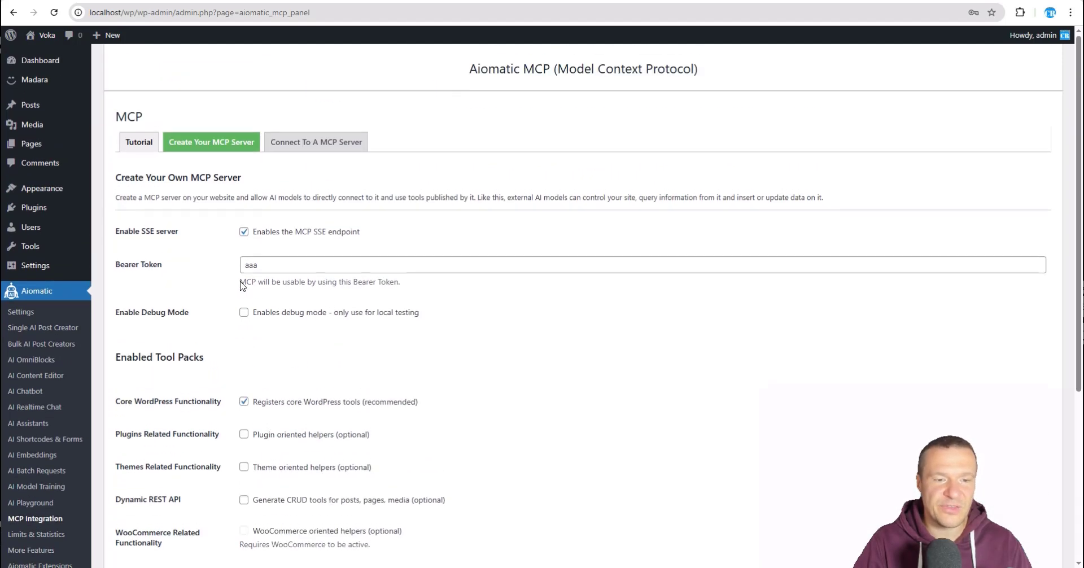
key(alt+Tab)
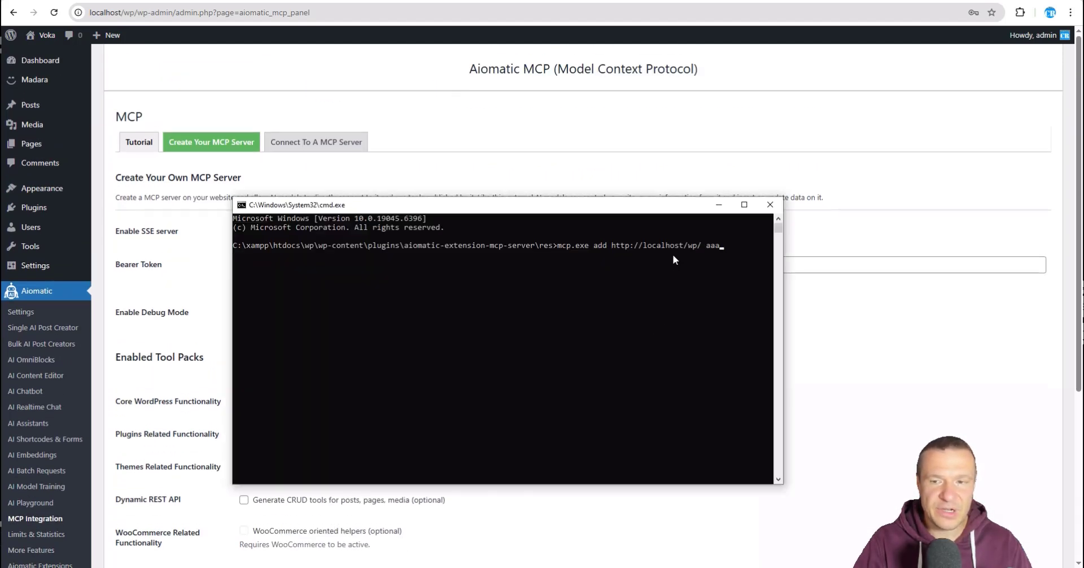
drag(625, 212, 576, 291)
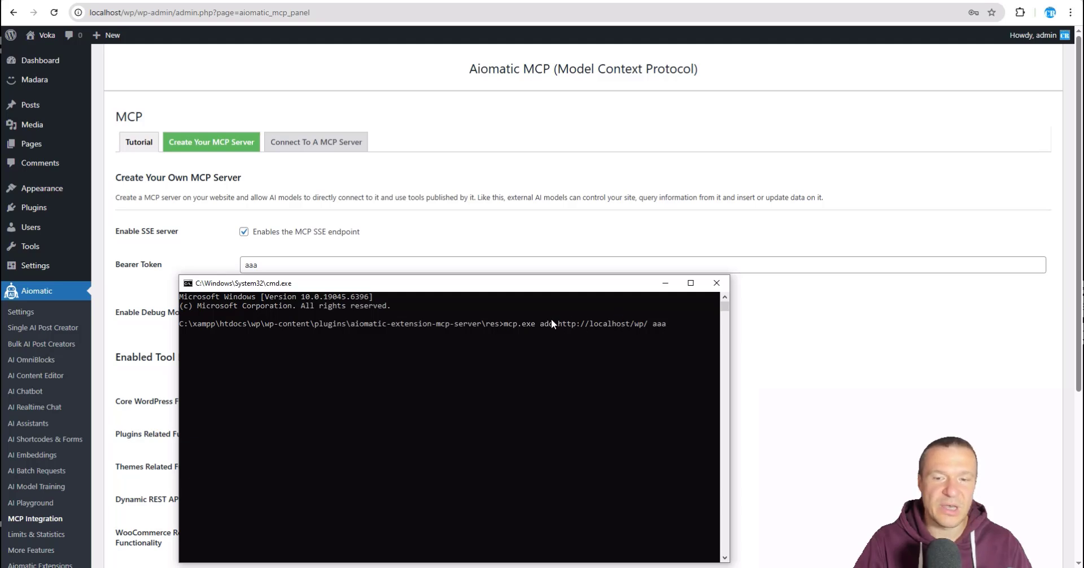
key(Return)
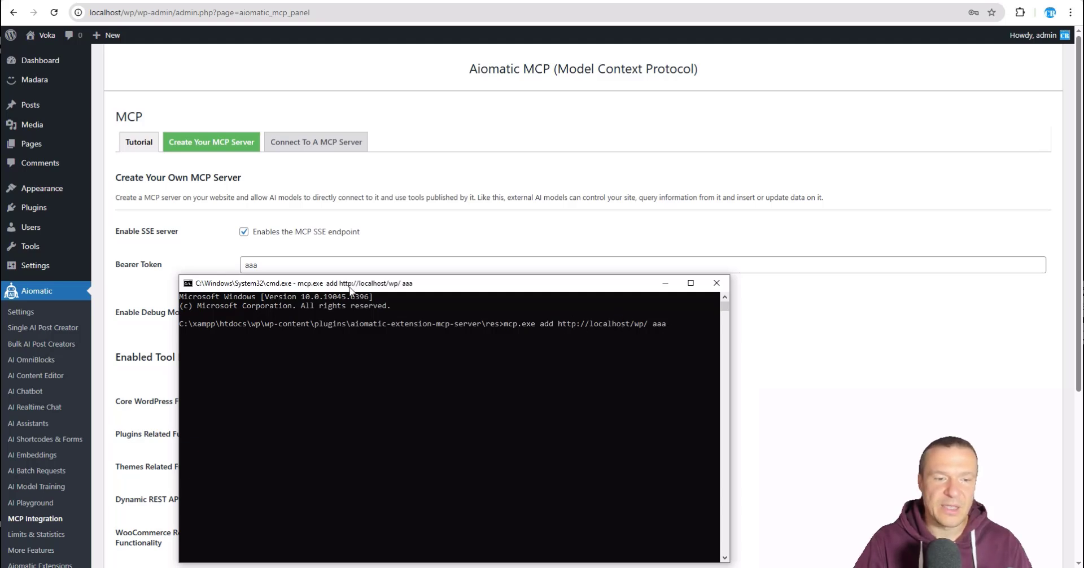
drag(350, 291, 354, 238)
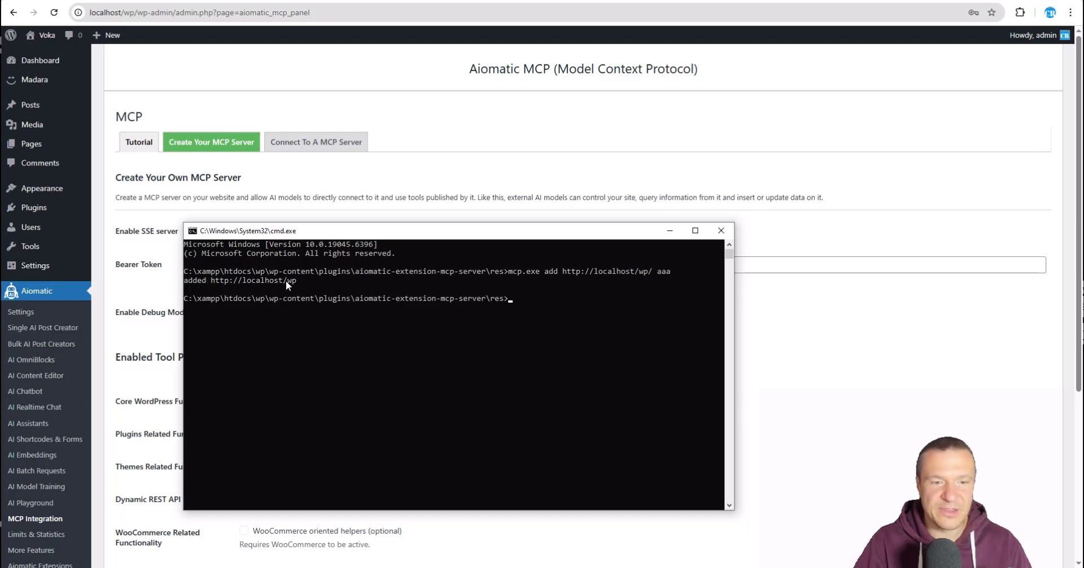
Step: Quit Claude Desktop completely from its tray icon
click(924, 567)
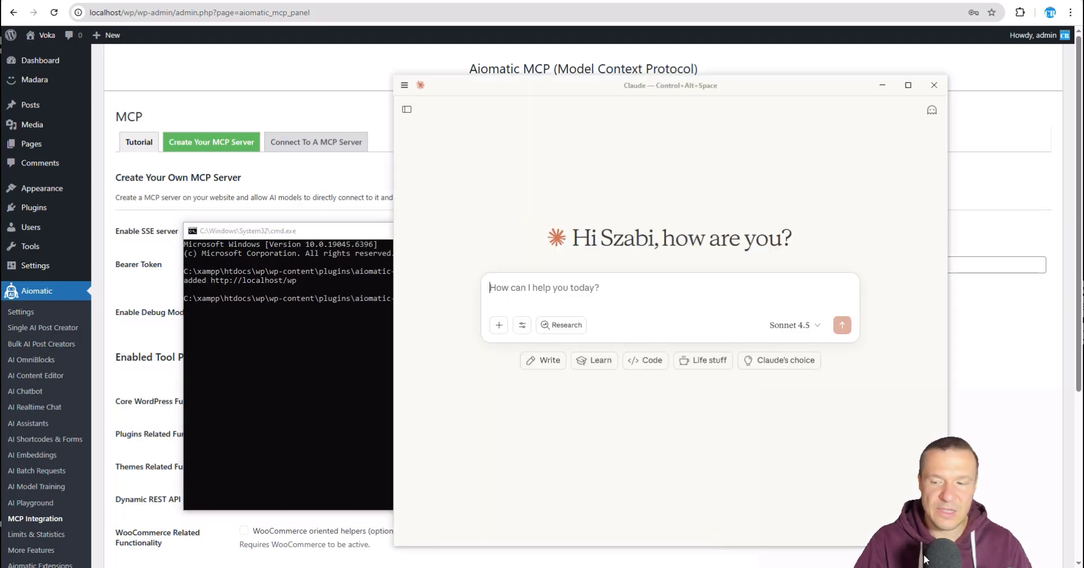
click(923, 564)
right_click(911, 555)
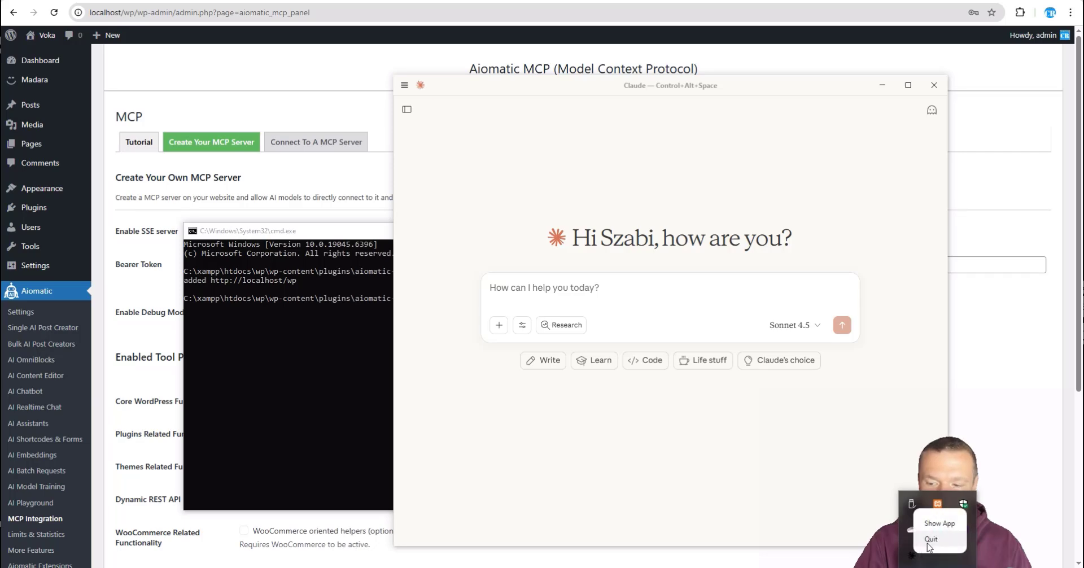
click(929, 540)
Step: Relaunch Claude Desktop via Start search and minimize the Command Prompt window
key(super)
text(c)
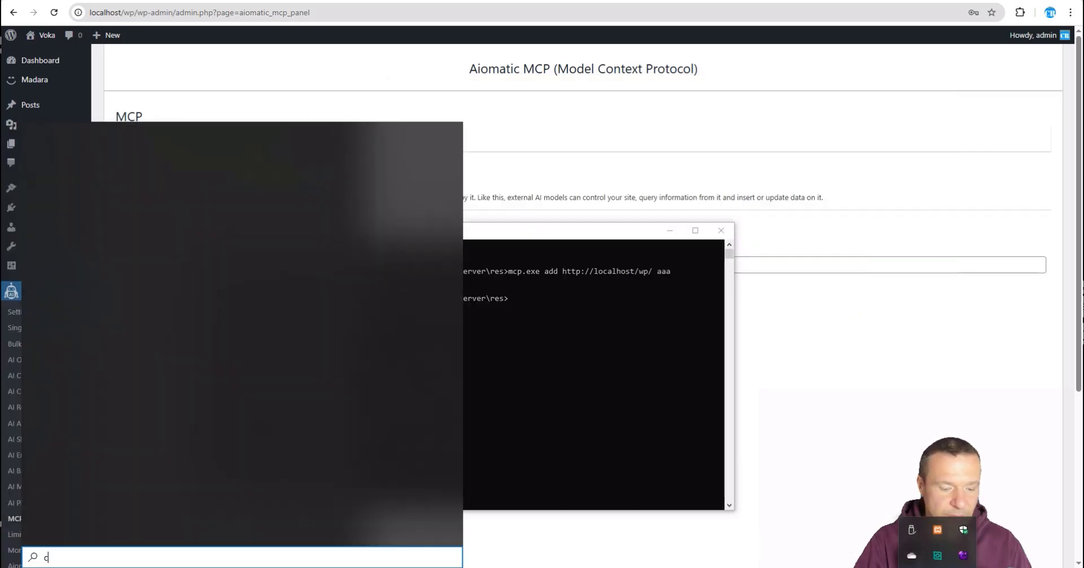
text(laude)
key(Return)
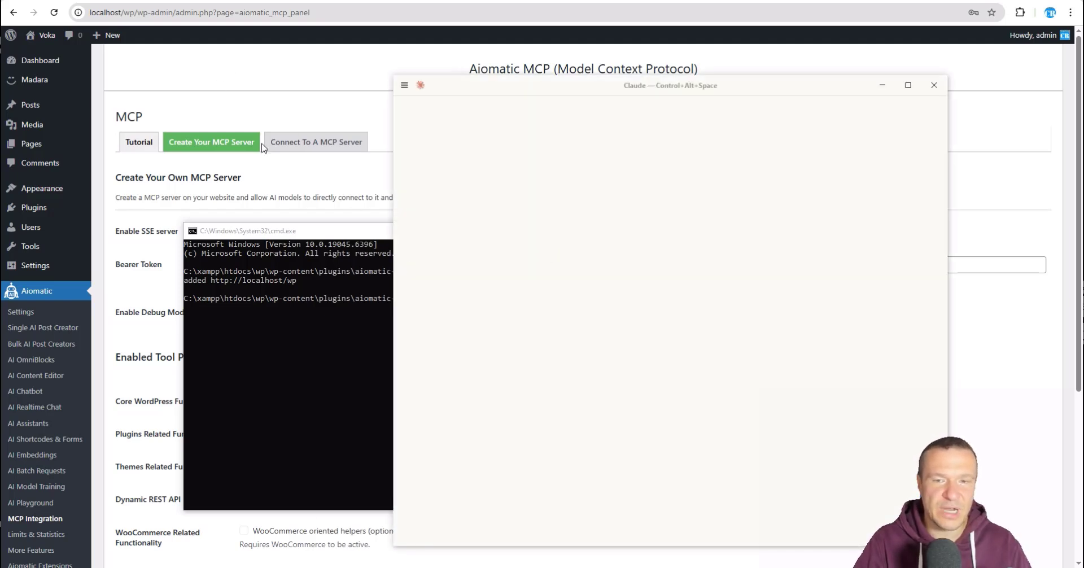
drag(334, 232, 305, 230)
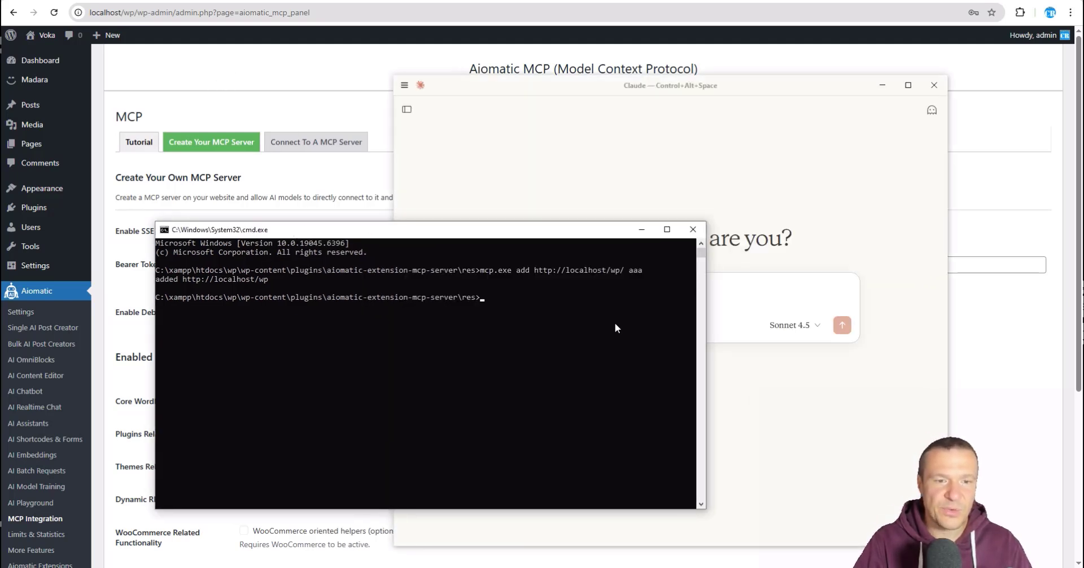
click(642, 230)
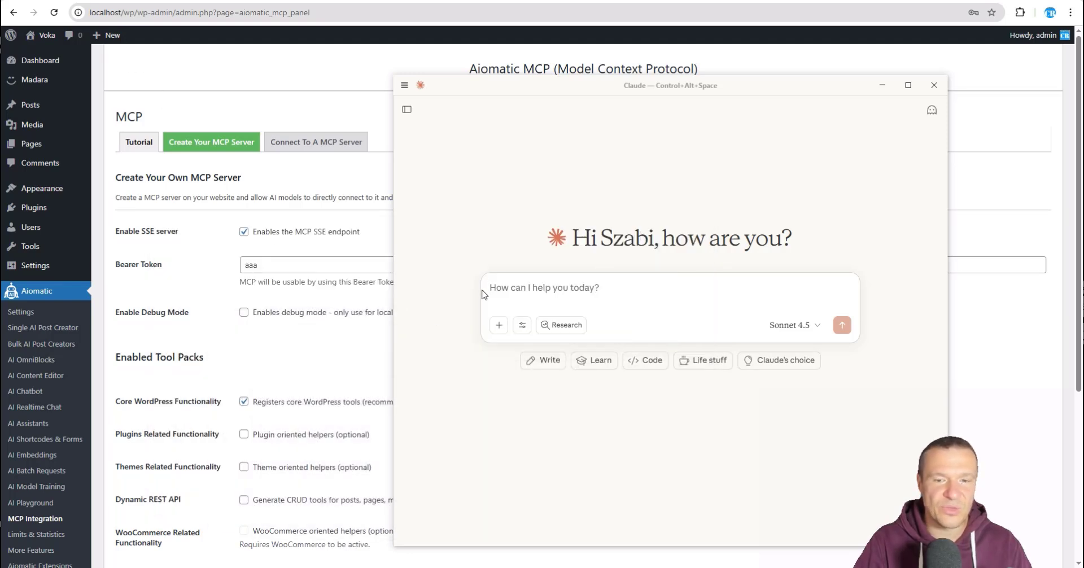
Step: Ask Claude to 'Count posts on my WordPress site', getting 1 published and 1 auto-draft
text(C)
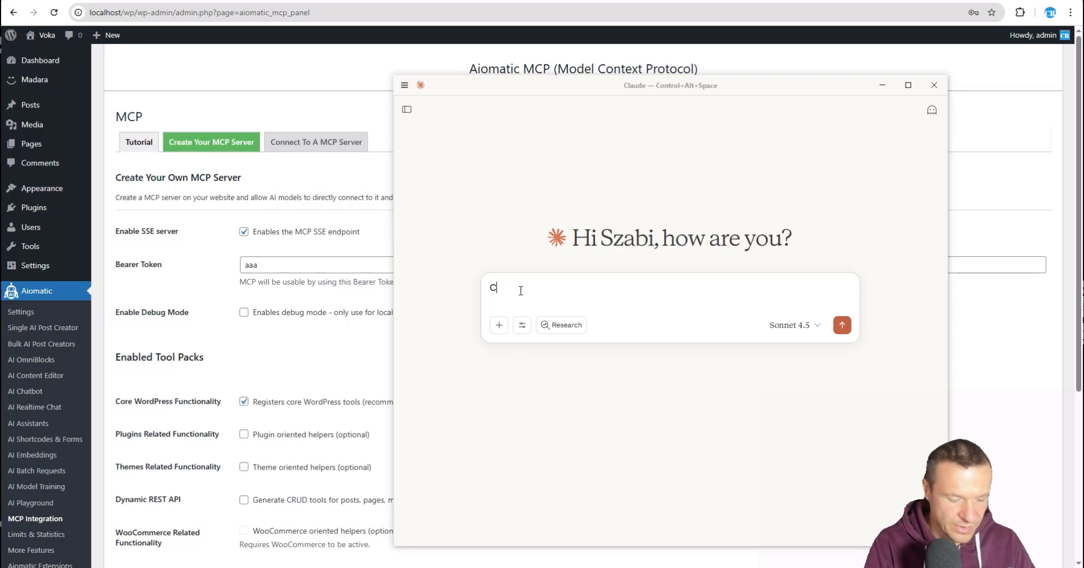
text(ount posts on my Word)
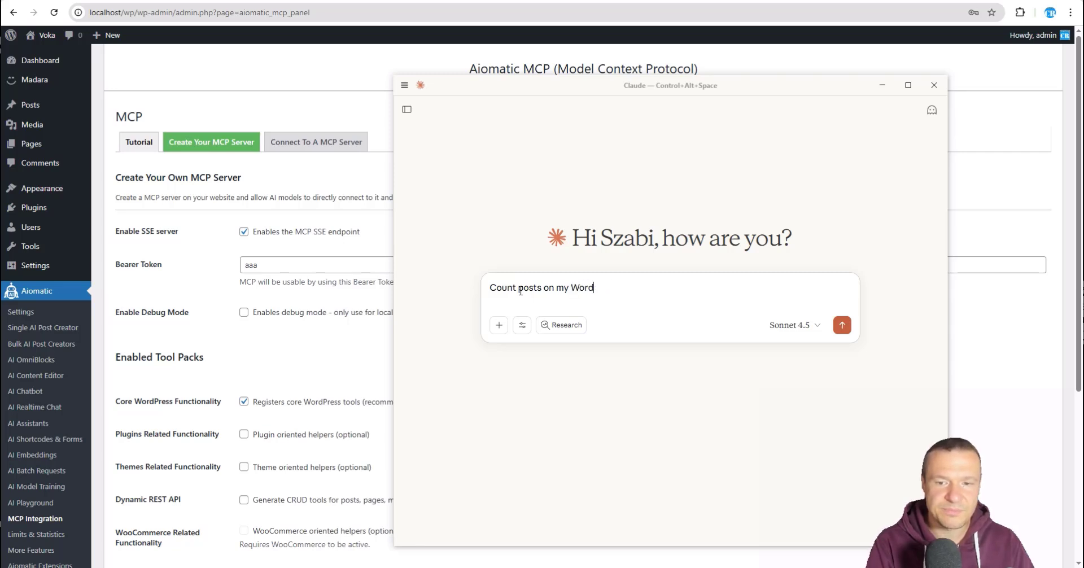
text(ite)
key(Return)
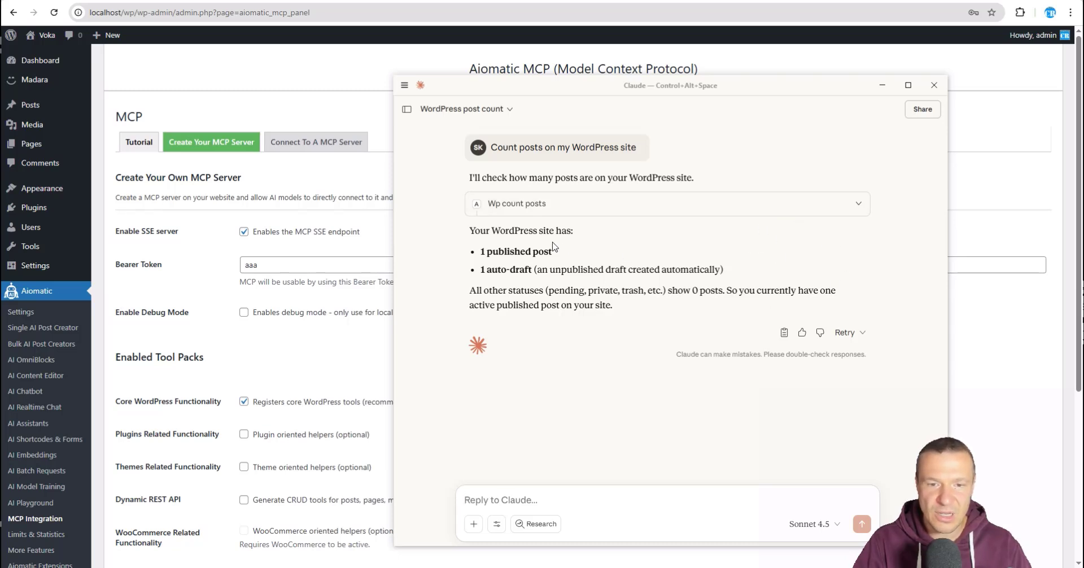
Step: Check WordPress's All Posts list to confirm the single post, then return to Claude
click(53, 111)
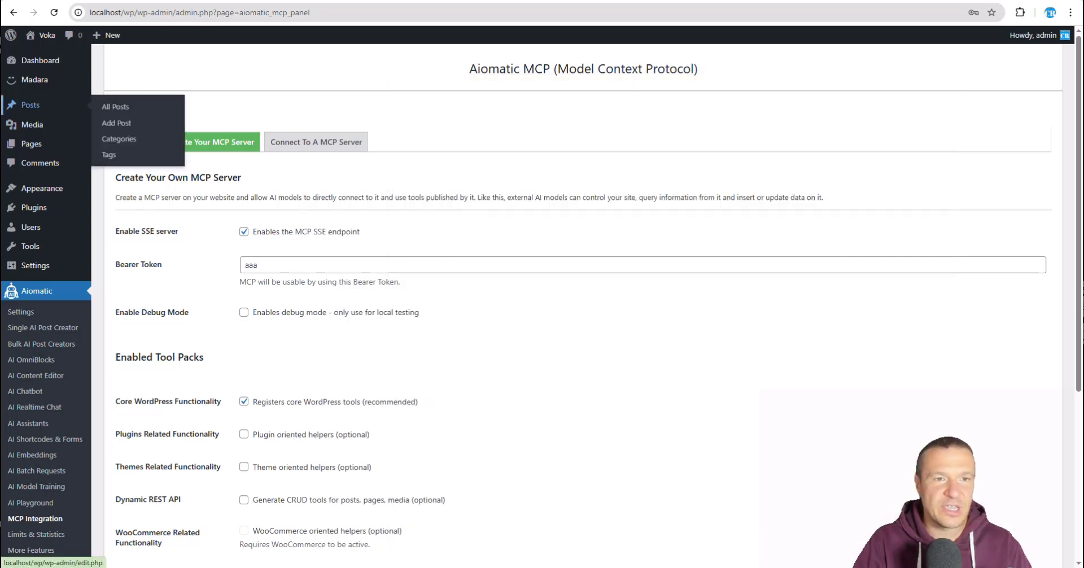
click(350, 1)
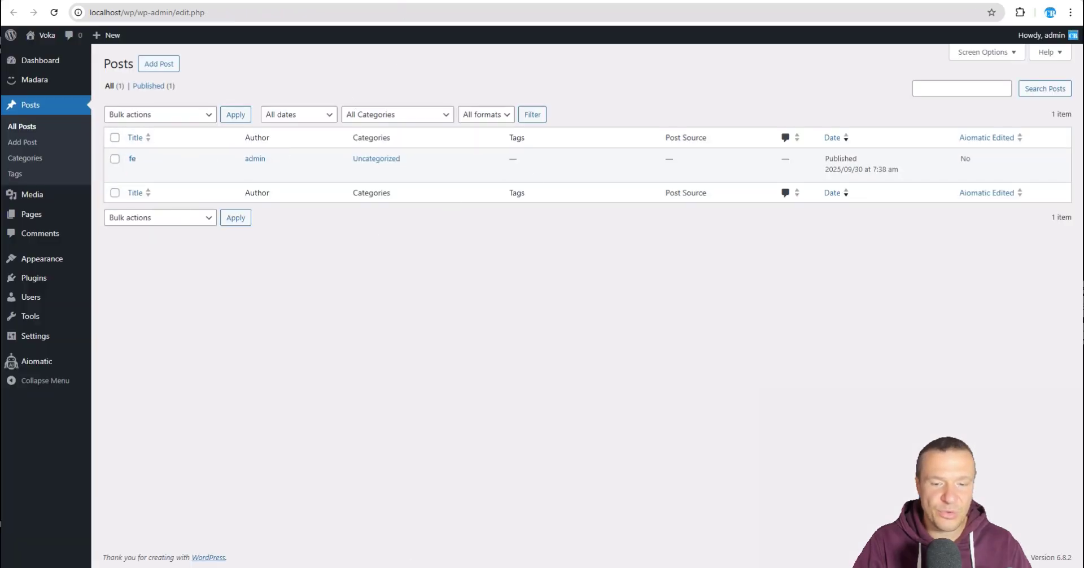
click(627, 566)
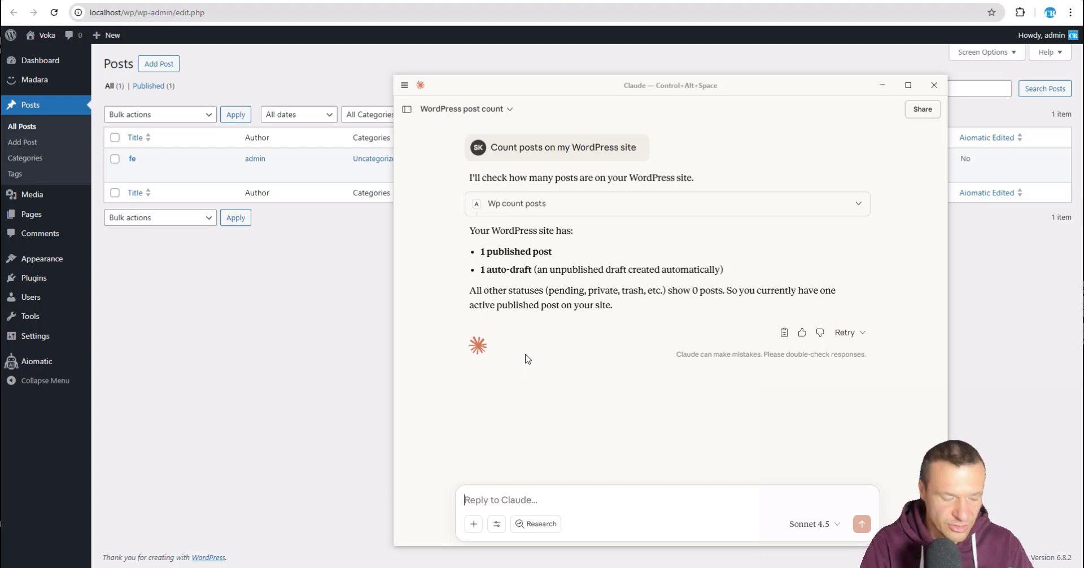
Step: Ask Claude for a short random post, publishing 'The Art of Morning Coffee', and reload the Posts list
text(Create a new p)
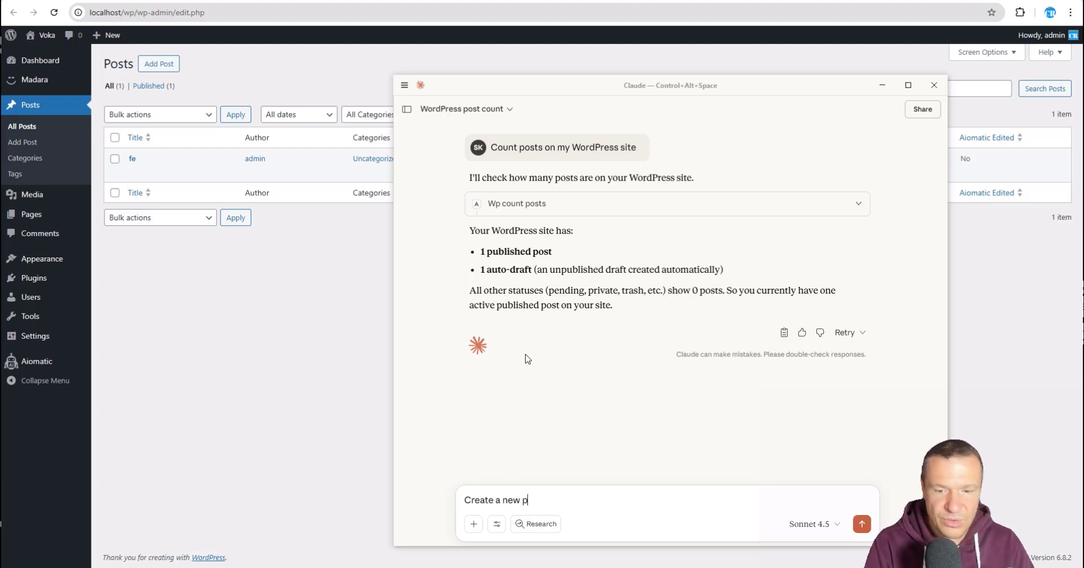
text(ost with some)
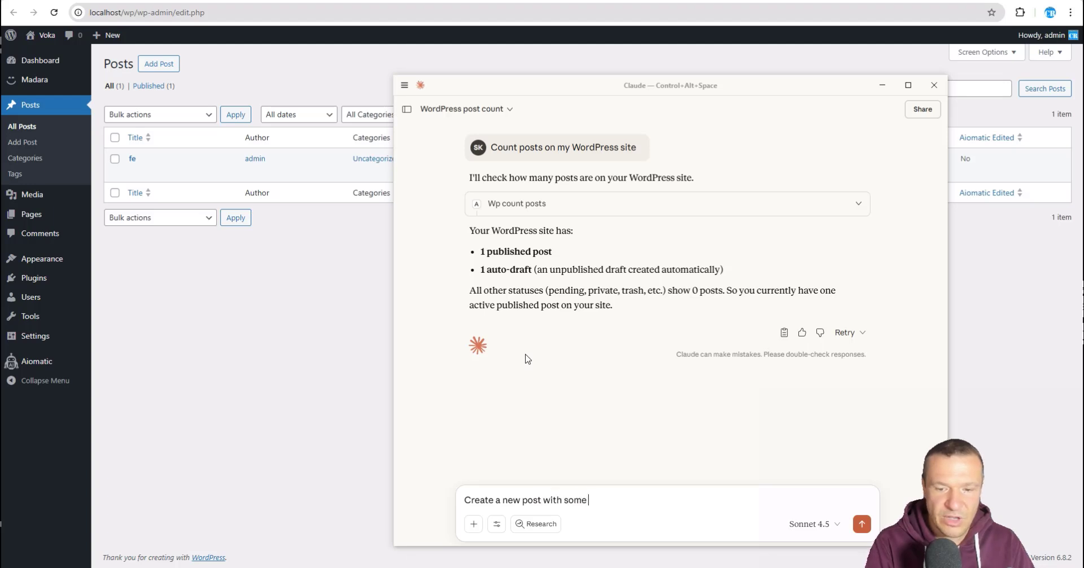
text( short t)
key(BackSpace)
text(random content)
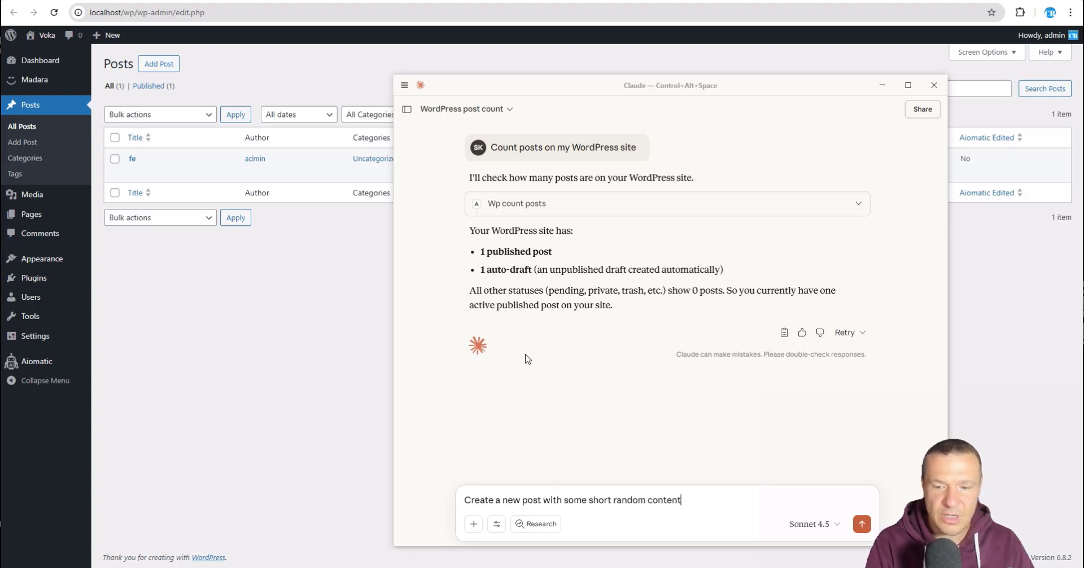
key(Return)
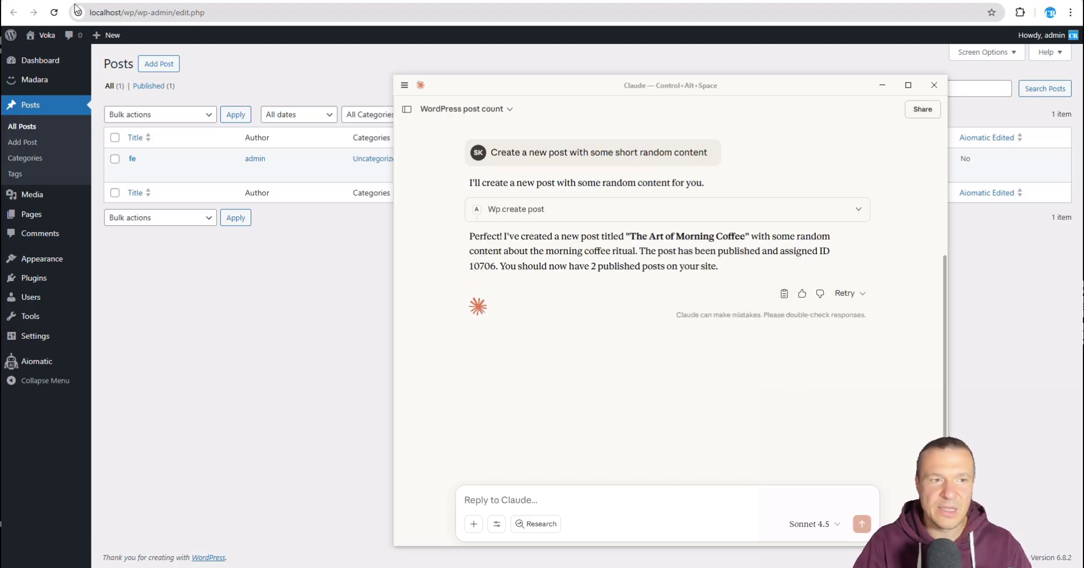
click(54, 12)
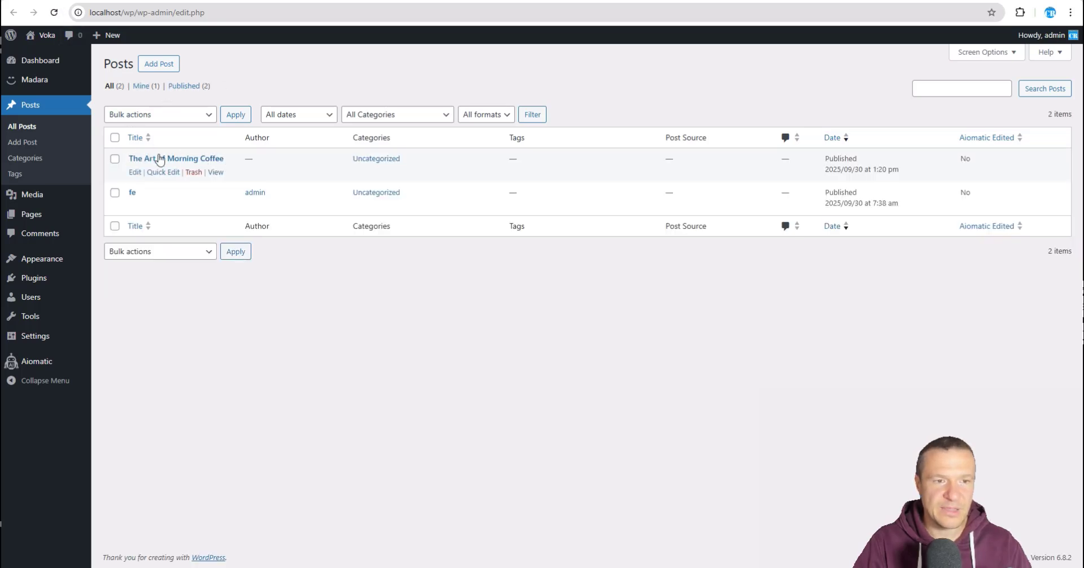
click(179, 163)
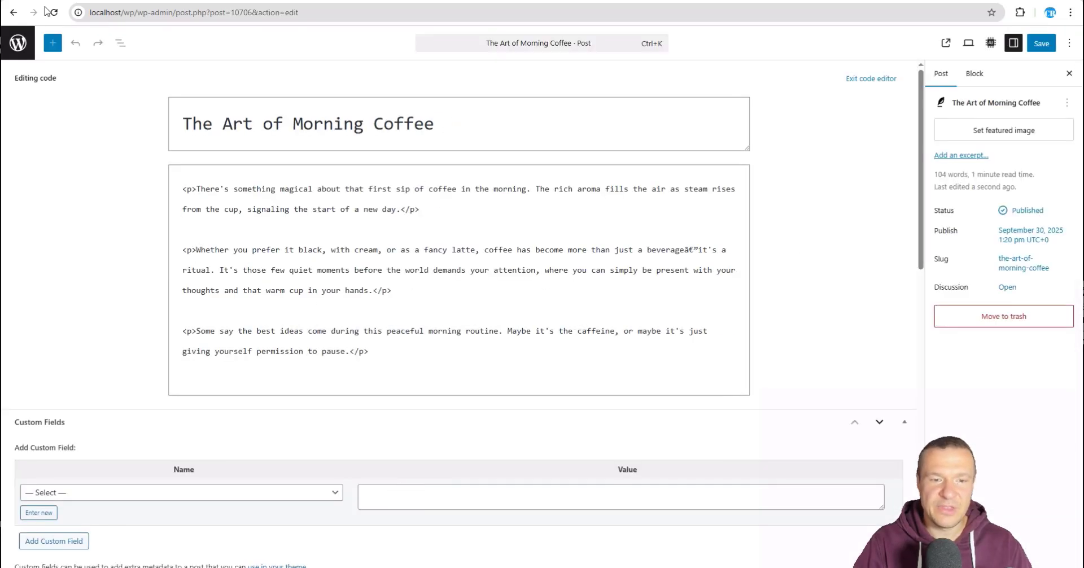
key(ctrl+alt+space)
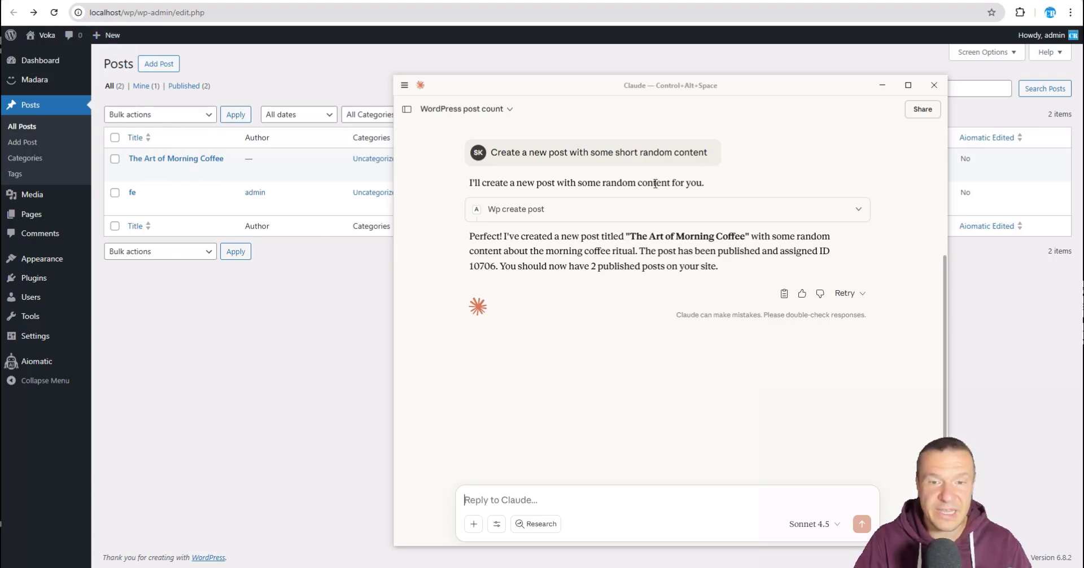
click(312, 305)
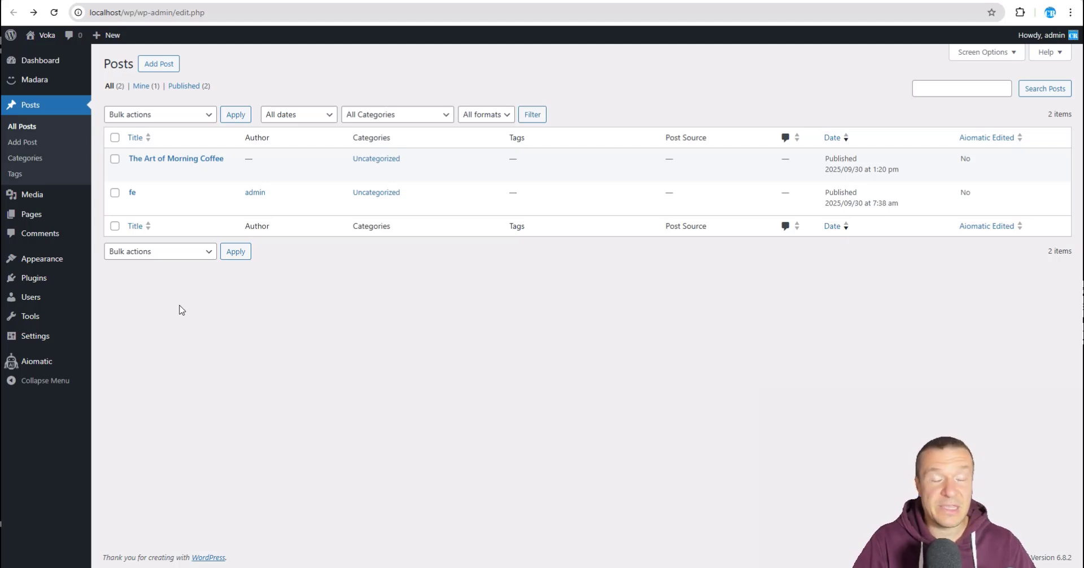
click(446, 567)
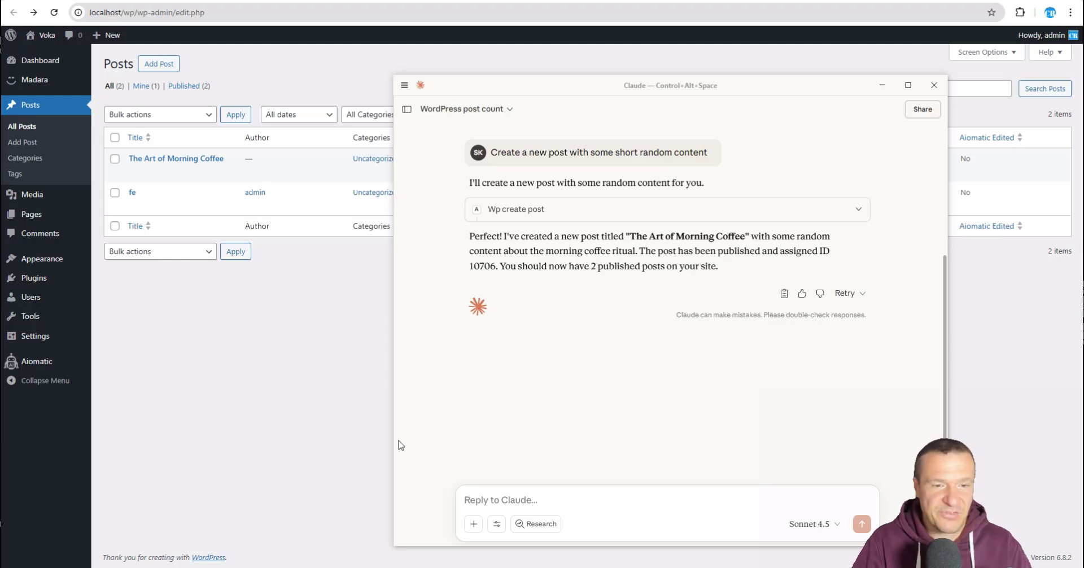
click(259, 368)
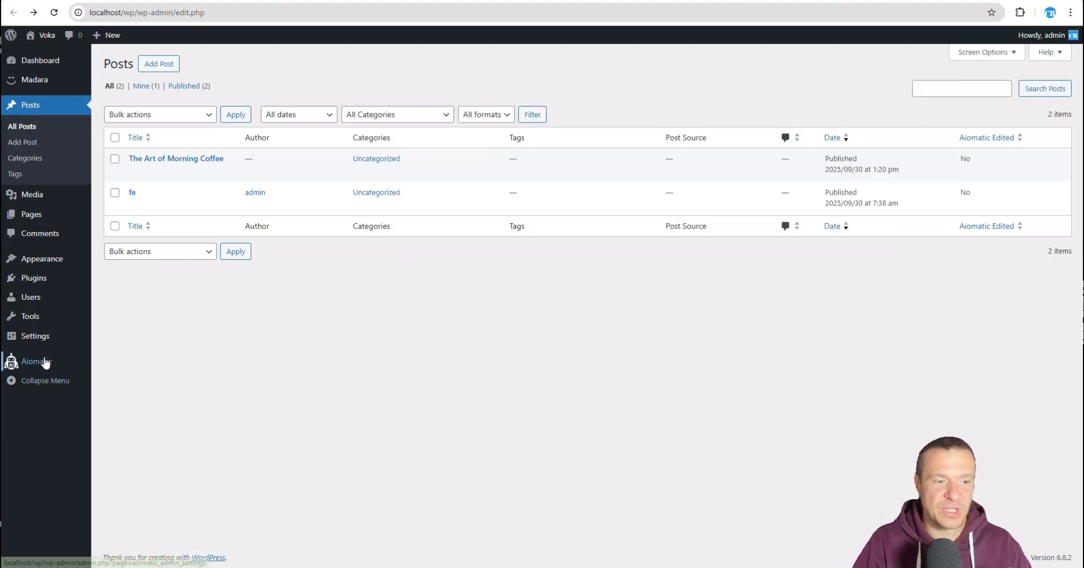
Step: Scroll the Aiomatic MCP Integration page to the SSE and Messages endpoints
mouse_move(11, 361)
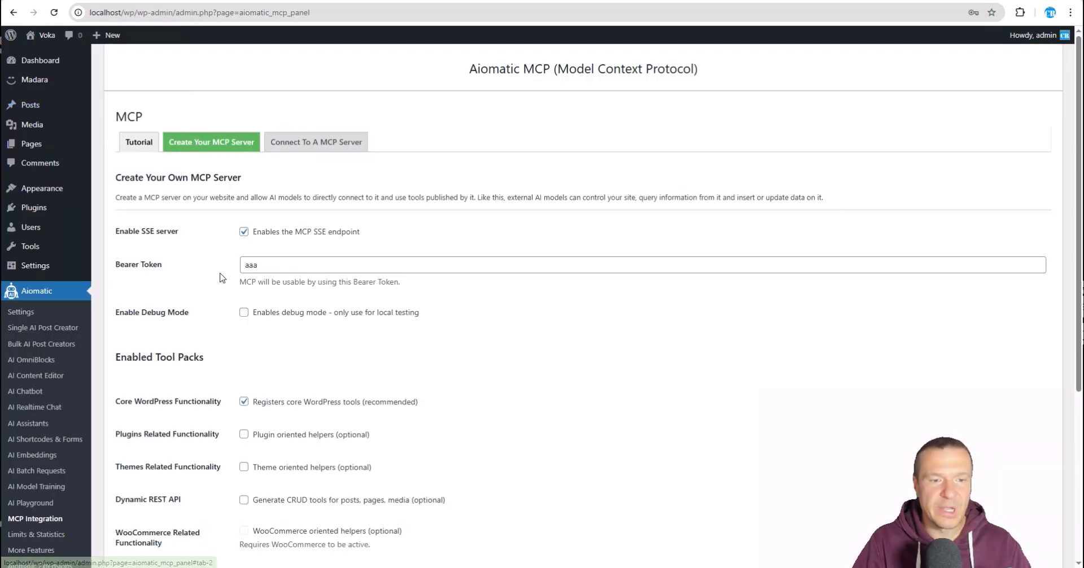
scroll(220, 277, down, 3)
scroll(220, 278, up, 3)
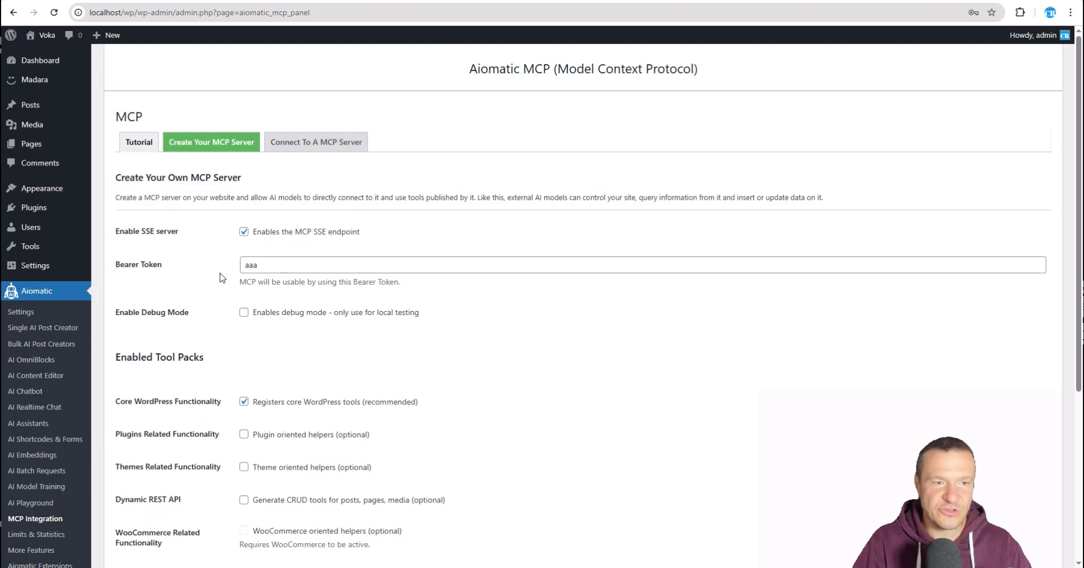
scroll(221, 277, down, 2)
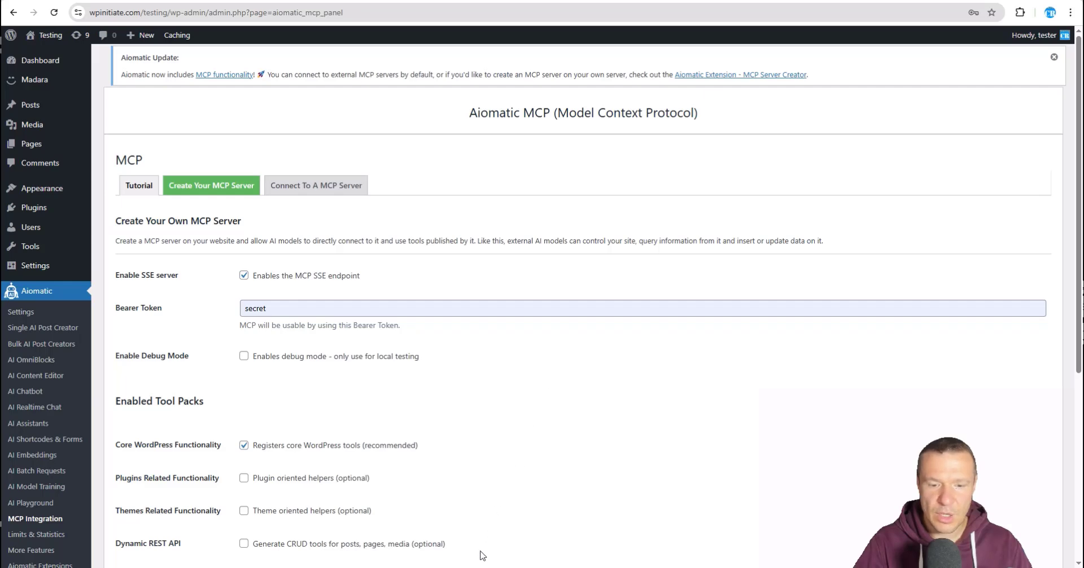
Step: Close Claude and launch the ChatGPT desktop app from Start search
click(485, 567)
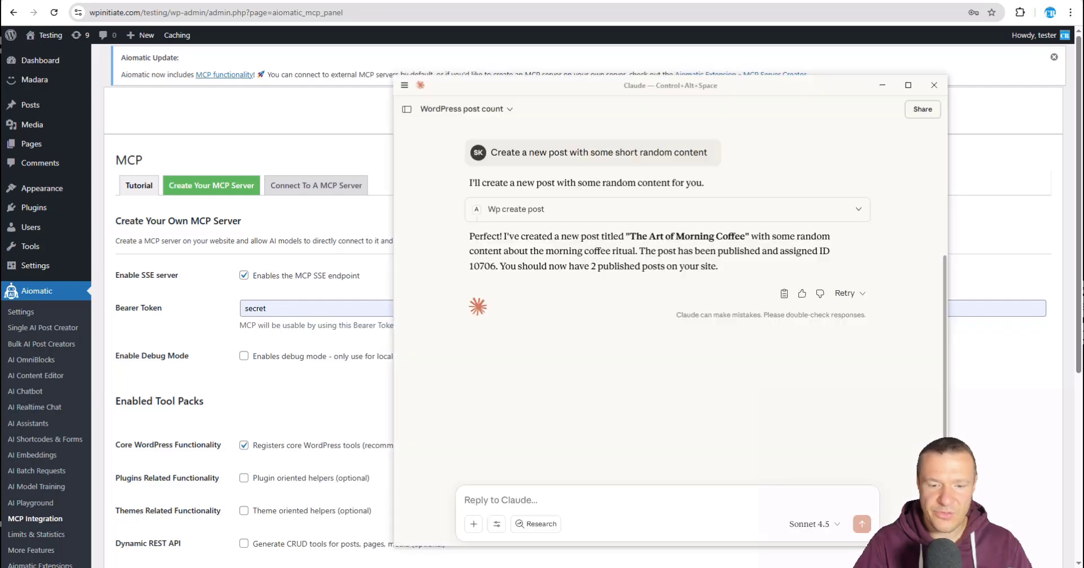
click(934, 85)
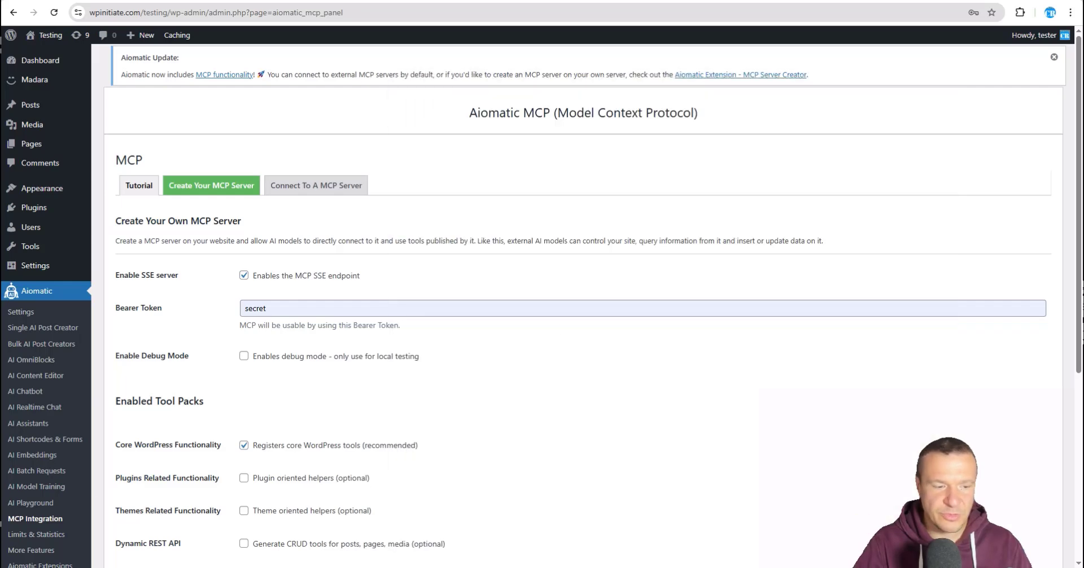
click(10, 567)
text(chat)
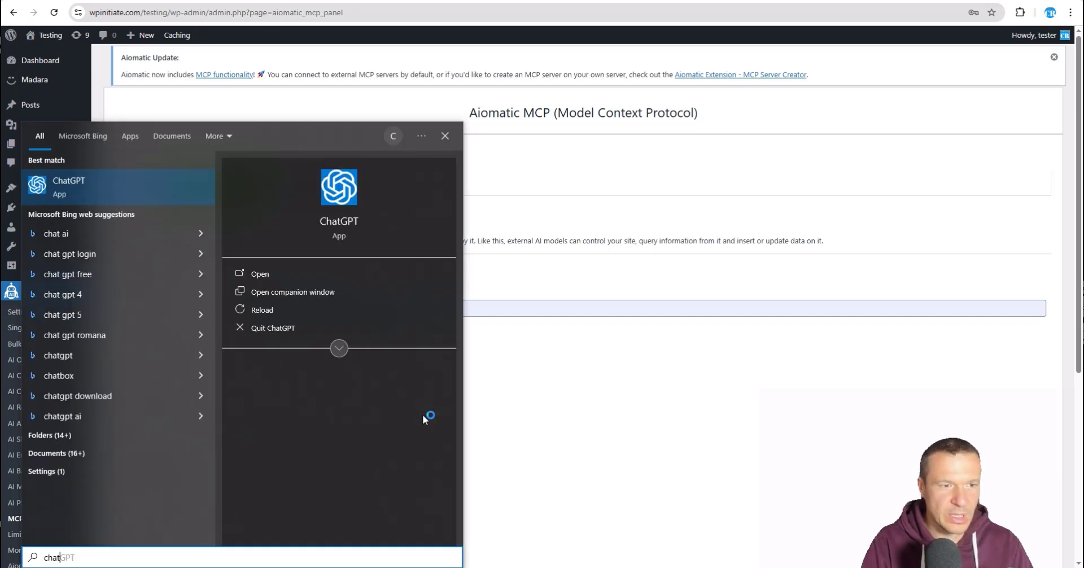
key(Return)
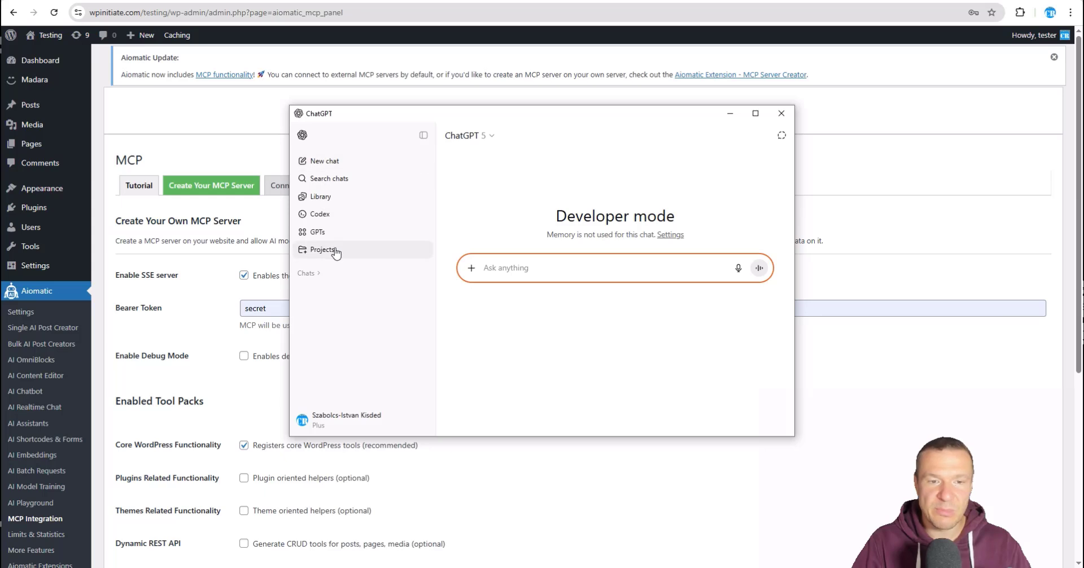
Step: Disconnect the WPInitiate connector in ChatGPT's Settings > Connectors
click(373, 432)
click(339, 354)
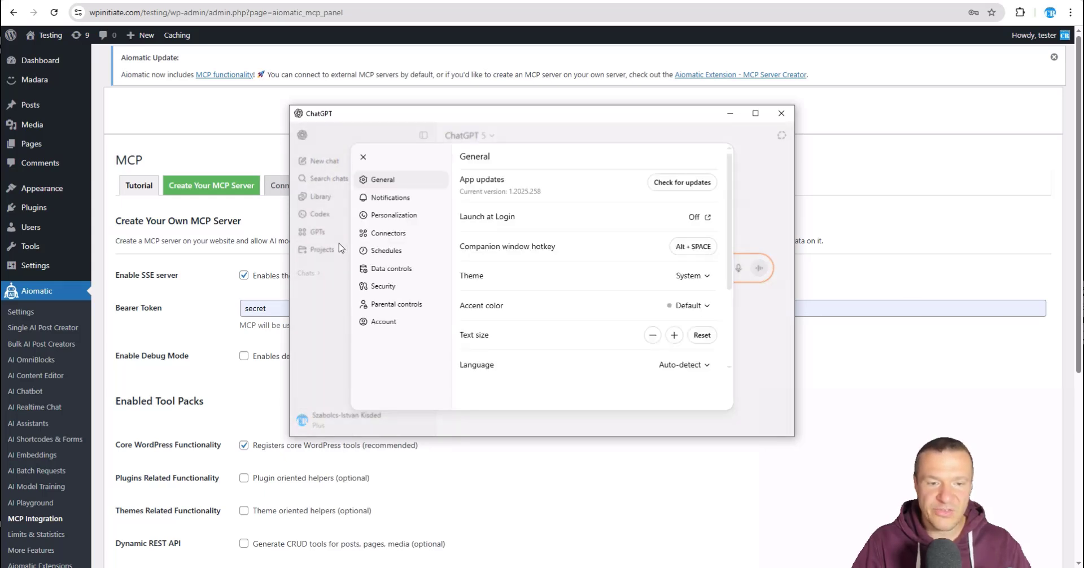
click(389, 233)
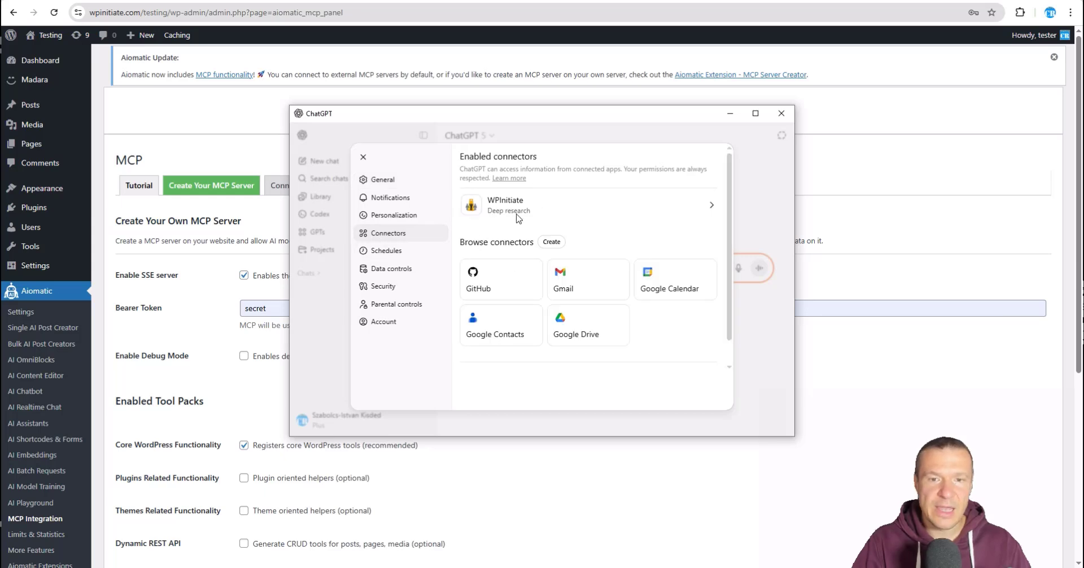
click(695, 210)
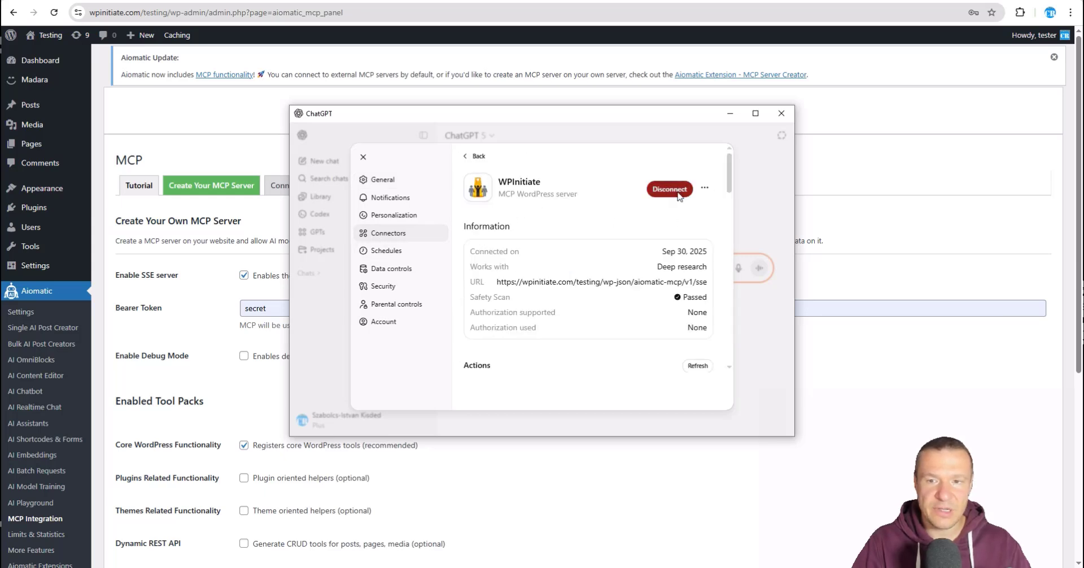
click(704, 189)
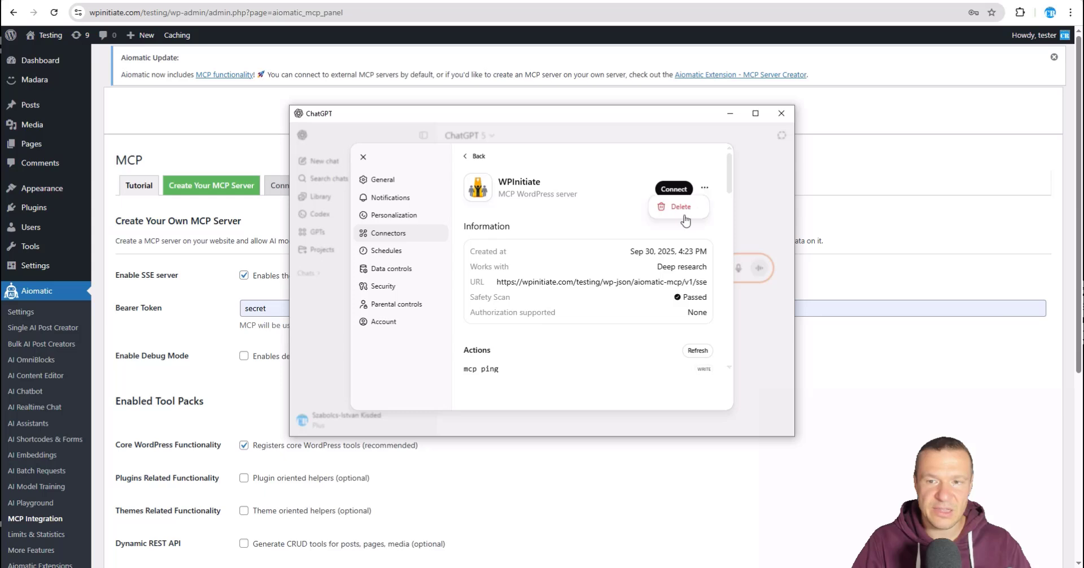
click(679, 209)
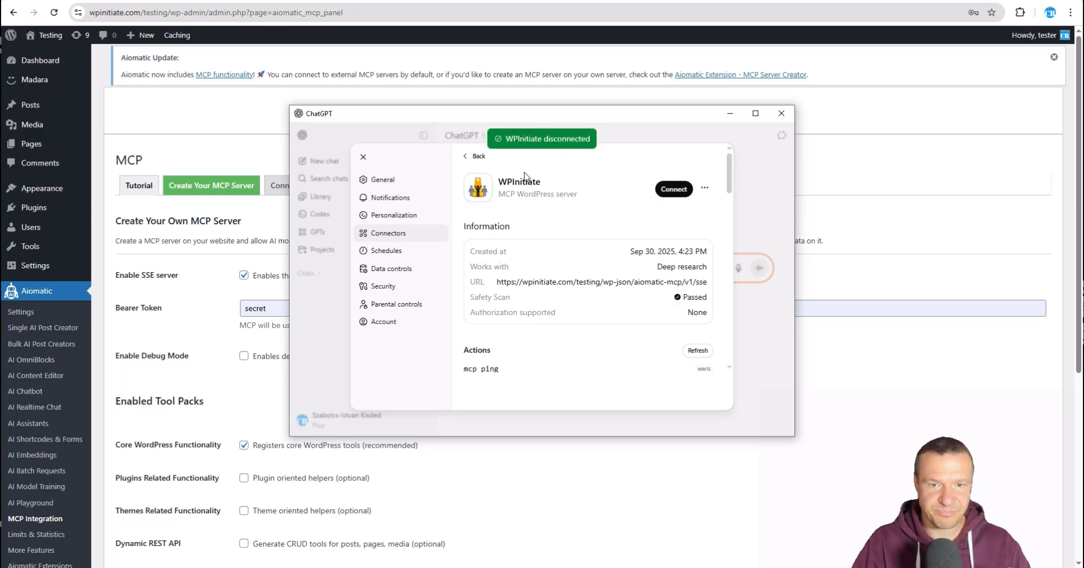
click(479, 158)
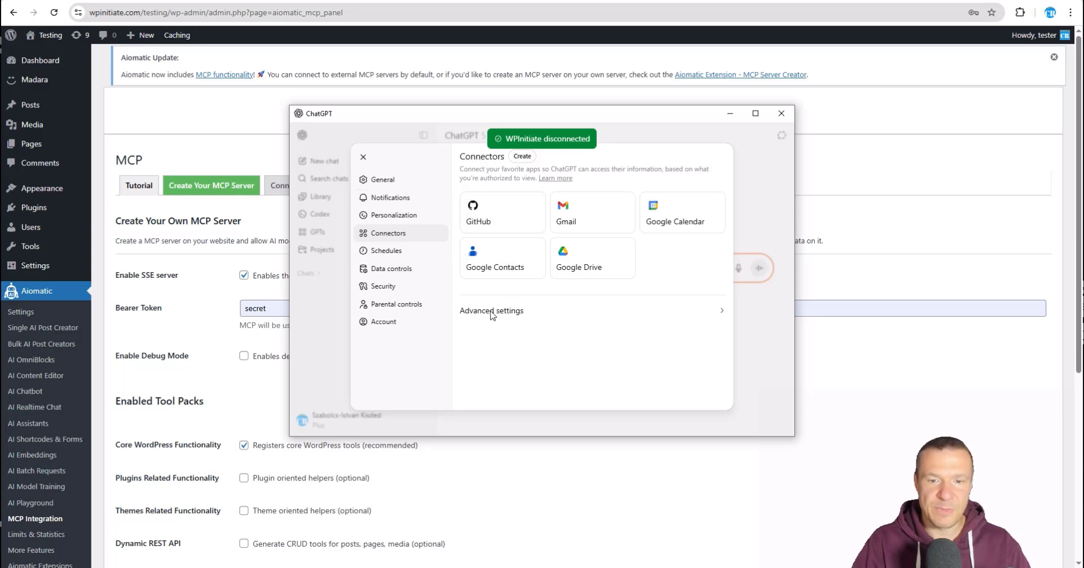
Step: Make sure Developer mode is switched on under the connectors' Advanced settings
click(519, 321)
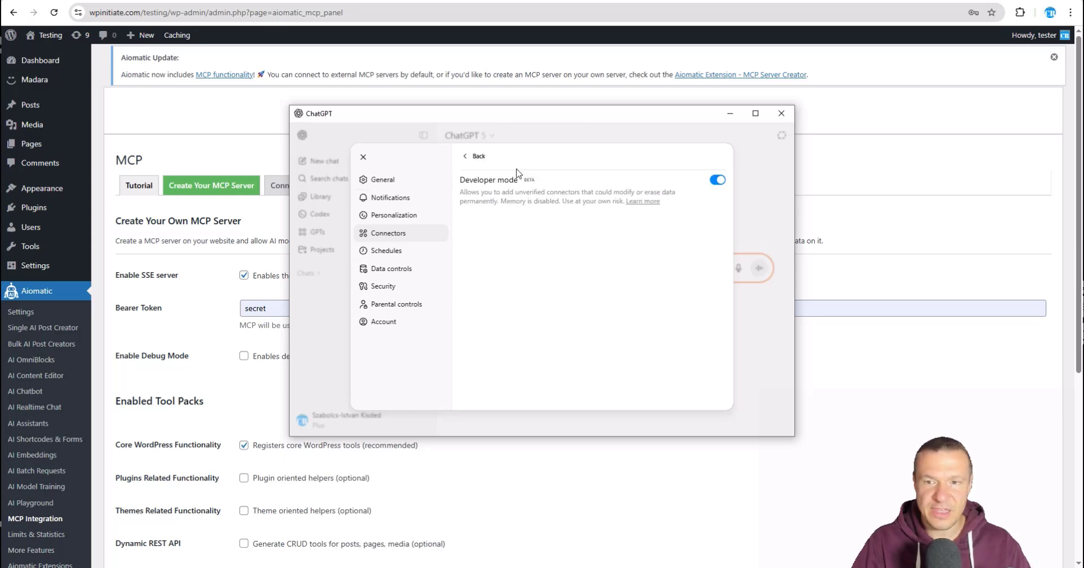
drag(457, 180, 504, 181)
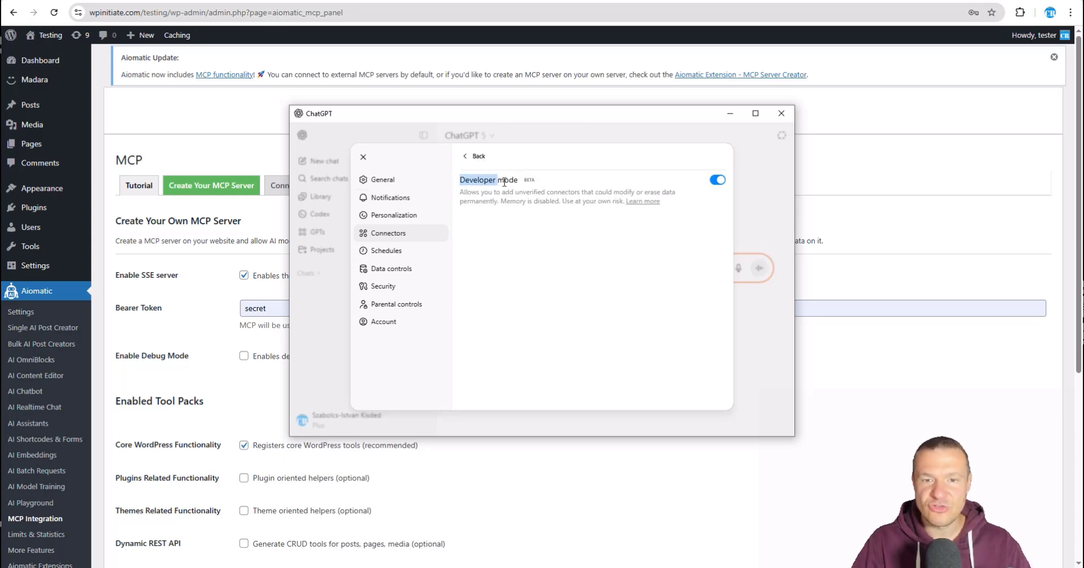
click(720, 181)
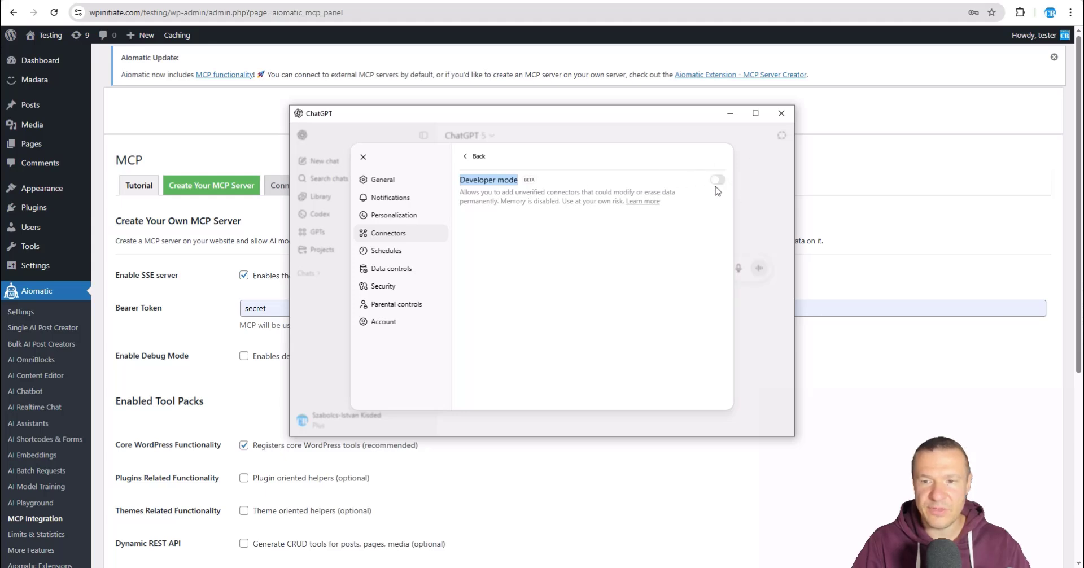
click(717, 180)
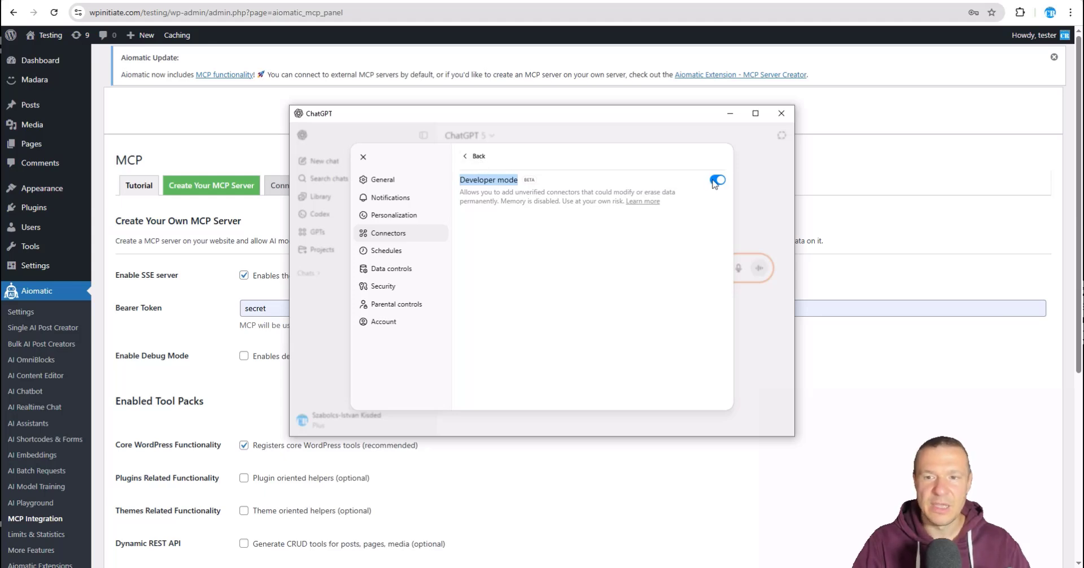
click(474, 157)
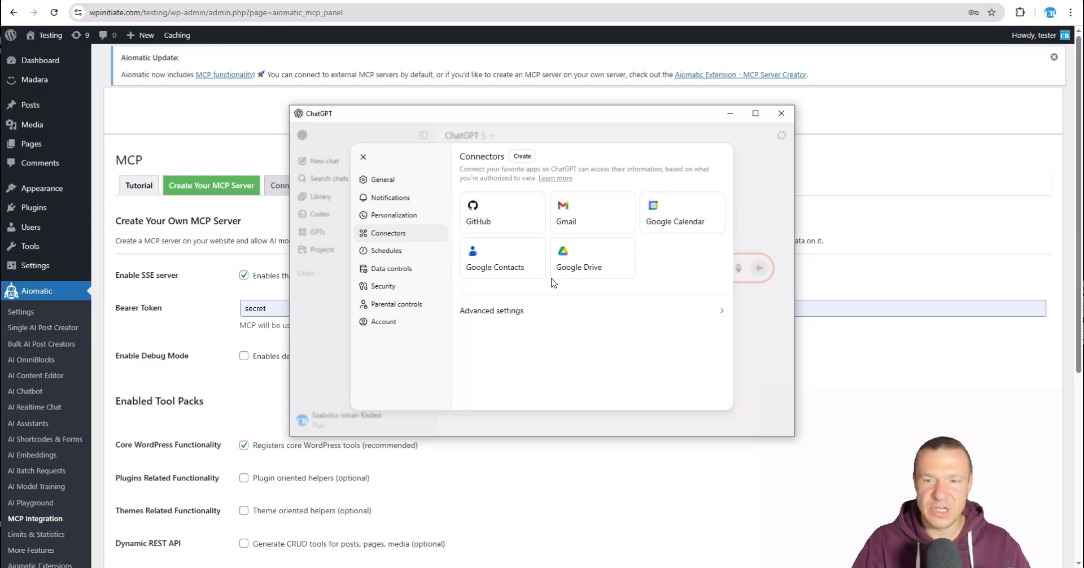
click(497, 241)
click(475, 156)
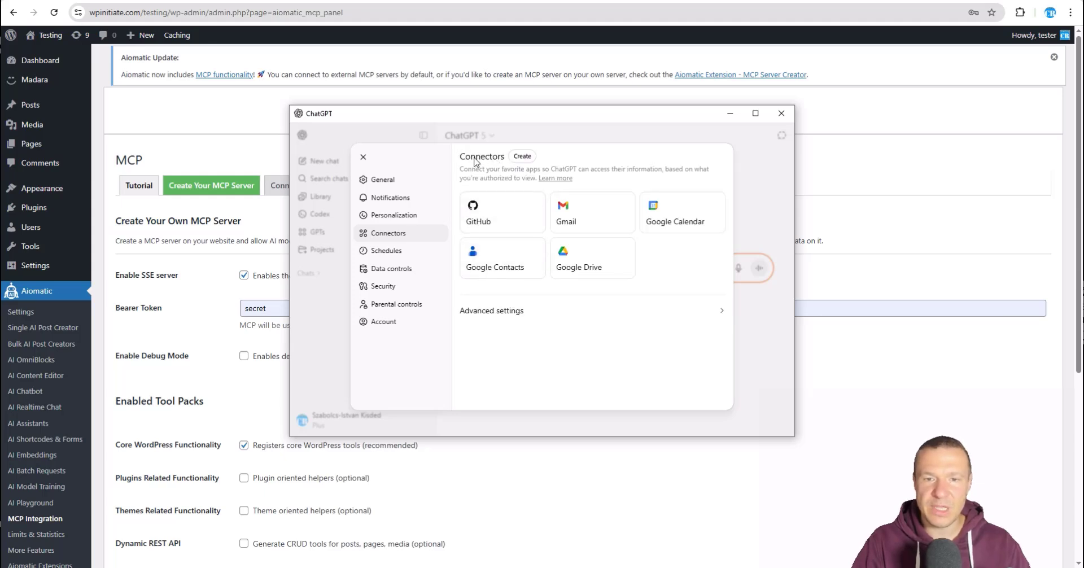
Step: Start a new connector named WPInitiate with a WPInitiate WordPress site description, then go to WordPress
click(521, 157)
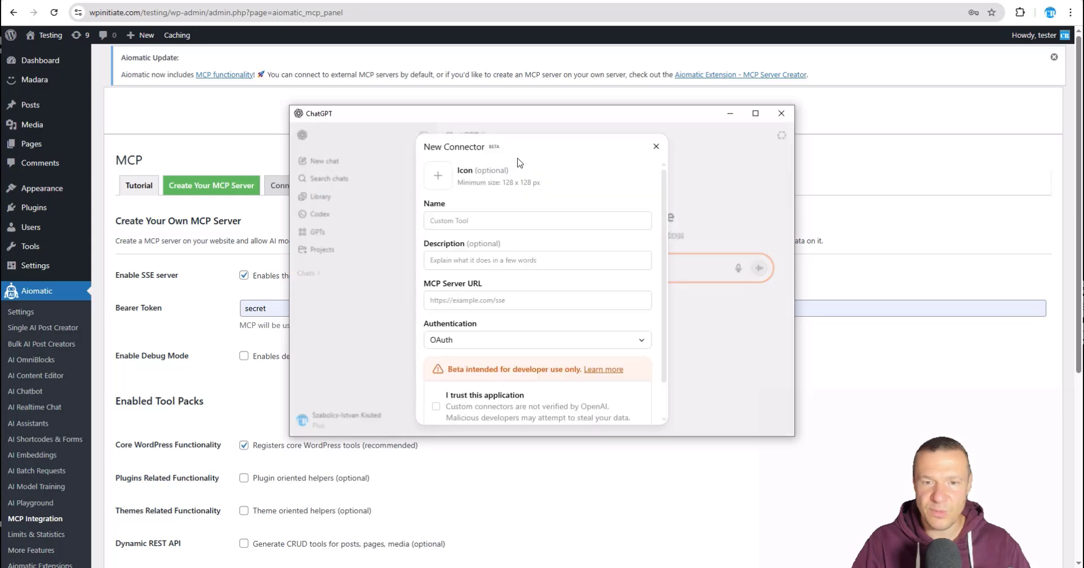
click(446, 220)
text(WPInitiate)
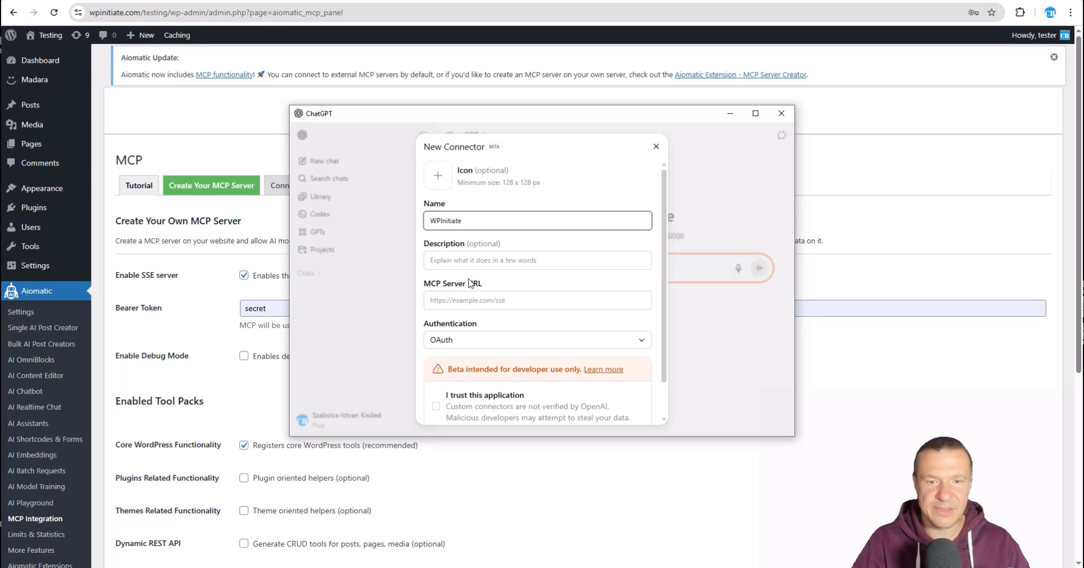
click(465, 259)
text(MC)
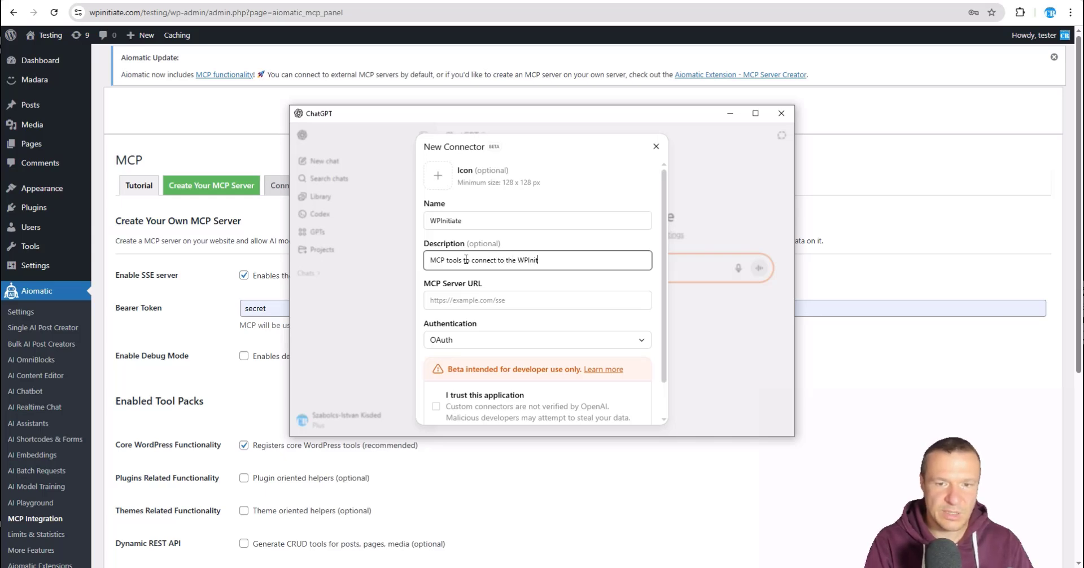
text(e w)
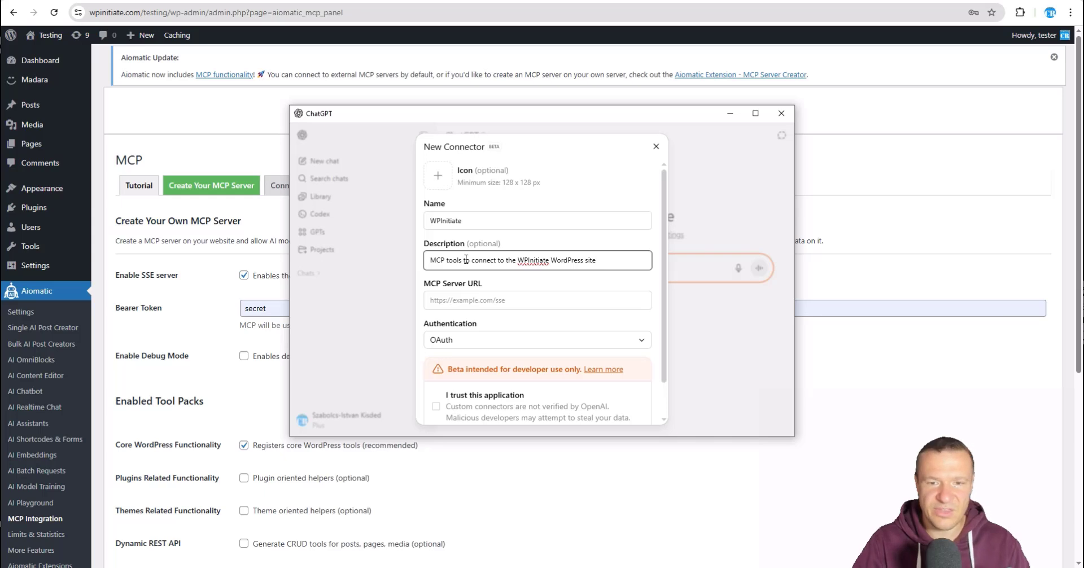
click(458, 296)
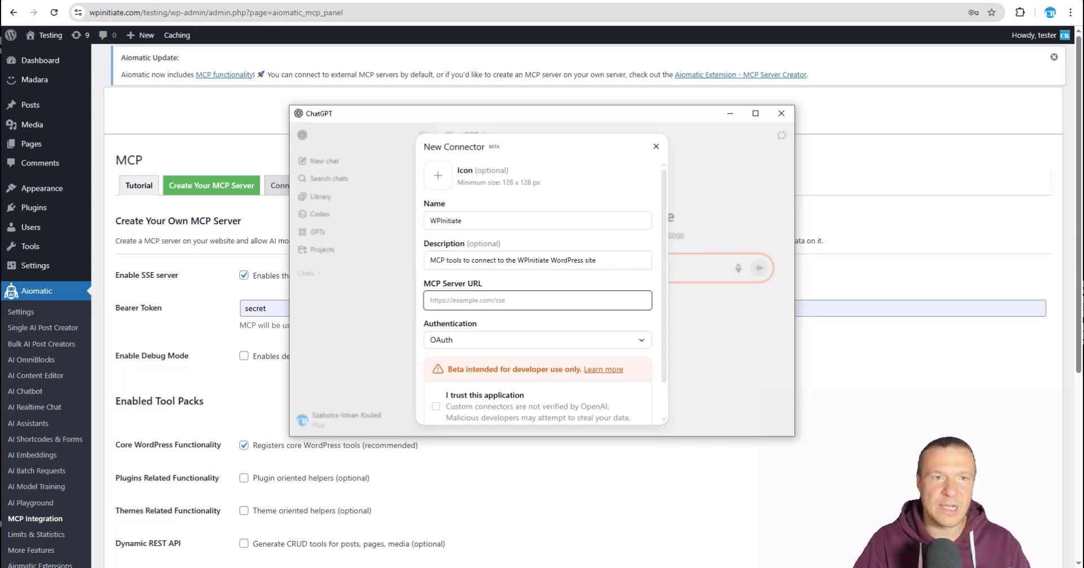
click(492, 0)
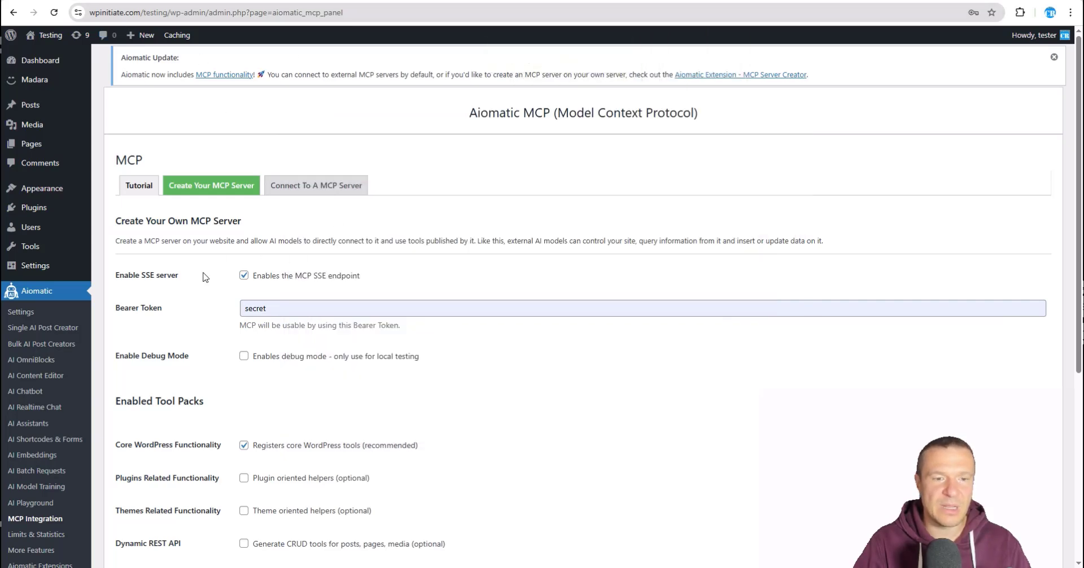
Step: Copy the Aiomatic SSE endpoint and paste it as the connector's MCP Server URL
scroll(205, 277, down, 5)
click(512, 364)
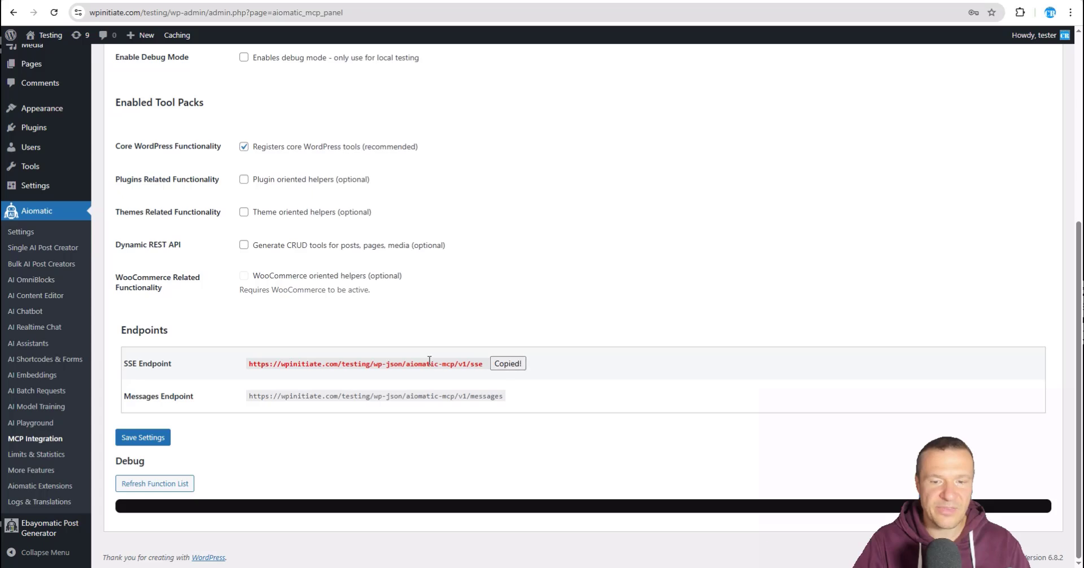
scroll(450, 368, up, 4)
key(alt+Tab)
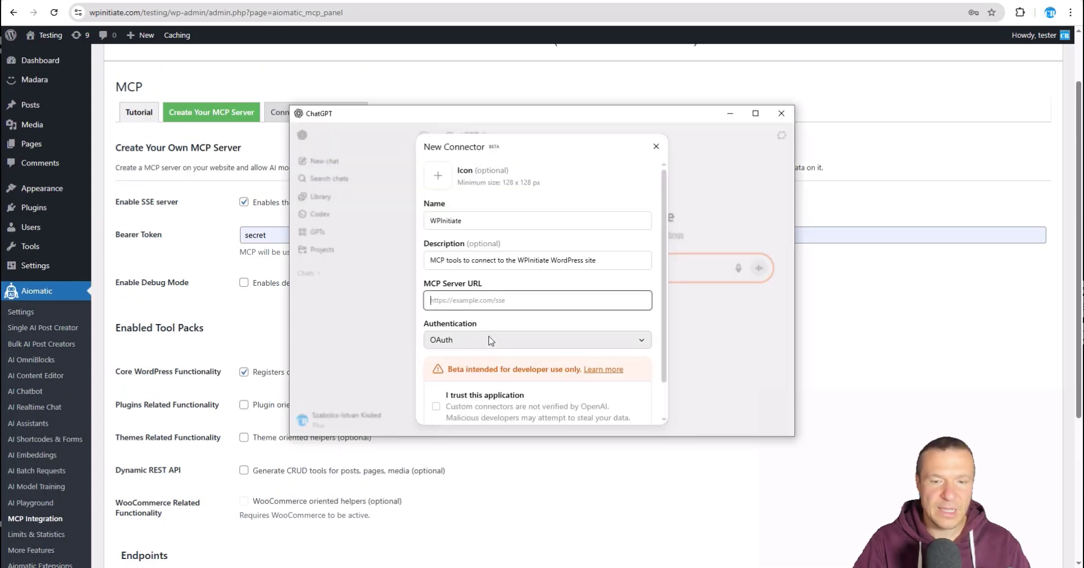
key(ctrl+v)
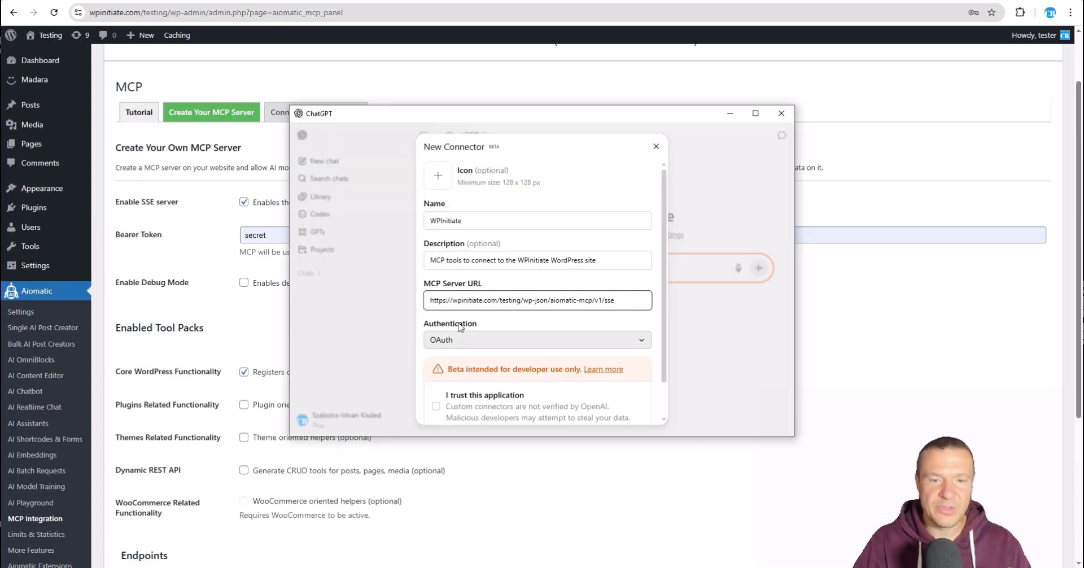
Step: Set No authentication, mark the application as trusted, and create the WPInitiate connector
click(445, 340)
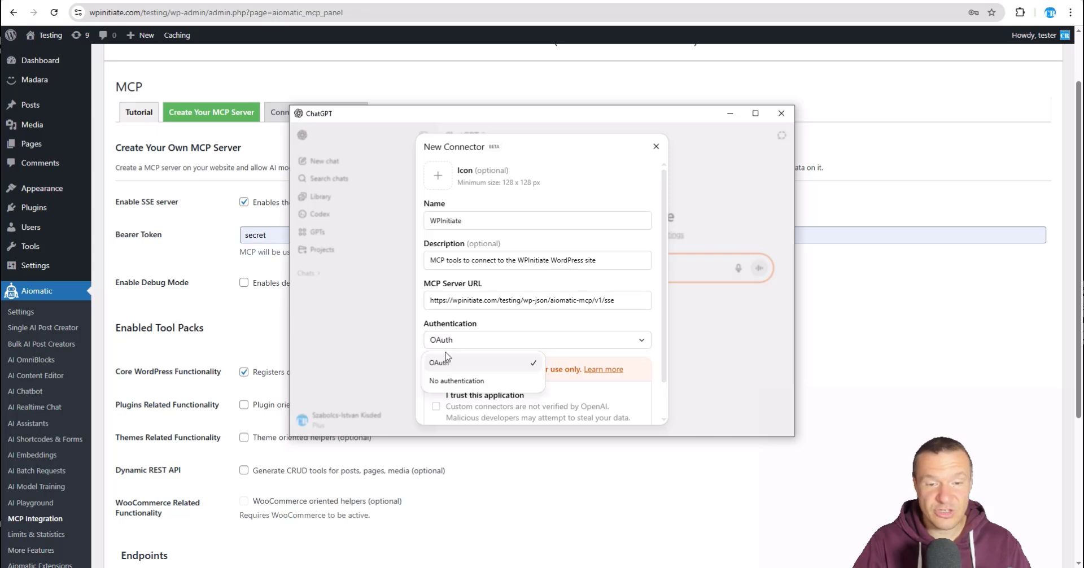
click(441, 381)
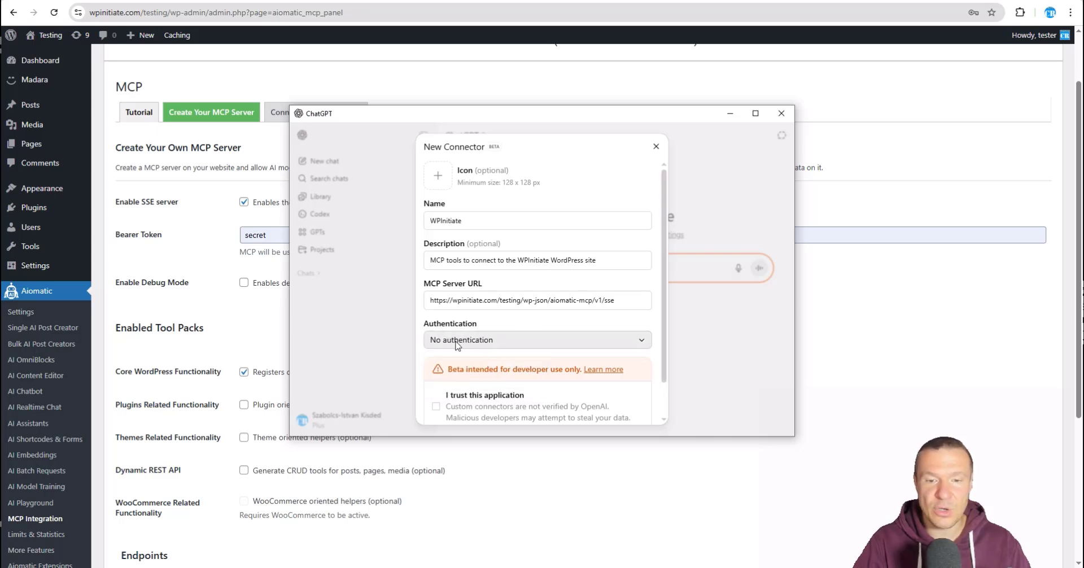
scroll(455, 346, down, 1)
click(437, 367)
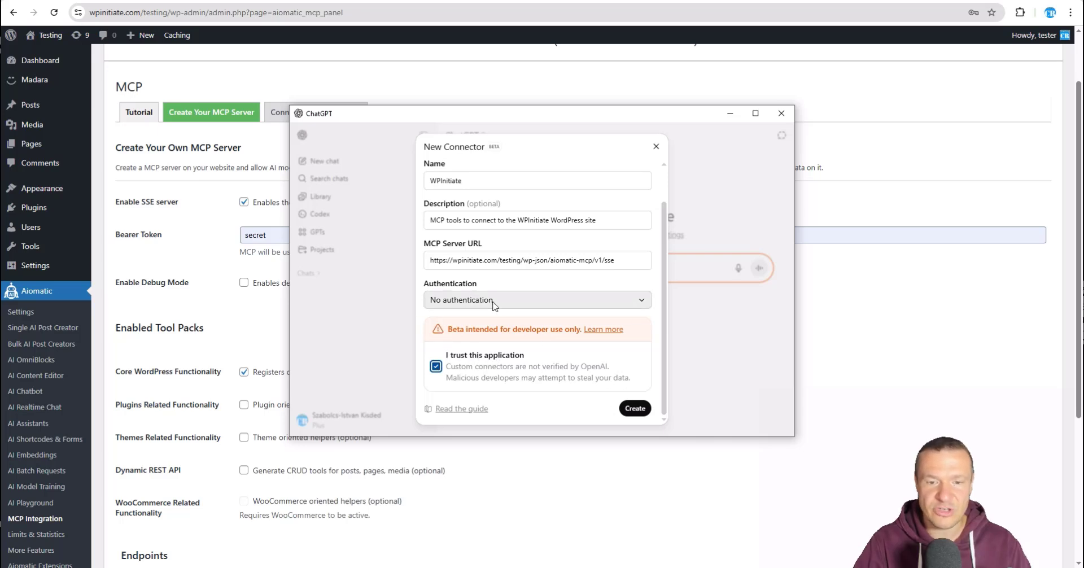
click(626, 408)
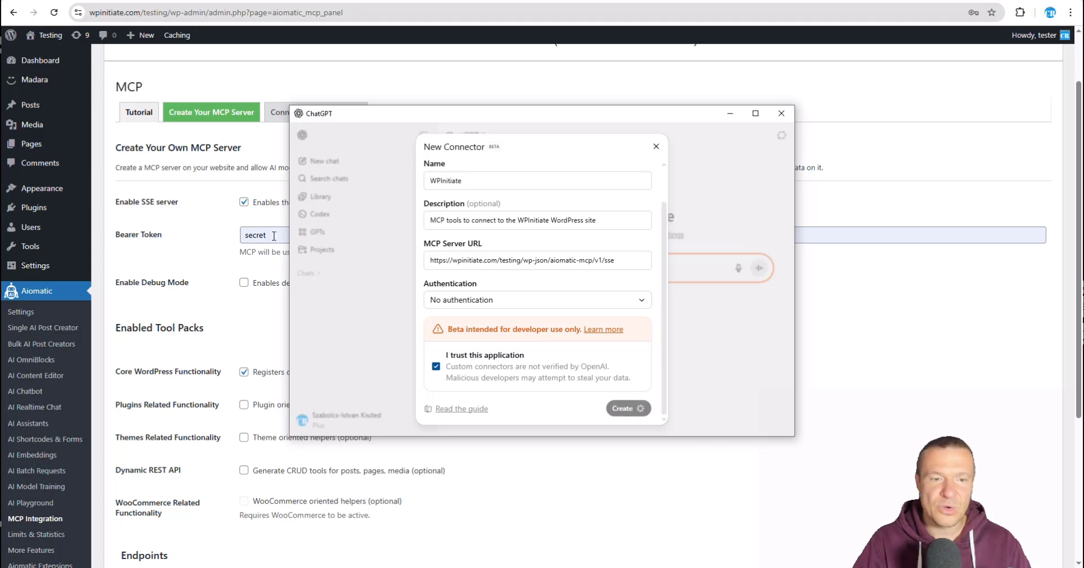
drag(270, 235, 220, 237)
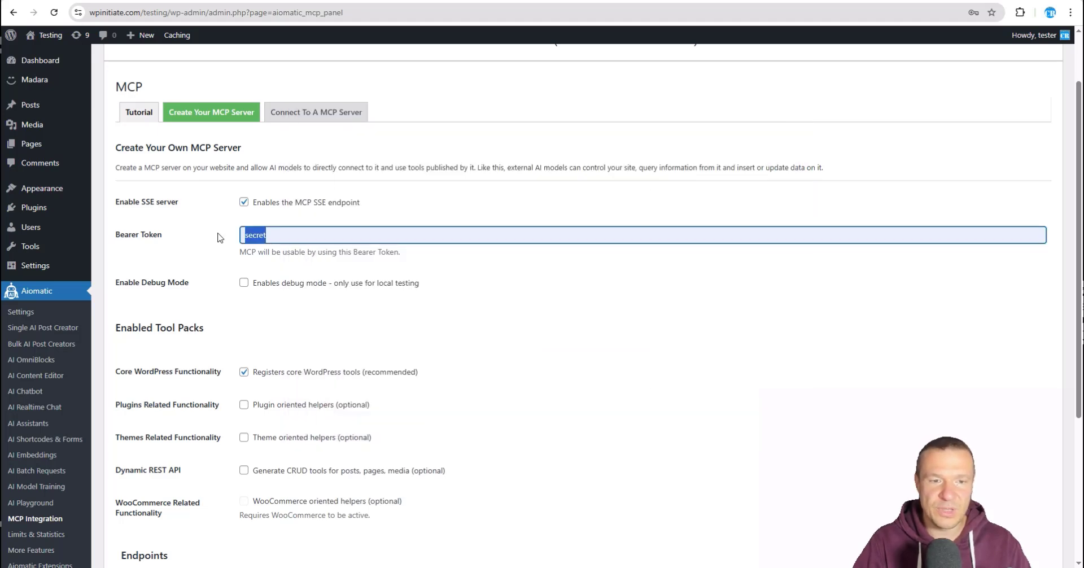
Step: Delete the bearer token from the Aiomatic MCP server settings and save them
key(BackSpace)
scroll(218, 254, down, 4)
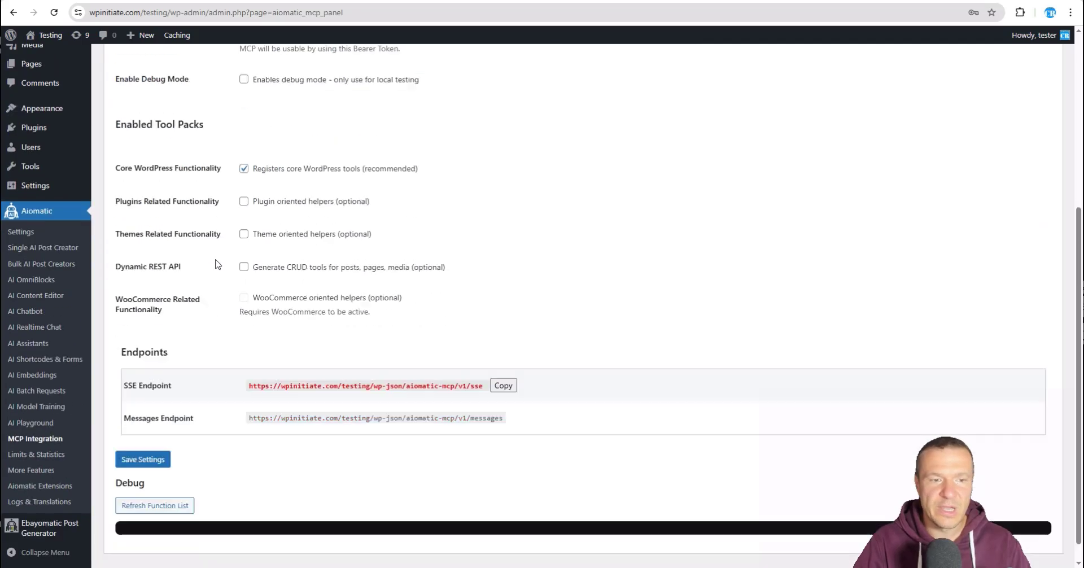
click(151, 434)
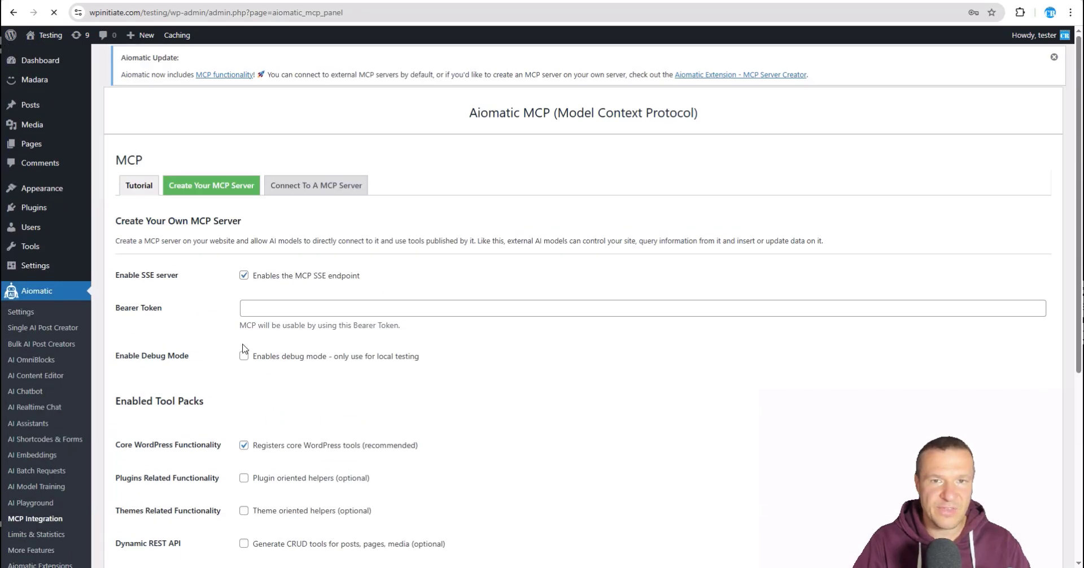
click(247, 307)
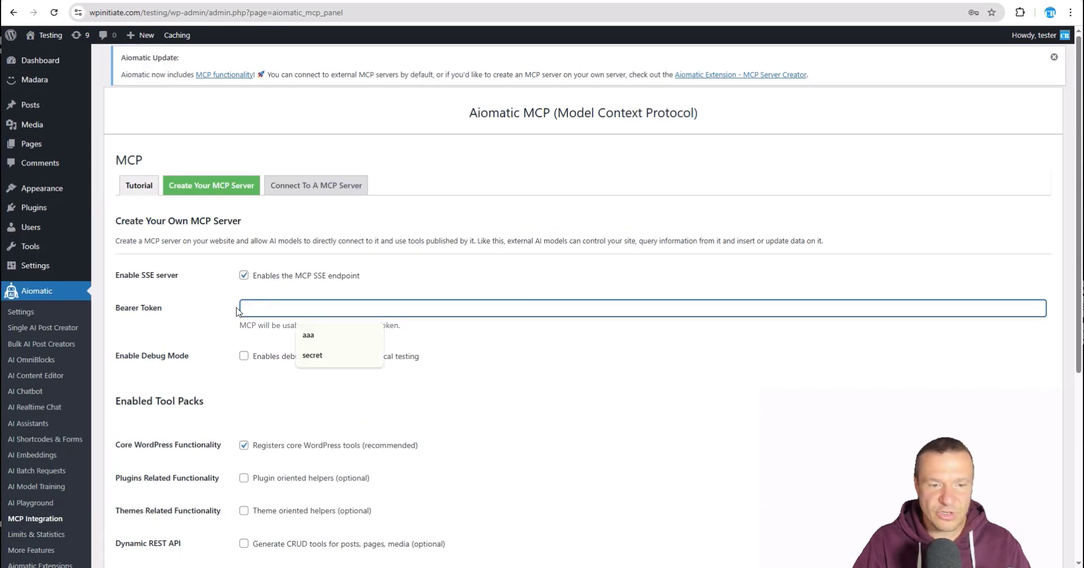
Step: Confirm the WordPress Bearer Token field stays empty after saving, alongside ChatGPT's connectors
click(493, 567)
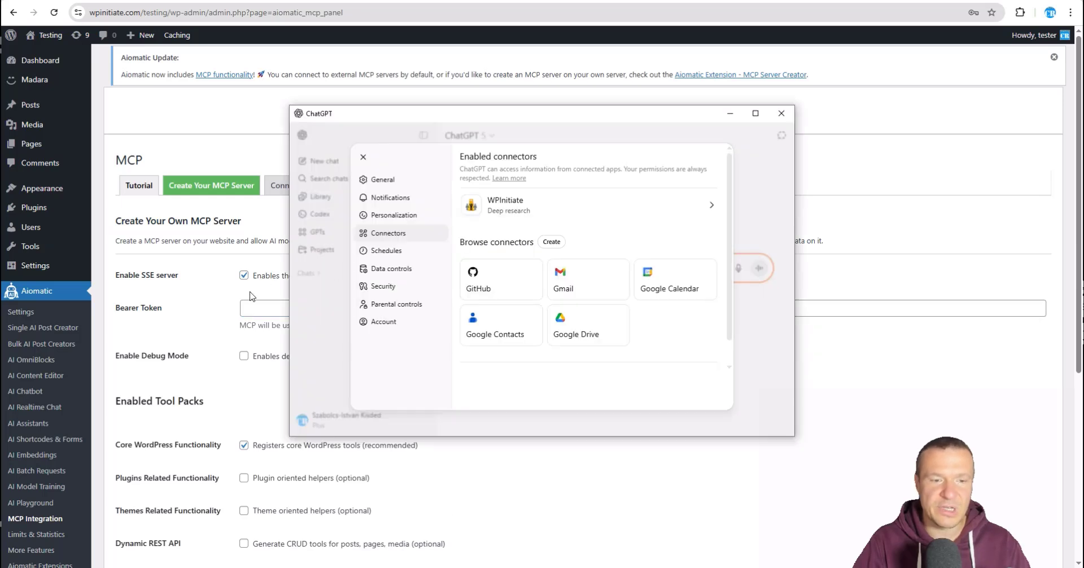
click(248, 310)
click(486, 566)
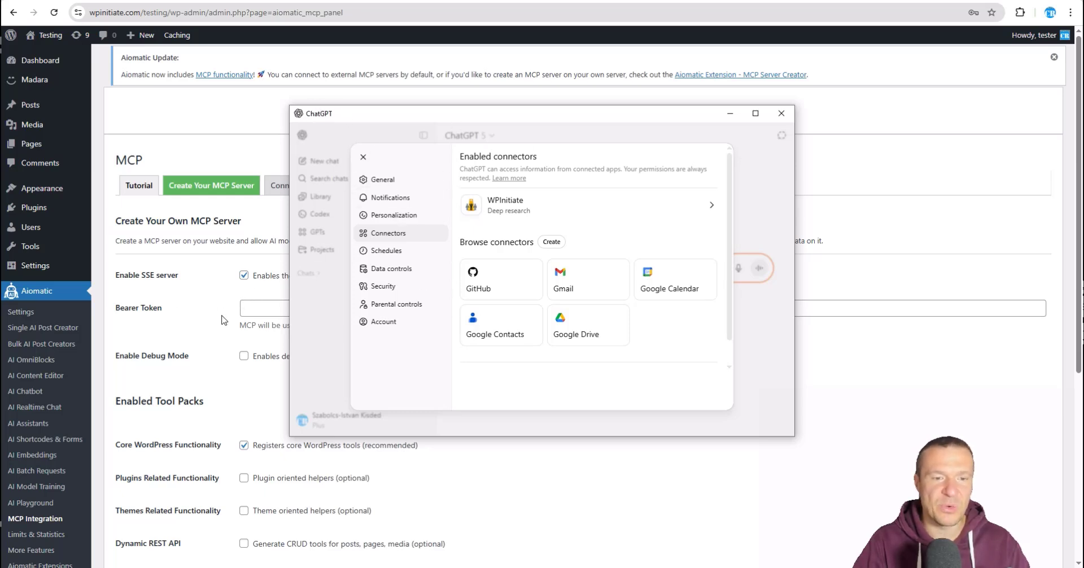
click(251, 309)
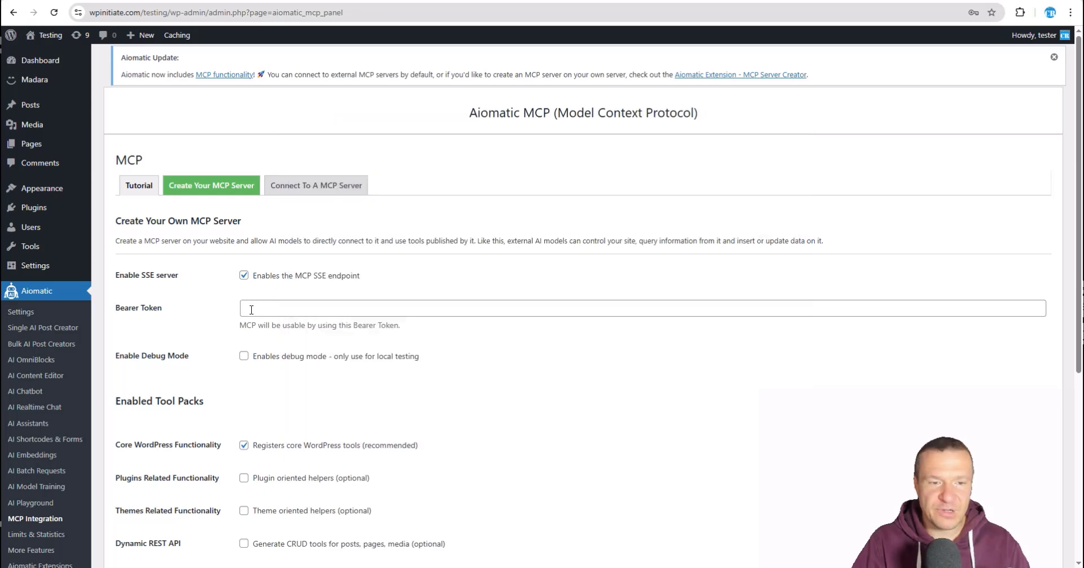
click(262, 308)
click(195, 327)
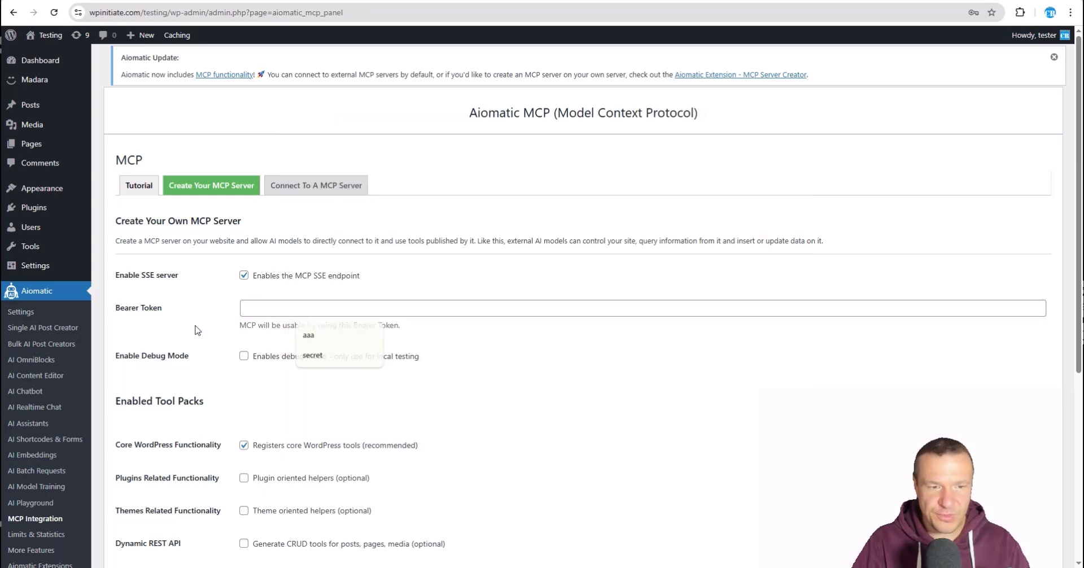
Step: View the WPInitiate connector's details in ChatGPT, noting its Passed safety scan
click(485, 566)
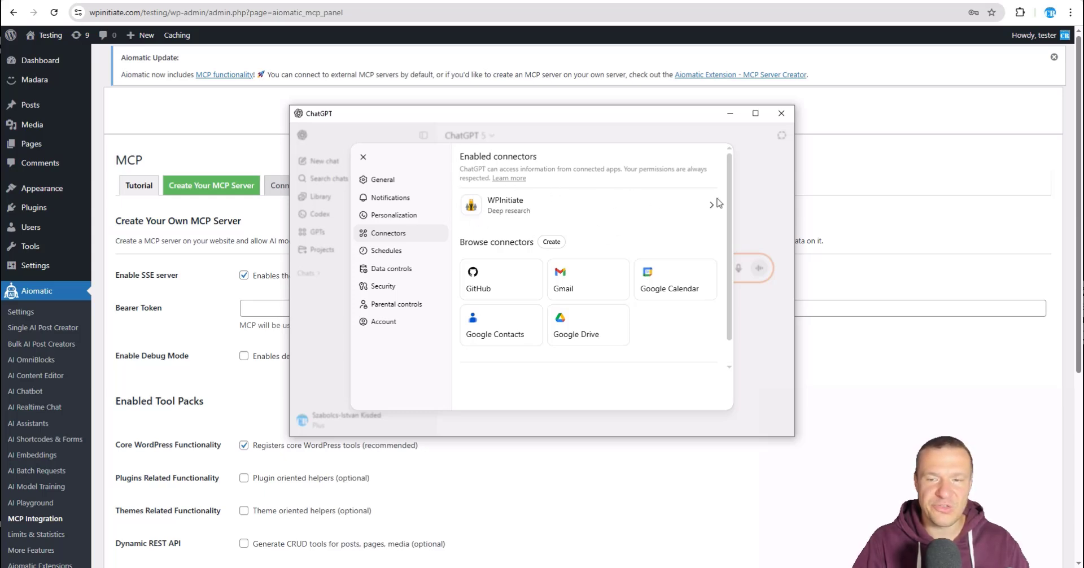
click(508, 212)
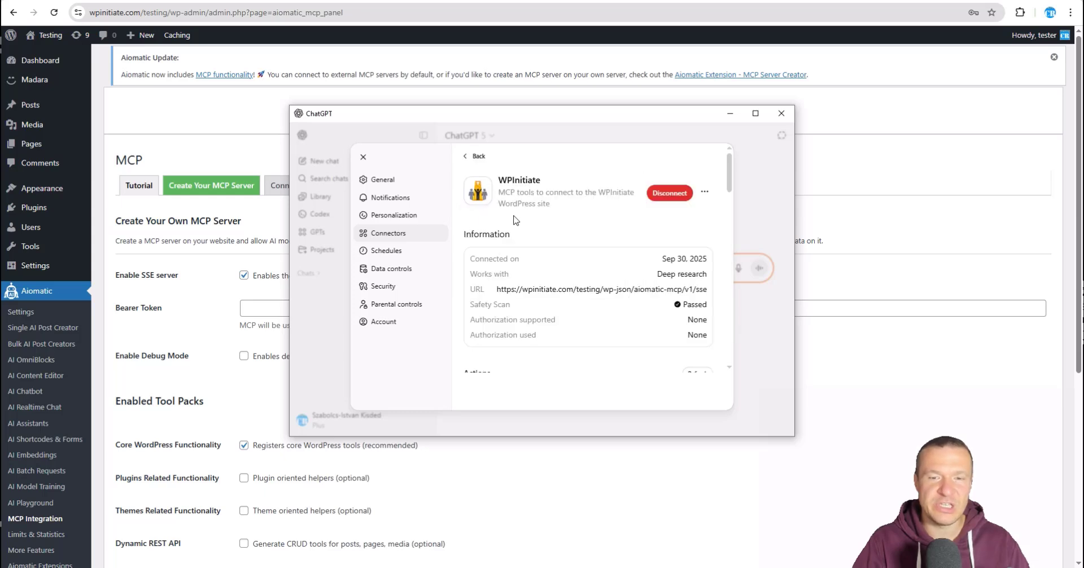
double_click(693, 303)
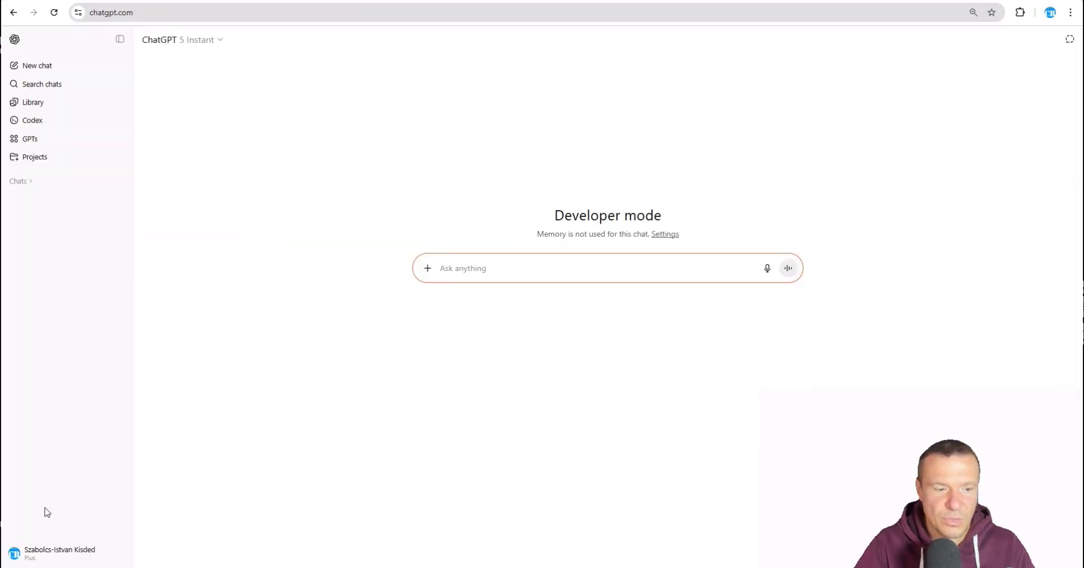
Step: Open the WordPress connector under ChatGPT Settings > Connectors and scroll through its details
click(46, 556)
click(41, 486)
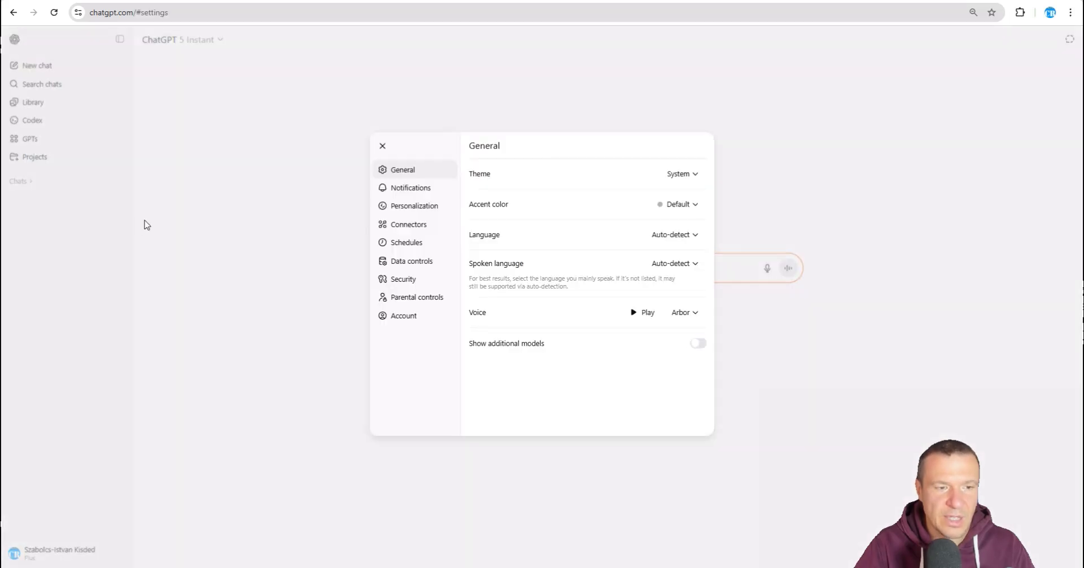
click(405, 227)
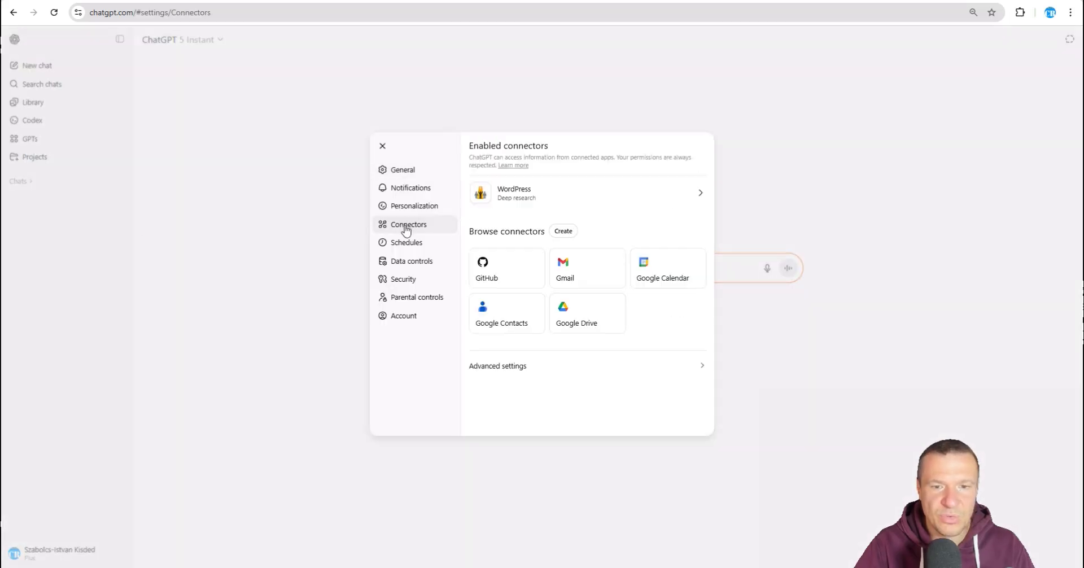
click(518, 196)
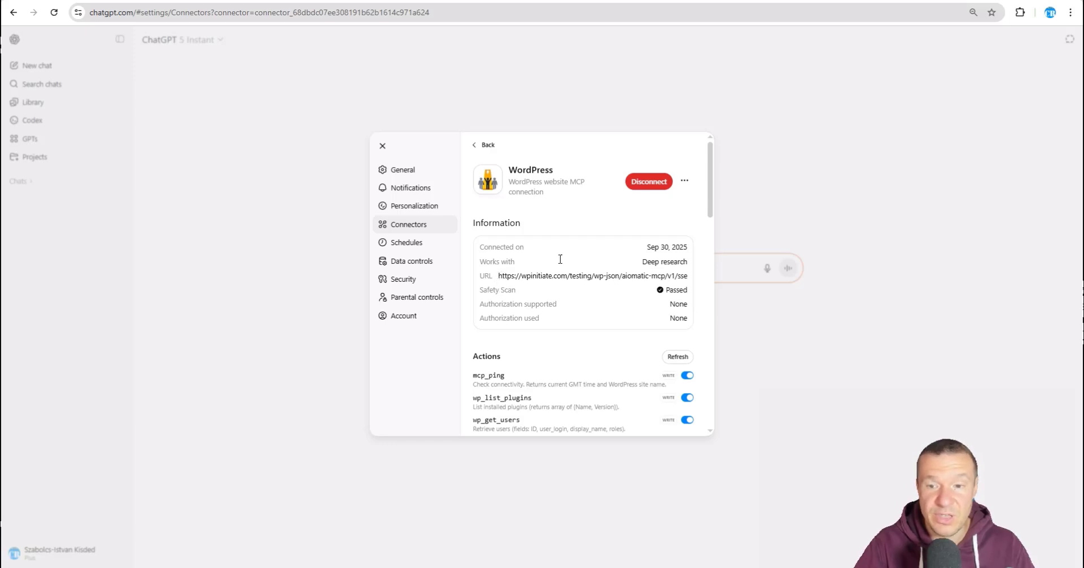
scroll(567, 251, down, 2)
scroll(568, 256, up, 2)
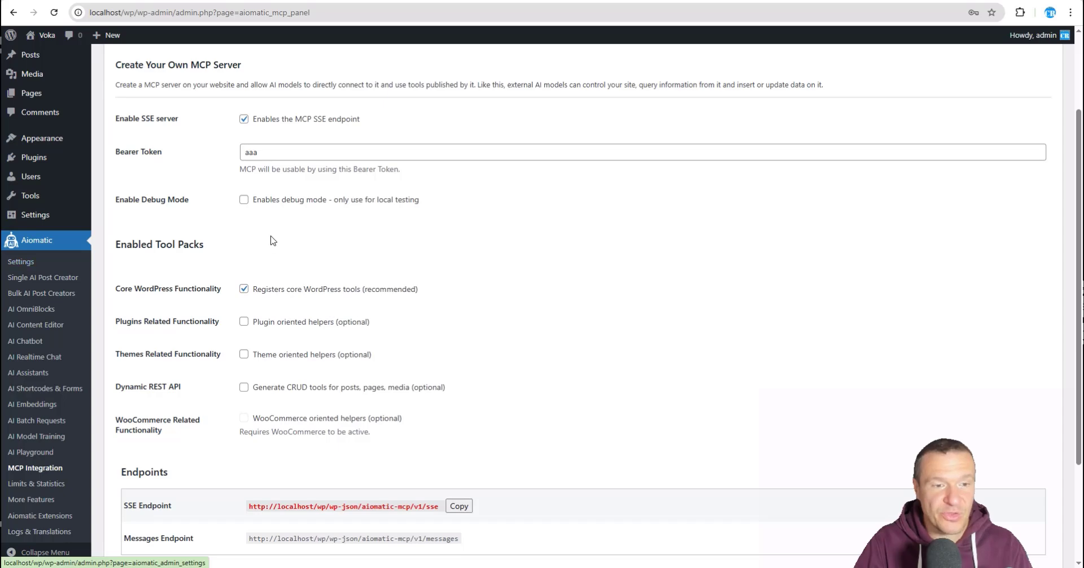
Step: Scroll the localhost Aiomatic MCP Integration panel to review the SSE endpoint, bearer token and core tools
scroll(252, 241, up, 1)
scroll(252, 241, up, 2)
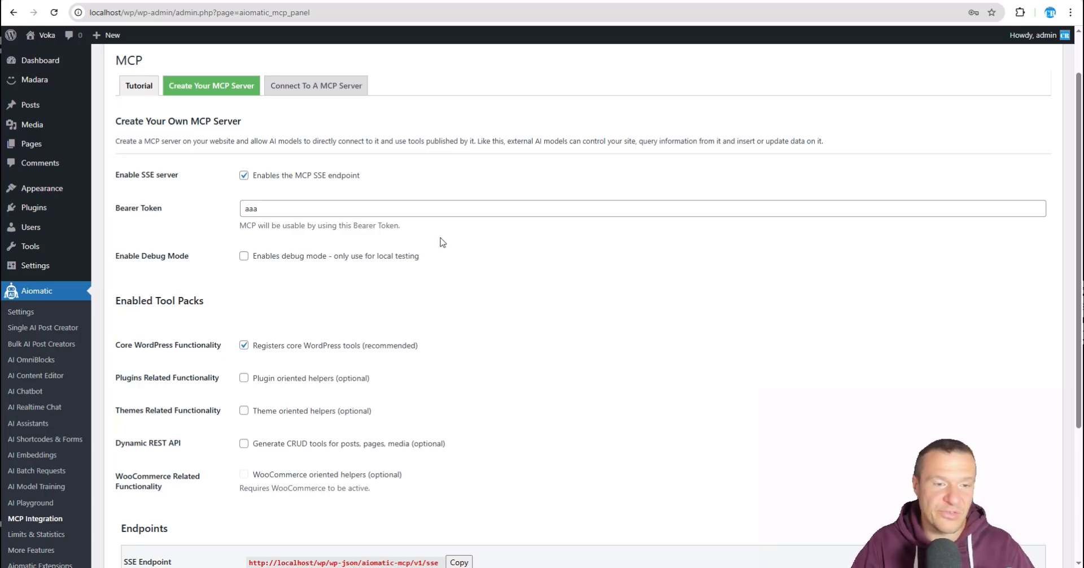
scroll(263, 302, down, 1)
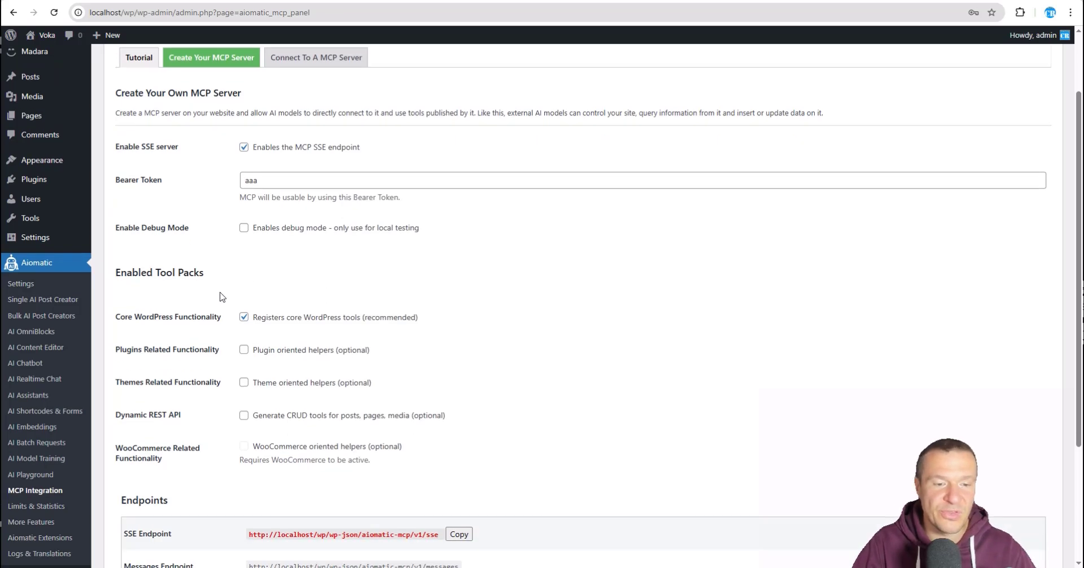
scroll(213, 337, up, 2)
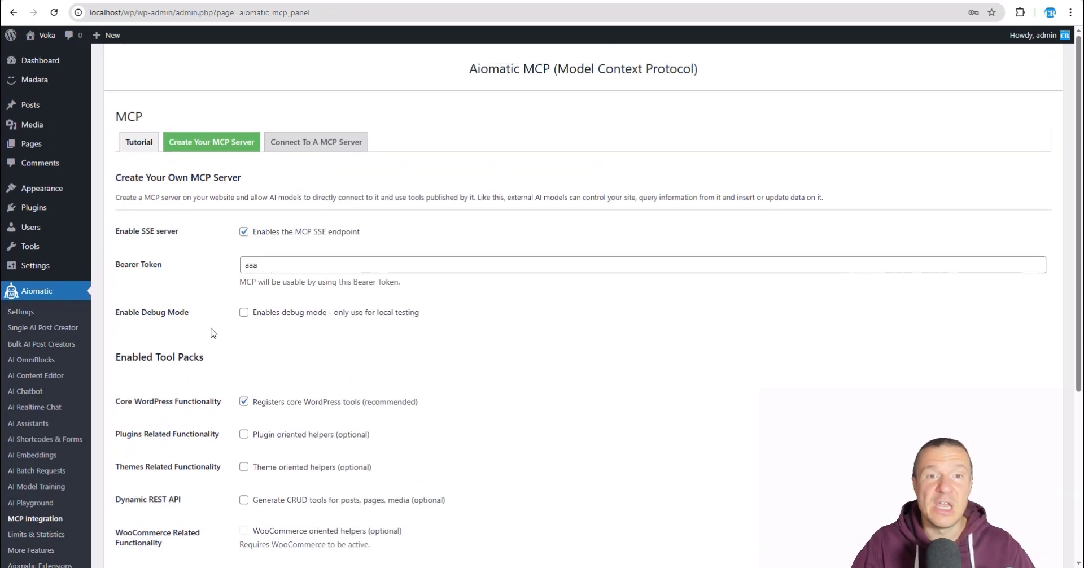